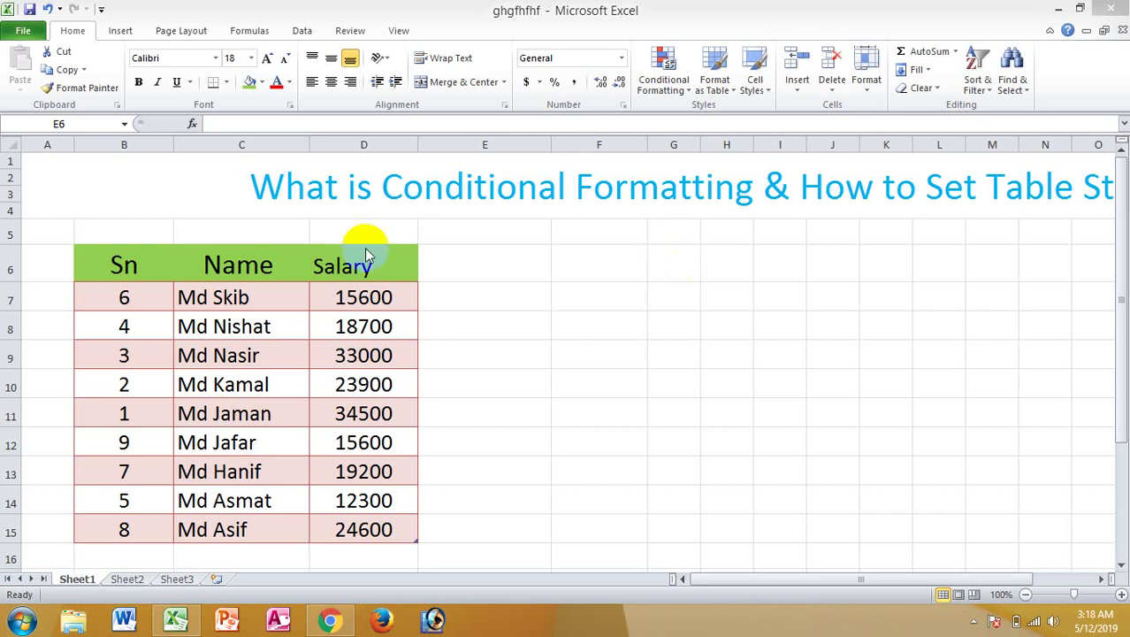
{"action": "left_click", "coordinate": [265, 320]}
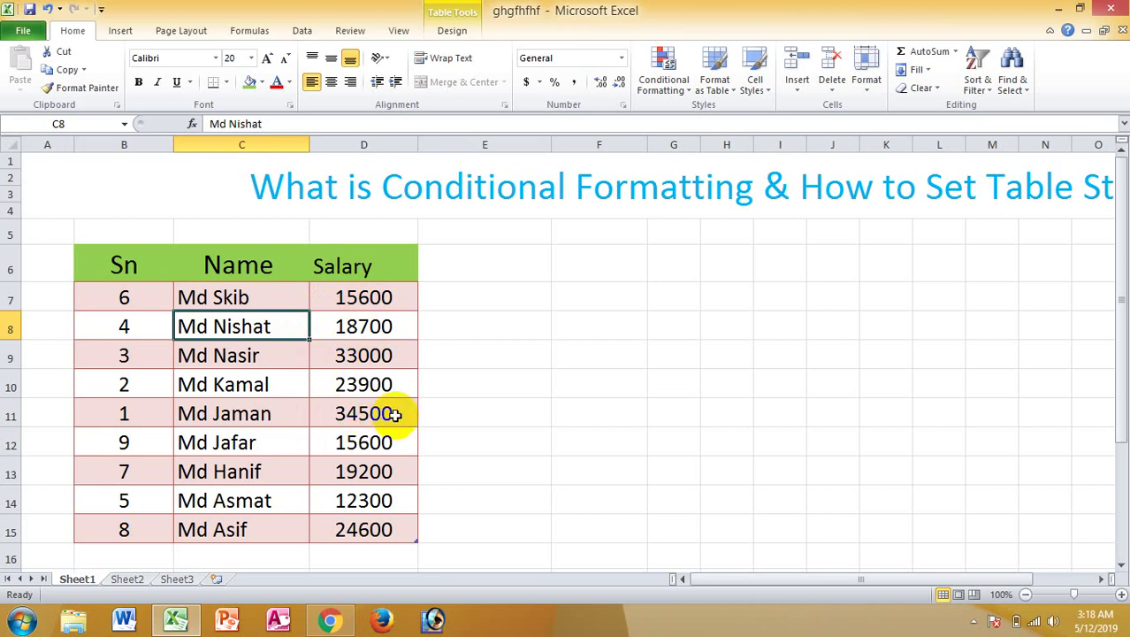
{"action": "left_click", "coordinate": [433, 410]}
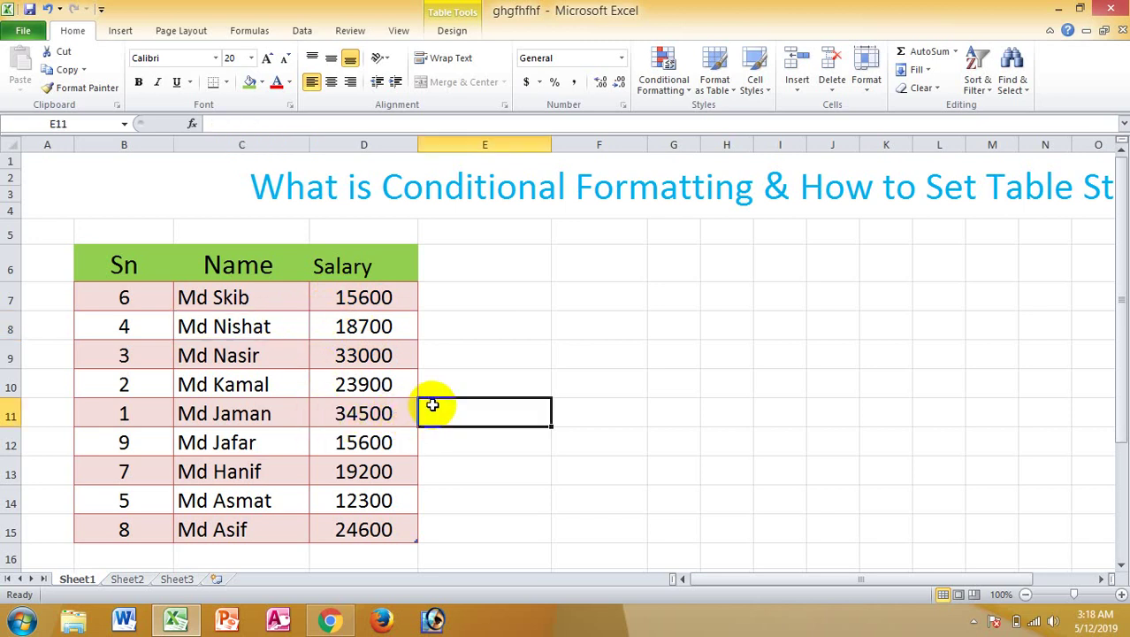
{"action": "left_click", "coordinate": [422, 384]}
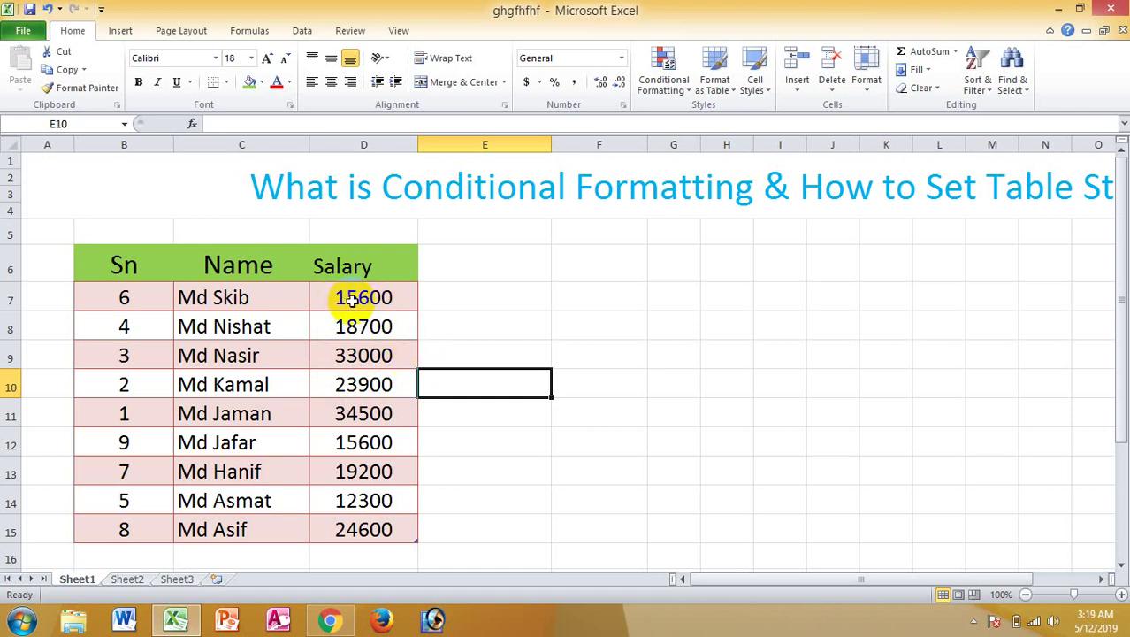
Step: Apply Light Blue gradient data bars to the salaries in D7:D15
{"action": "left_click_drag", "start_coordinate": [349, 296], "coordinate": [349, 531]}
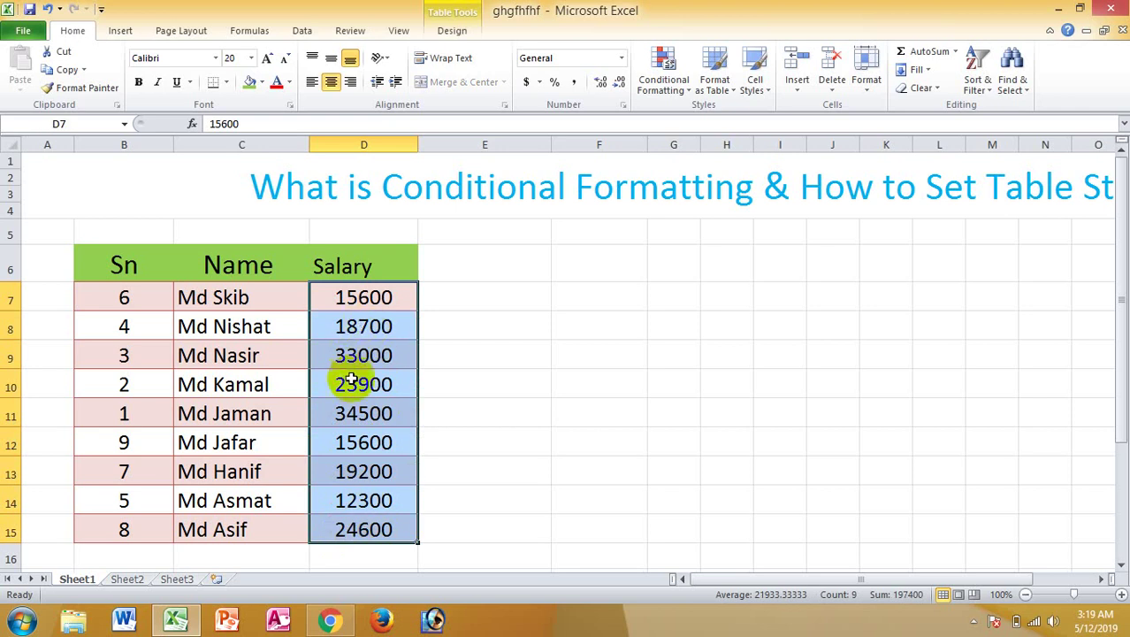
{"action": "left_click", "coordinate": [670, 93]}
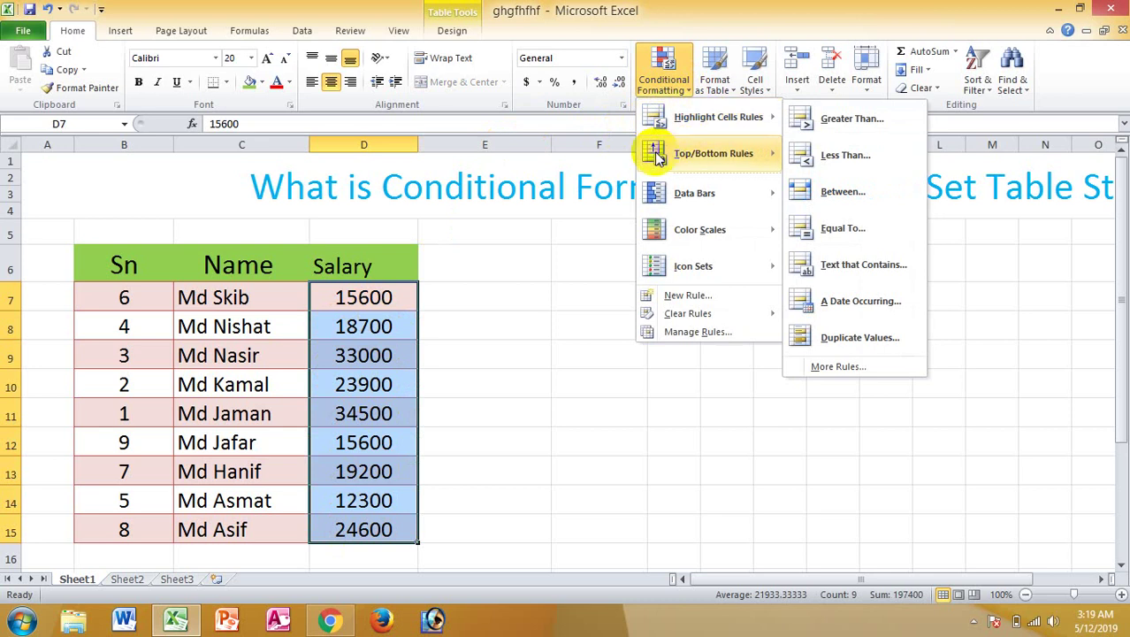
{"action": "mouse_move", "coordinate": [659, 155]}
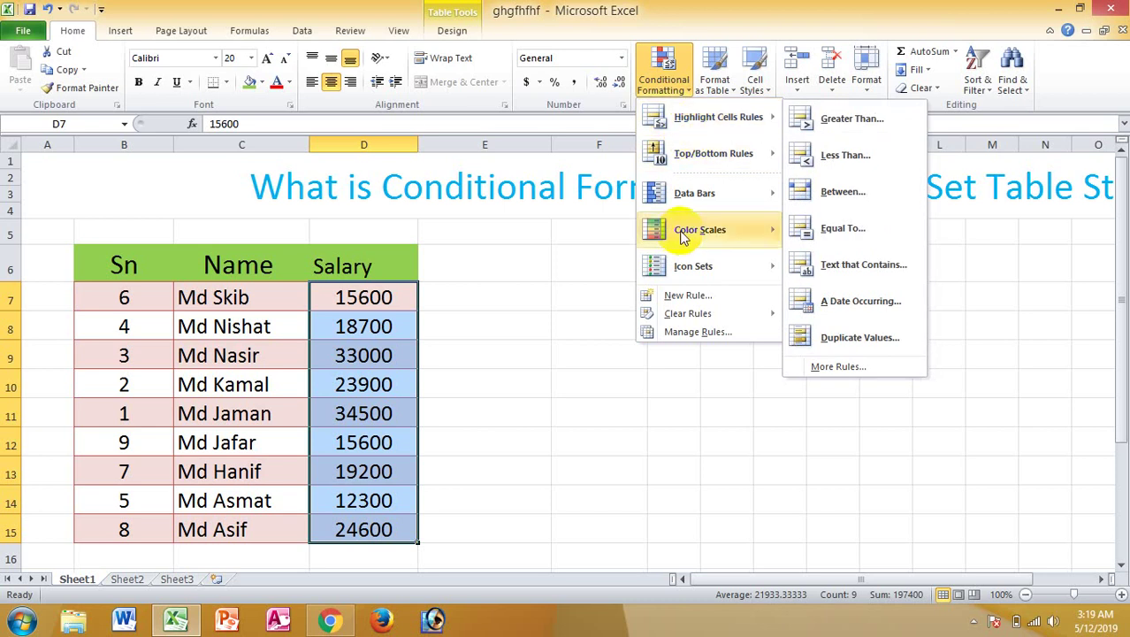
{"action": "mouse_move", "coordinate": [670, 196]}
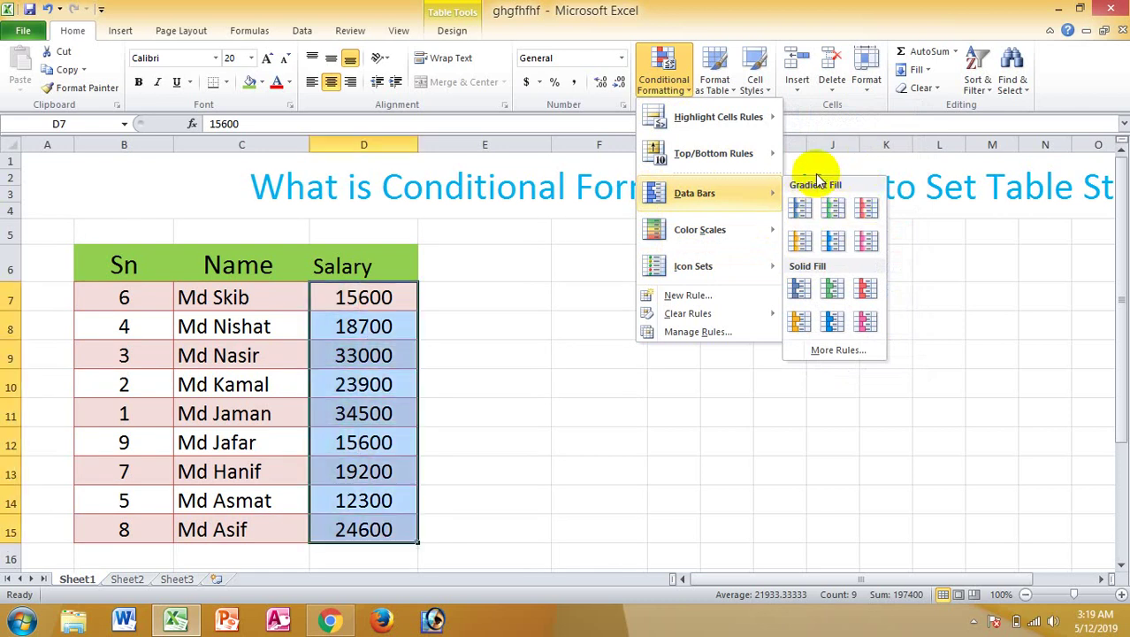
{"action": "left_click", "coordinate": [833, 239]}
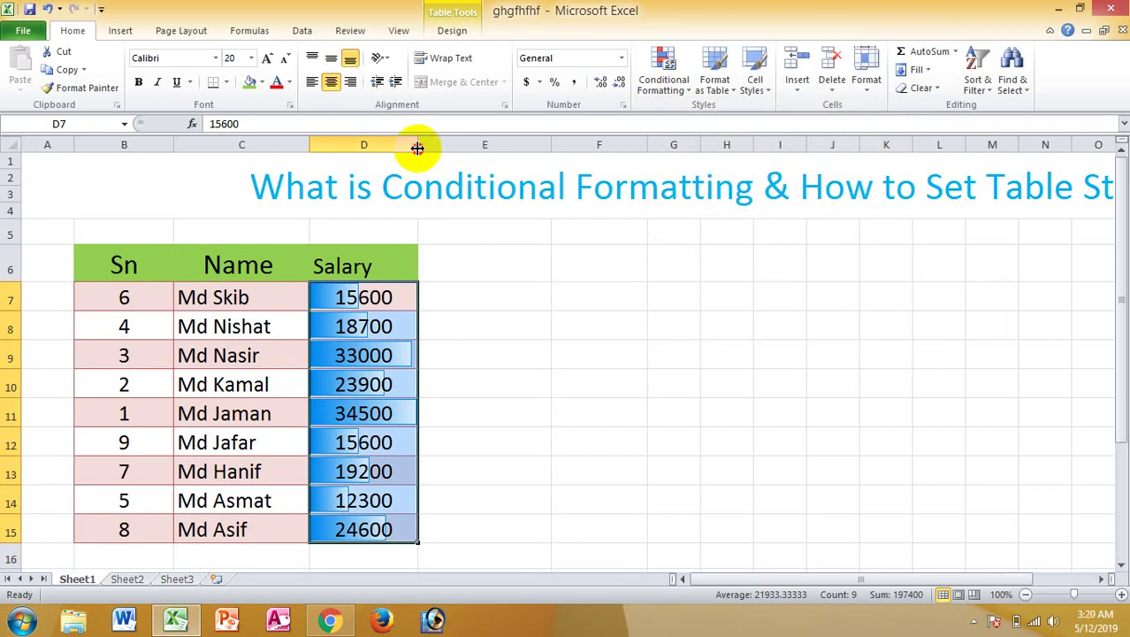
Step: Widen column D to about 40.86 so the Salary data bars stretch longer
{"action": "left_click_drag", "start_coordinate": [417, 145], "coordinate": [568, 172]}
{"action": "left_click", "coordinate": [671, 323]}
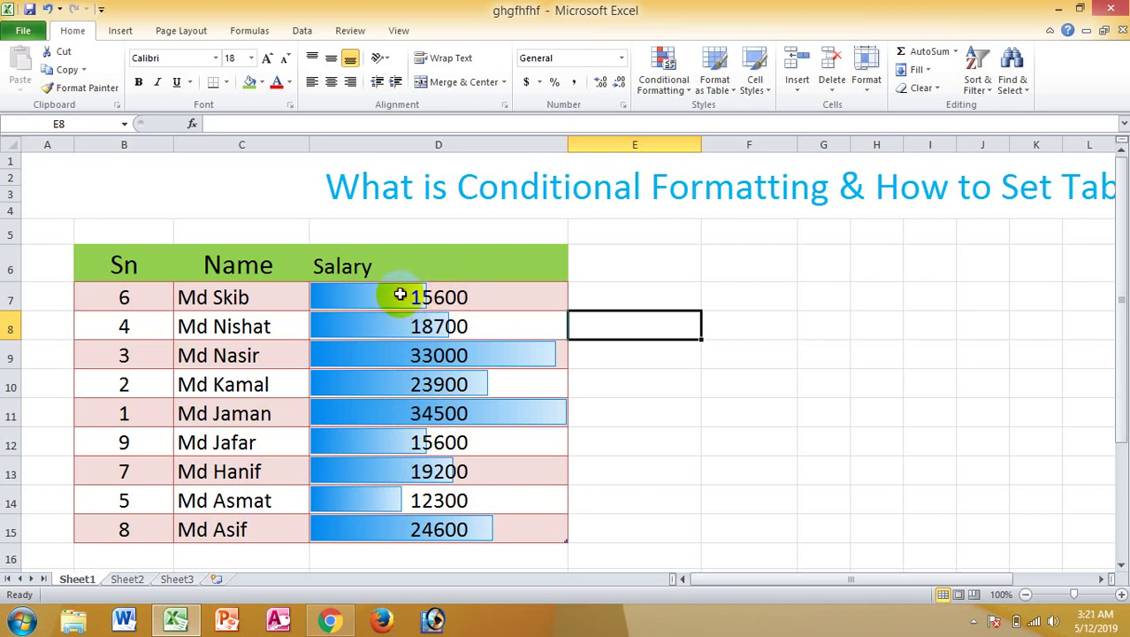
Step: Switch the D7:D15 data bars to solid blue fill and widen column D further
{"action": "left_click_drag", "start_coordinate": [400, 294], "coordinate": [434, 535]}
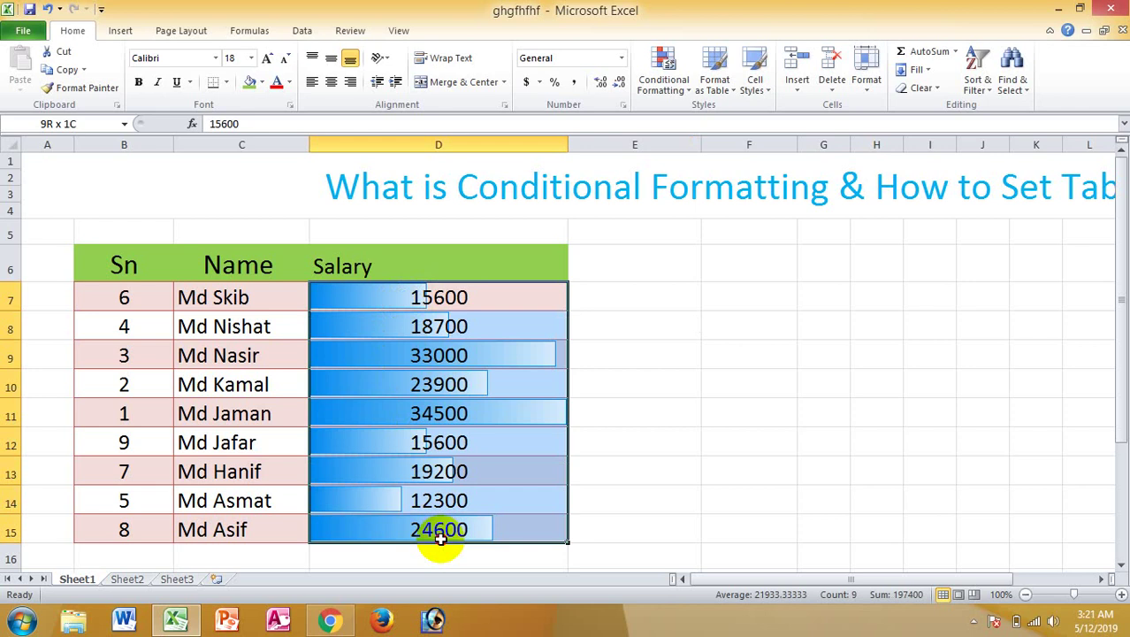
{"action": "left_click", "coordinate": [655, 91]}
{"action": "mouse_move", "coordinate": [696, 198]}
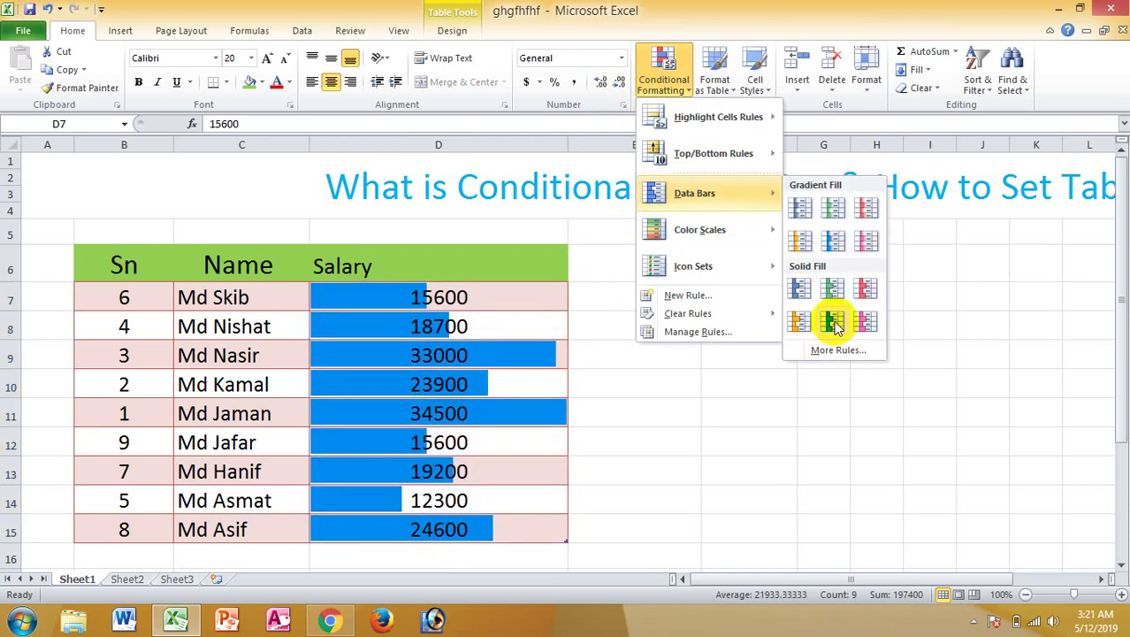
{"action": "key", "text": "Escape"}
{"action": "left_click_drag", "start_coordinate": [570, 144], "coordinate": [662, 174]}
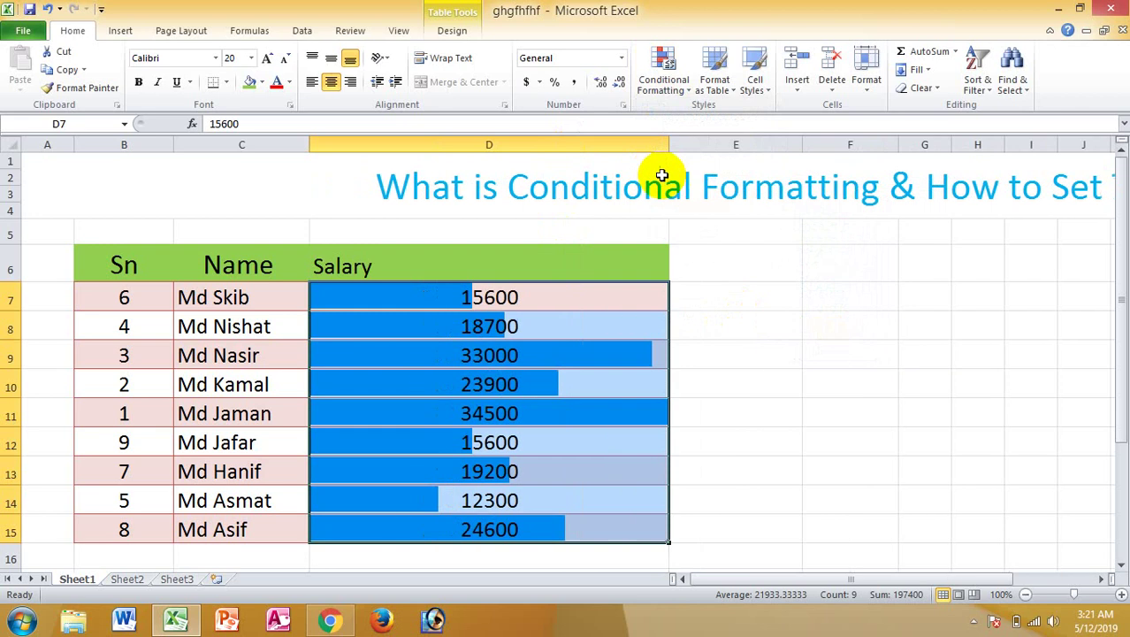
{"action": "left_click", "coordinate": [711, 335]}
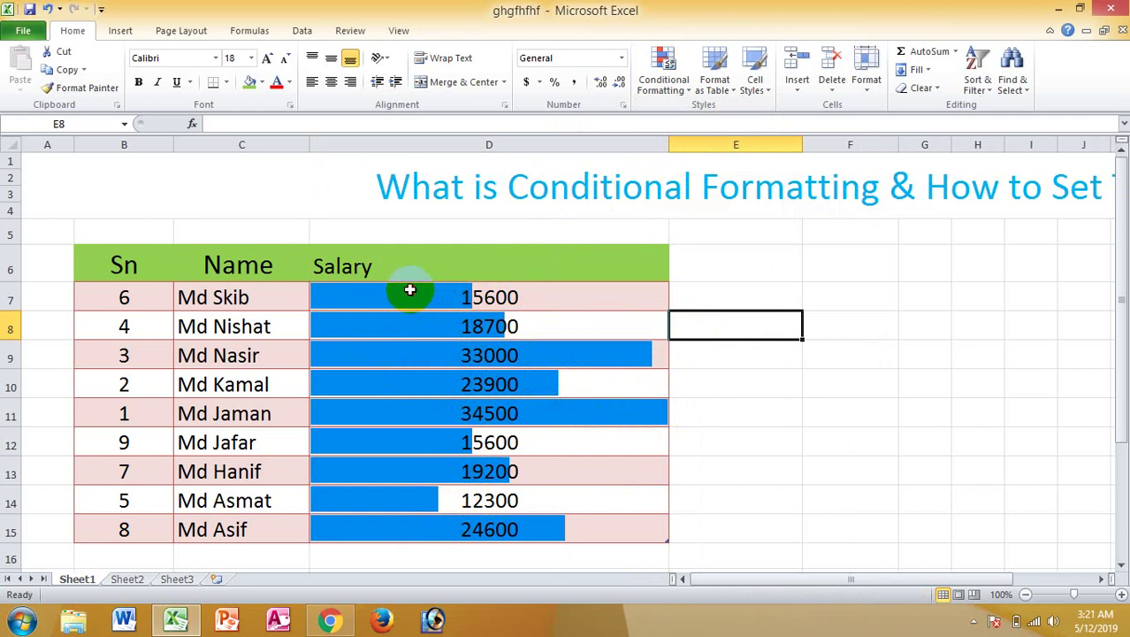
Step: Clear Rules from Entire Sheet so D7:D15 show plain salary values without bars
{"action": "left_click_drag", "start_coordinate": [409, 290], "coordinate": [447, 532]}
{"action": "left_click", "coordinate": [664, 81]}
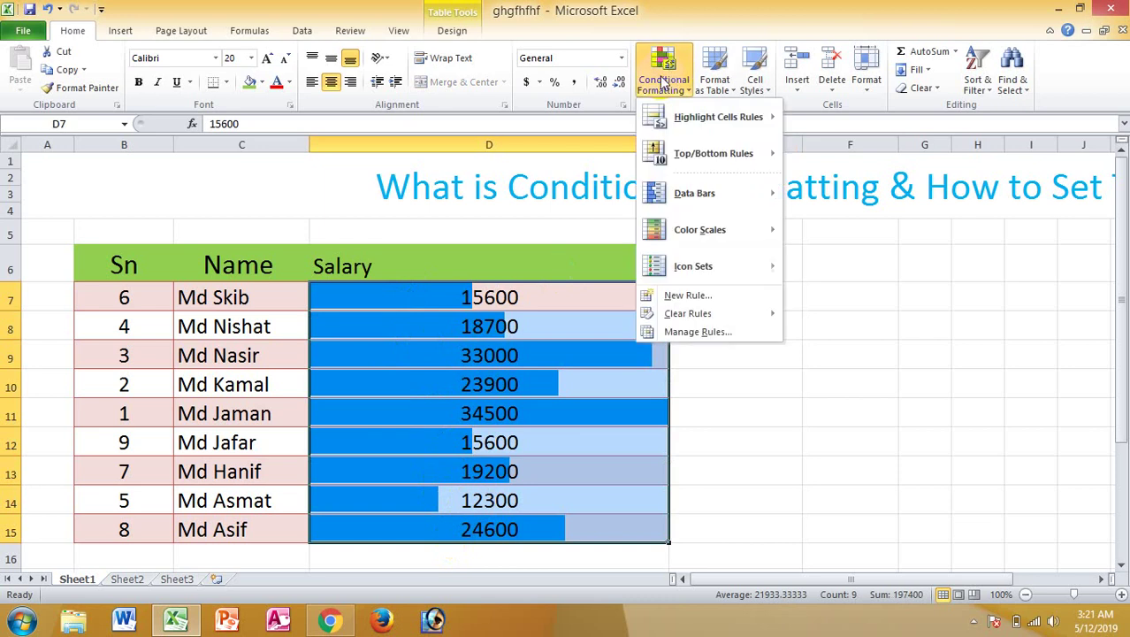
{"action": "mouse_move", "coordinate": [685, 314]}
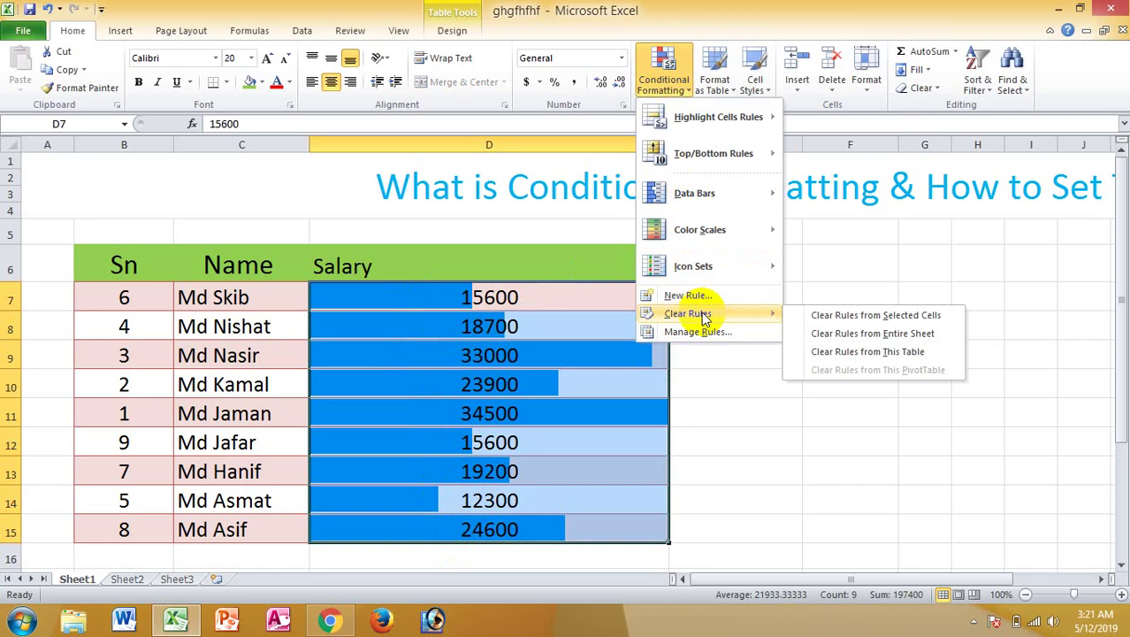
{"action": "left_click", "coordinate": [894, 333]}
{"action": "left_click", "coordinate": [625, 352]}
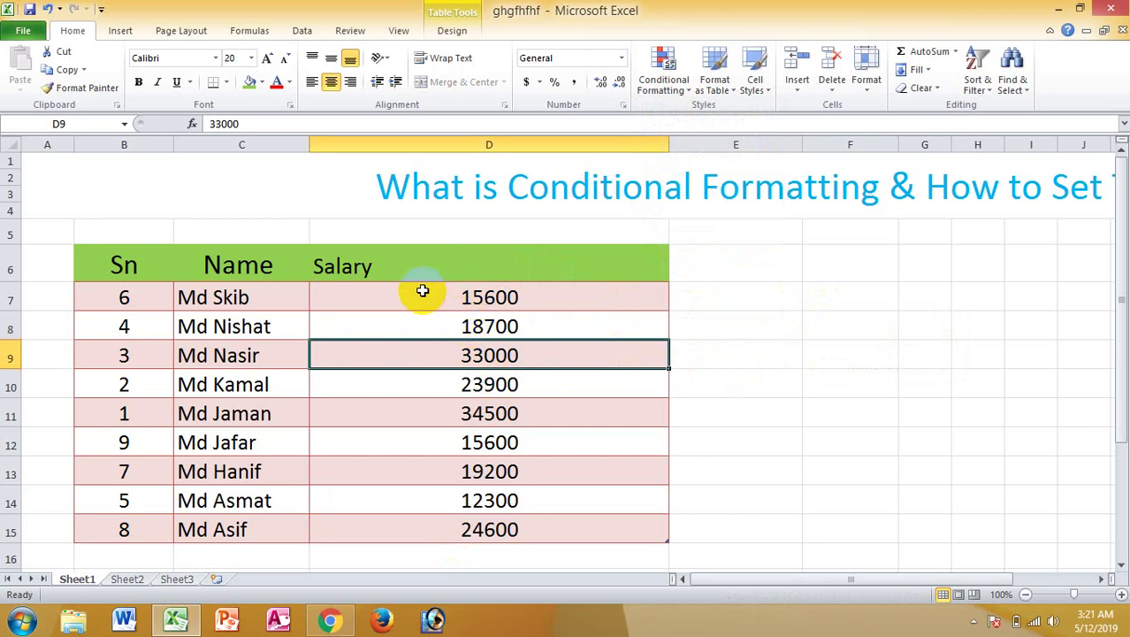
Step: Apply the Green - Yellow - Red Color Scale to D7:D15, with 34500 green and 12300 red
{"action": "left_click_drag", "start_coordinate": [422, 291], "coordinate": [427, 528]}
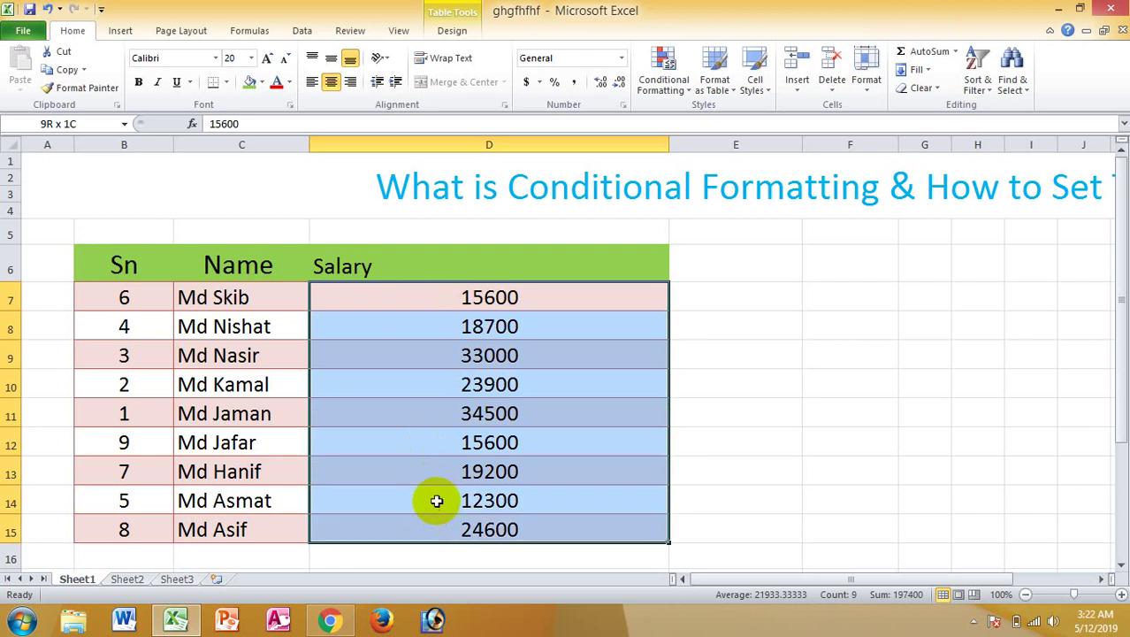
{"action": "left_click", "coordinate": [662, 88]}
{"action": "mouse_move", "coordinate": [673, 196]}
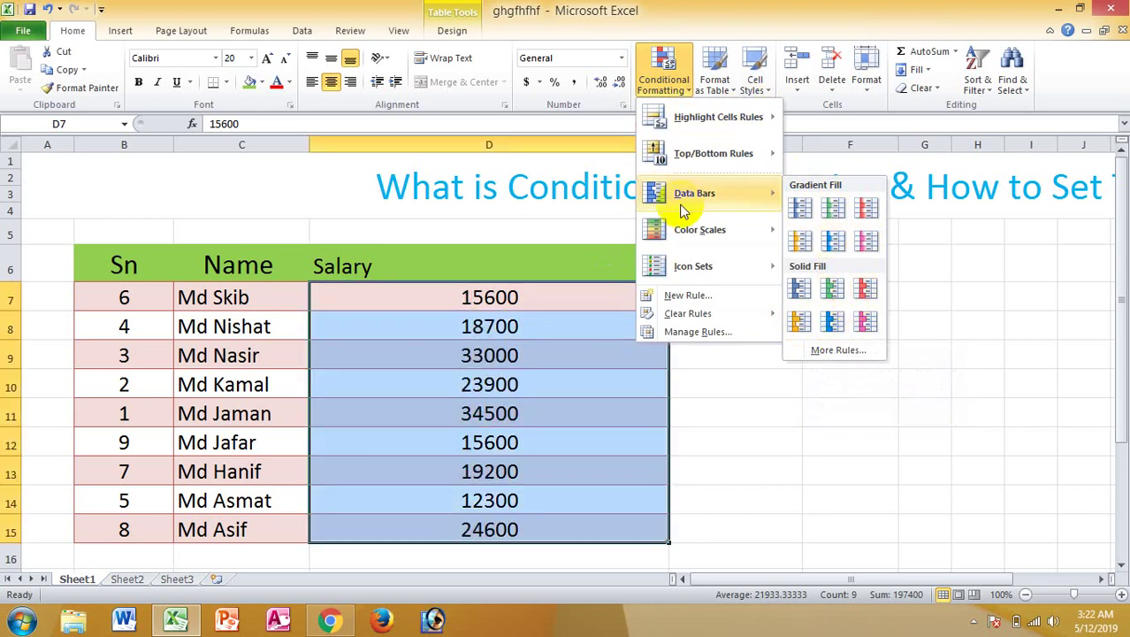
{"action": "mouse_move", "coordinate": [669, 229]}
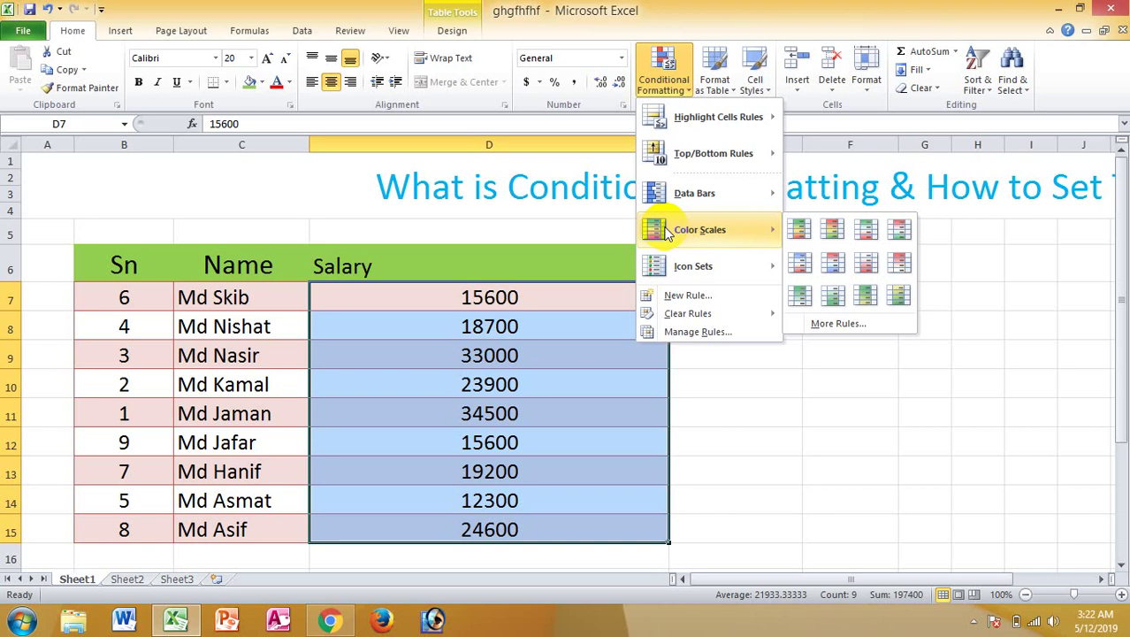
{"action": "left_click", "coordinate": [791, 229]}
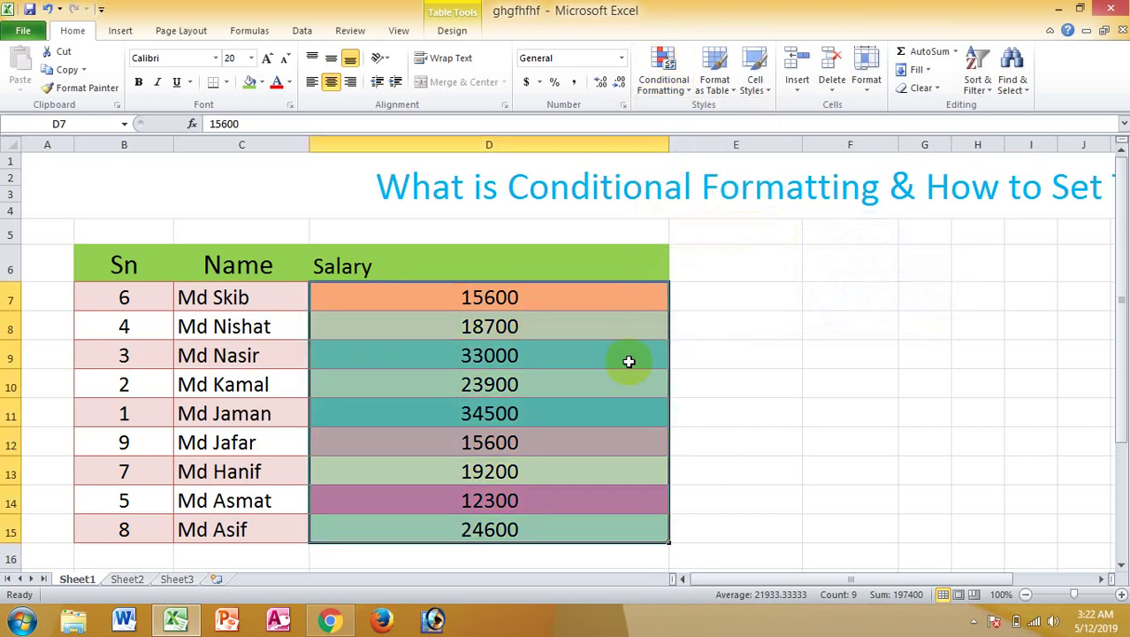
{"action": "left_click", "coordinate": [519, 466]}
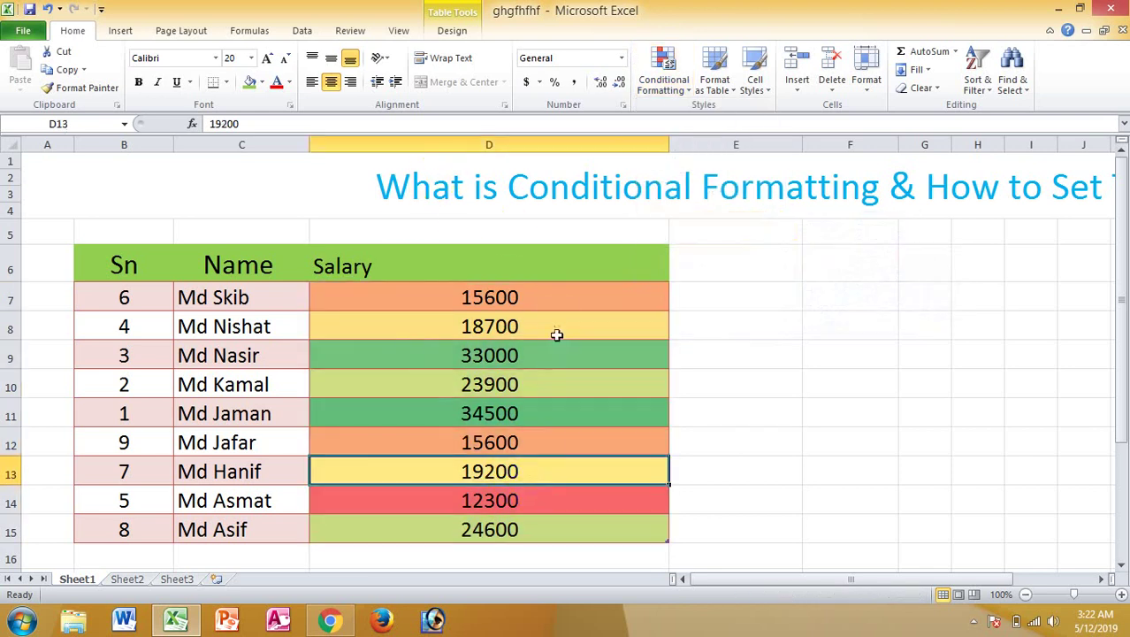
Step: Check the shading of salaries 34500, 33000, 15600, 12300, 19200, 18700, 23900, then select D7:D15
{"action": "left_click", "coordinate": [511, 417]}
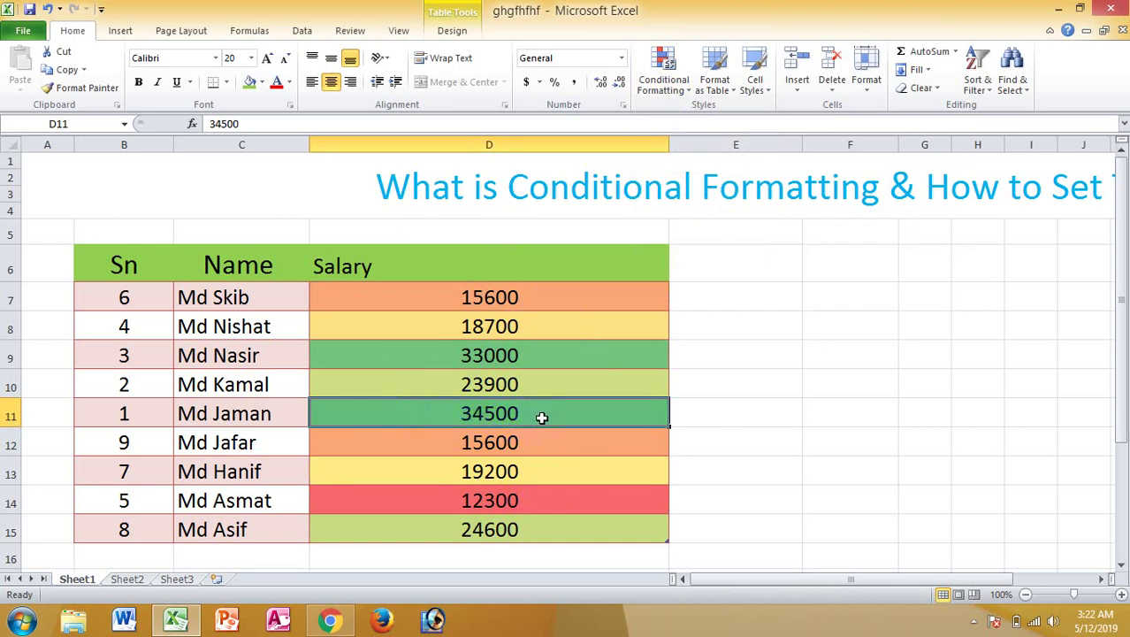
{"action": "left_click", "coordinate": [459, 355]}
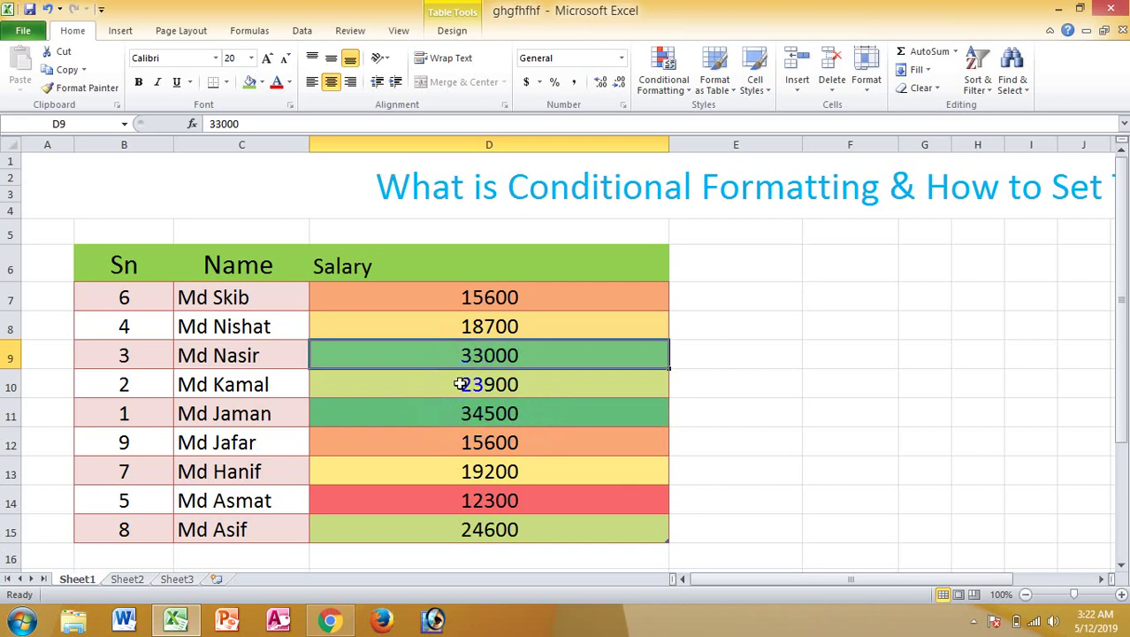
{"action": "left_click", "coordinate": [462, 298]}
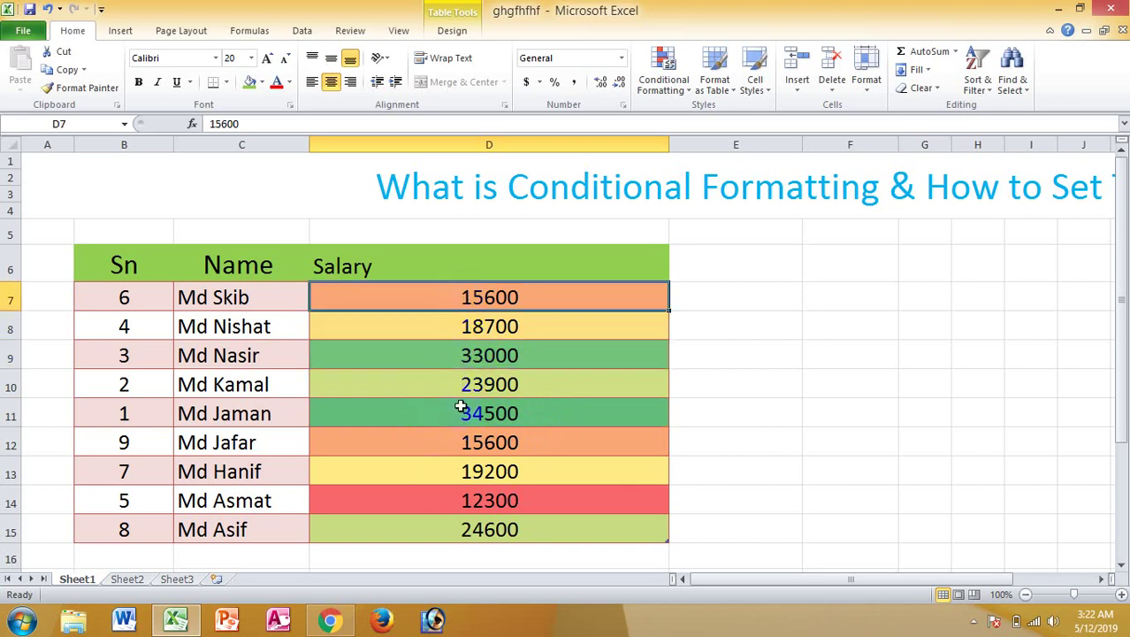
{"action": "left_click", "coordinate": [448, 501]}
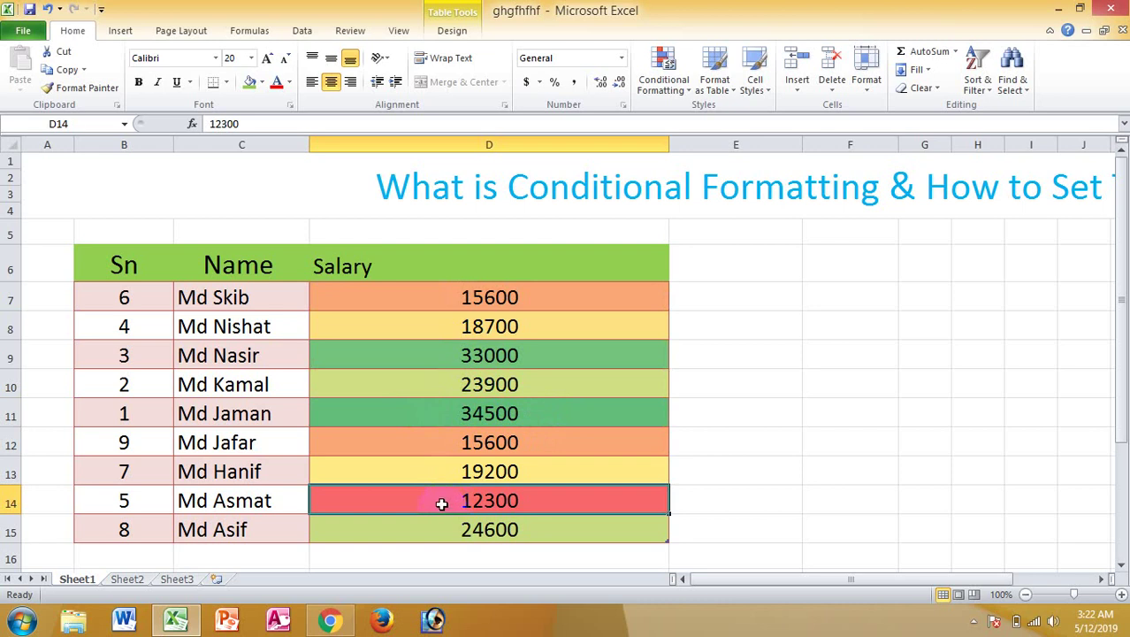
{"action": "left_click", "coordinate": [437, 474]}
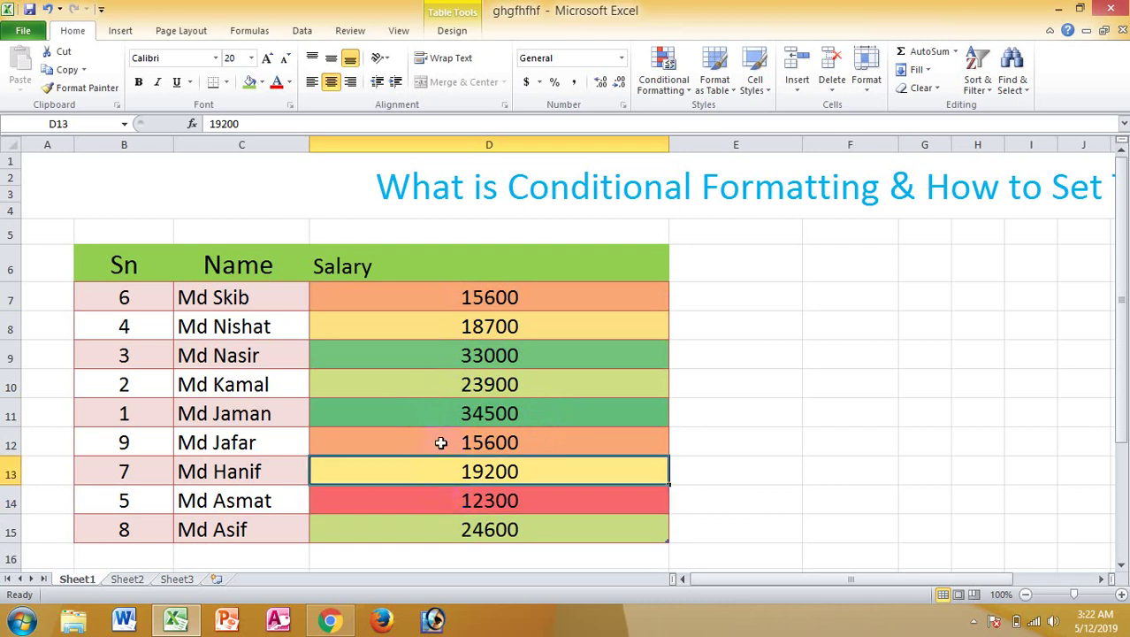
{"action": "left_click", "coordinate": [425, 333]}
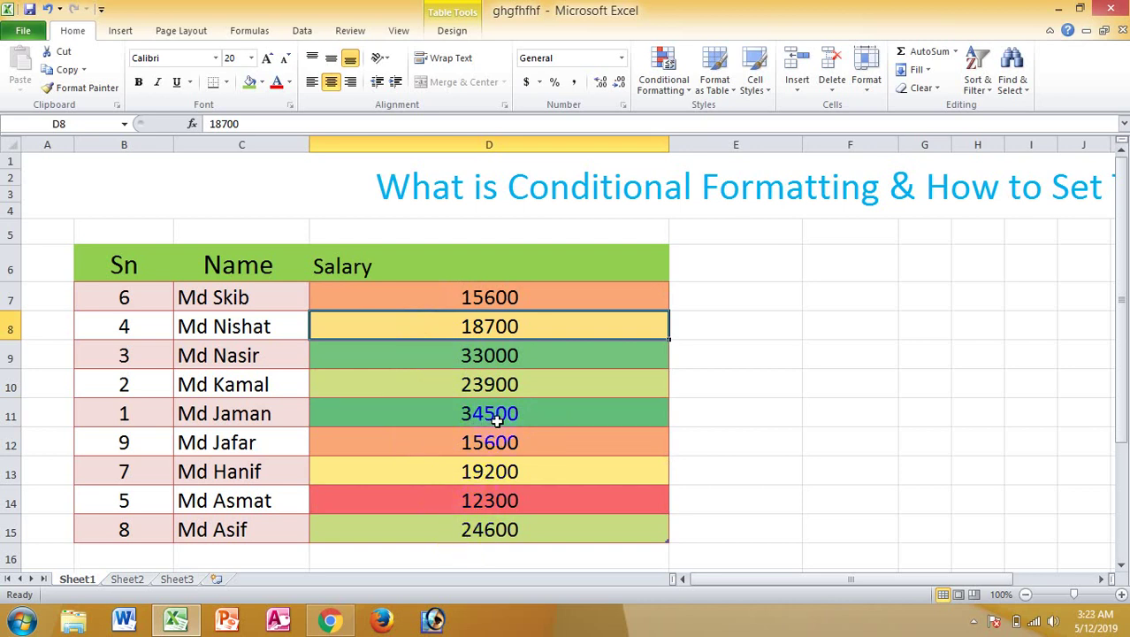
{"action": "left_click", "coordinate": [436, 382]}
{"action": "left_click", "coordinate": [429, 469]}
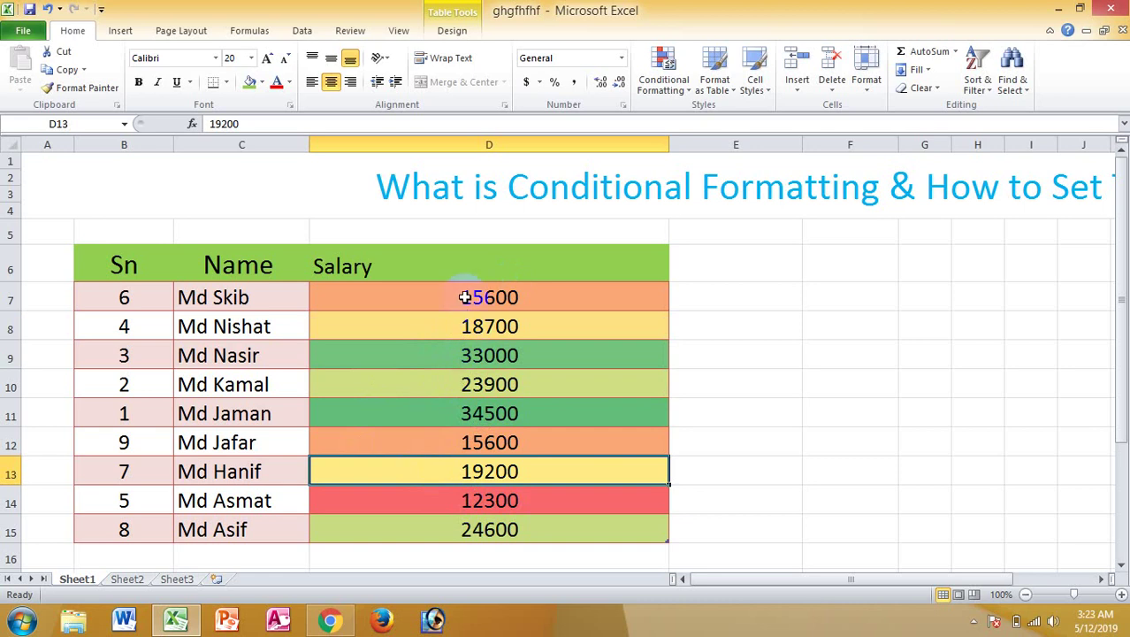
{"action": "left_click_drag", "start_coordinate": [464, 297], "coordinate": [479, 530]}
Step: Replace the salary shading with the Blue - White - Red Color Scale
{"action": "left_click", "coordinate": [663, 78]}
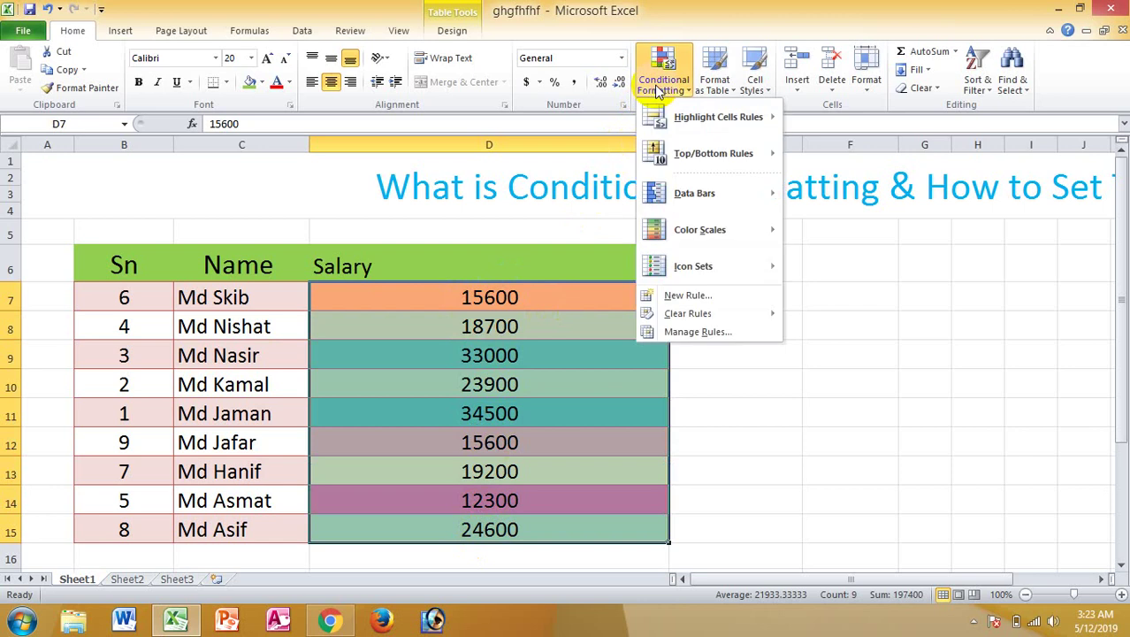
{"action": "mouse_move", "coordinate": [685, 235]}
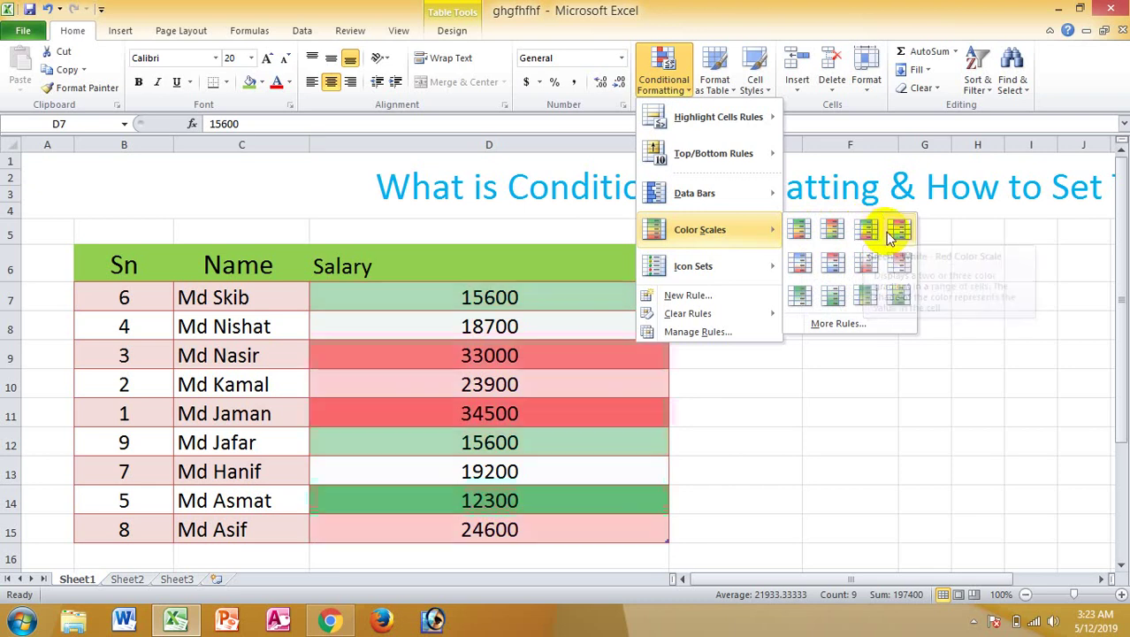
{"action": "left_click", "coordinate": [801, 265]}
{"action": "left_click", "coordinate": [543, 422]}
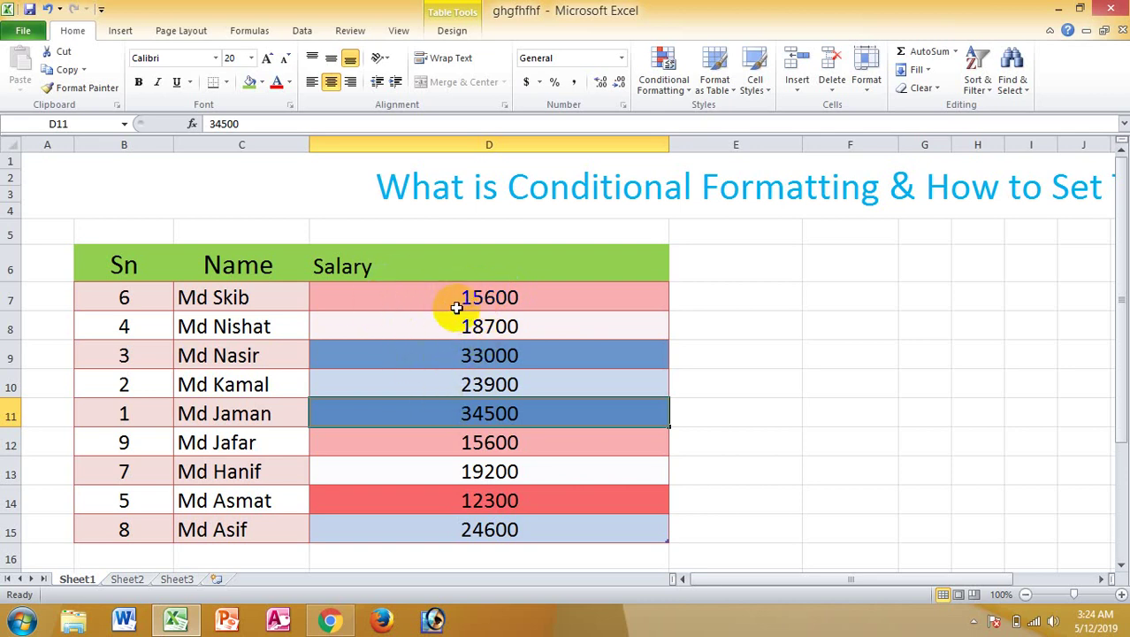
Step: Add solid blue data bars over the Blue-White-Red shading in D7:D15, checking 34500 in D11
{"action": "left_click_drag", "start_coordinate": [434, 296], "coordinate": [466, 535]}
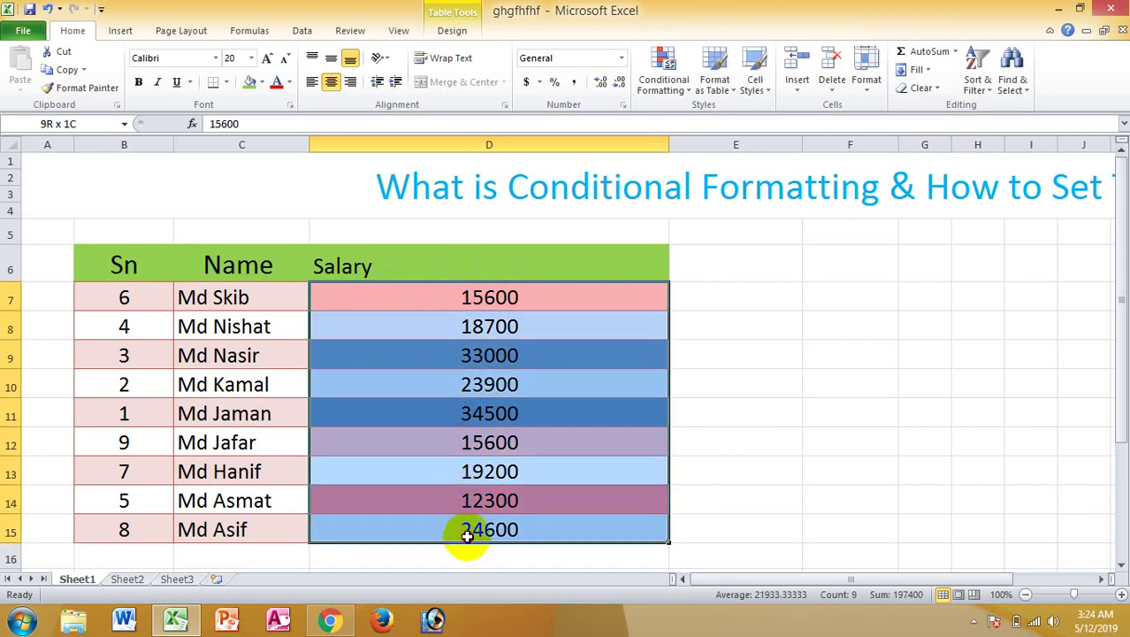
{"action": "left_click", "coordinate": [665, 88]}
{"action": "mouse_move", "coordinate": [708, 195]}
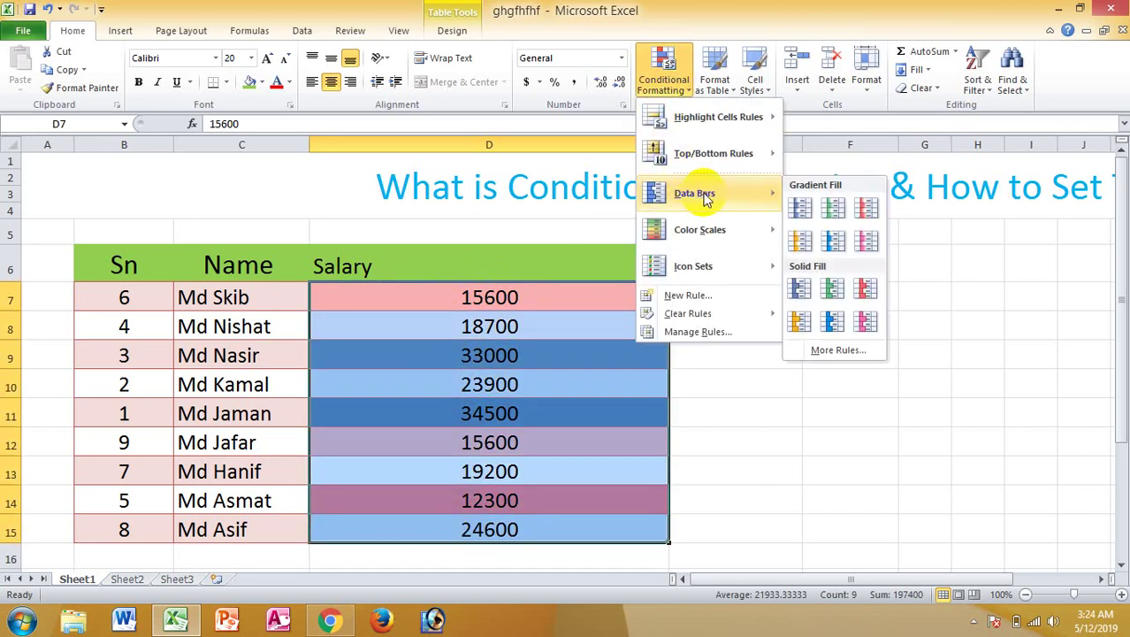
{"action": "left_click", "coordinate": [835, 323]}
{"action": "left_click", "coordinate": [626, 384]}
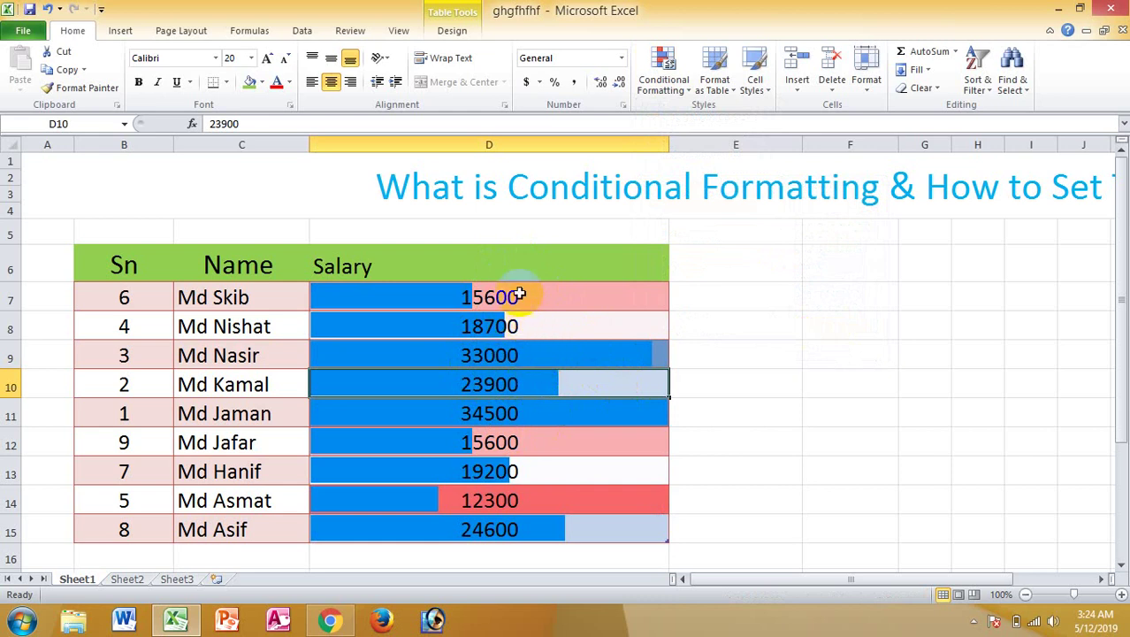
{"action": "left_click", "coordinate": [577, 407]}
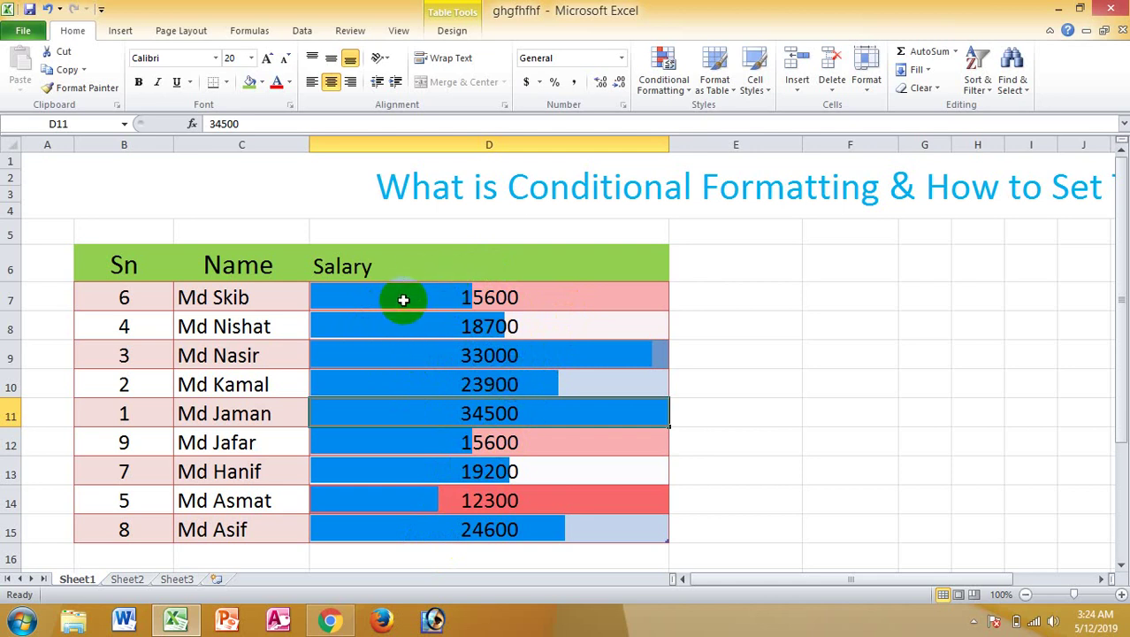
Step: Clear Rules from Entire Sheet, removing both the data bars and the Blue-White-Red shading
{"action": "left_click_drag", "start_coordinate": [400, 293], "coordinate": [446, 527]}
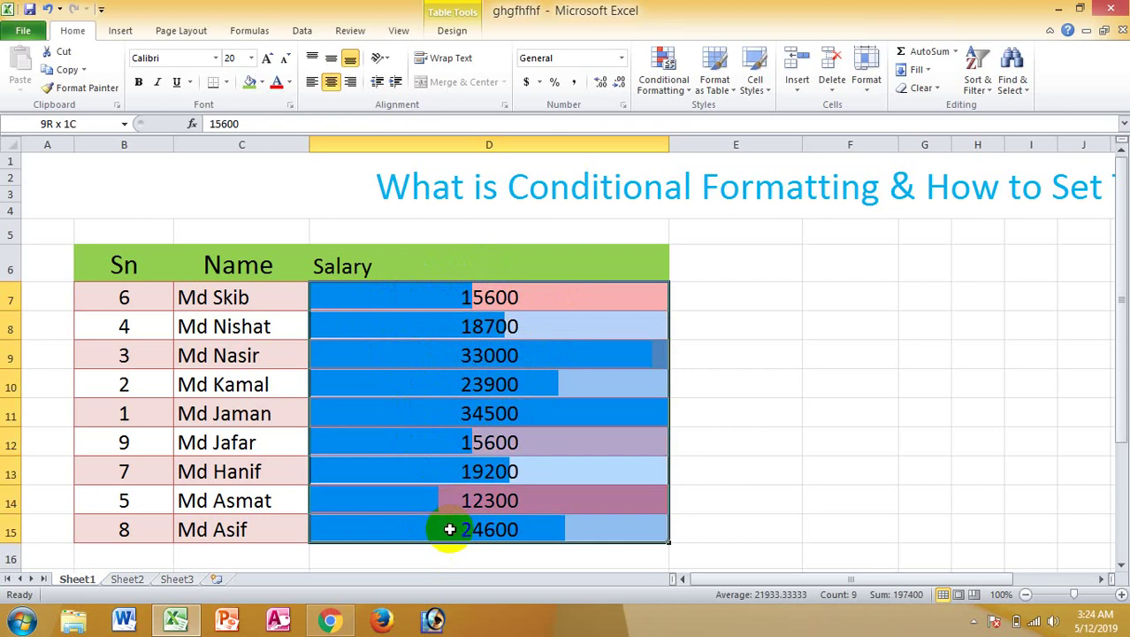
{"action": "left_click", "coordinate": [664, 84]}
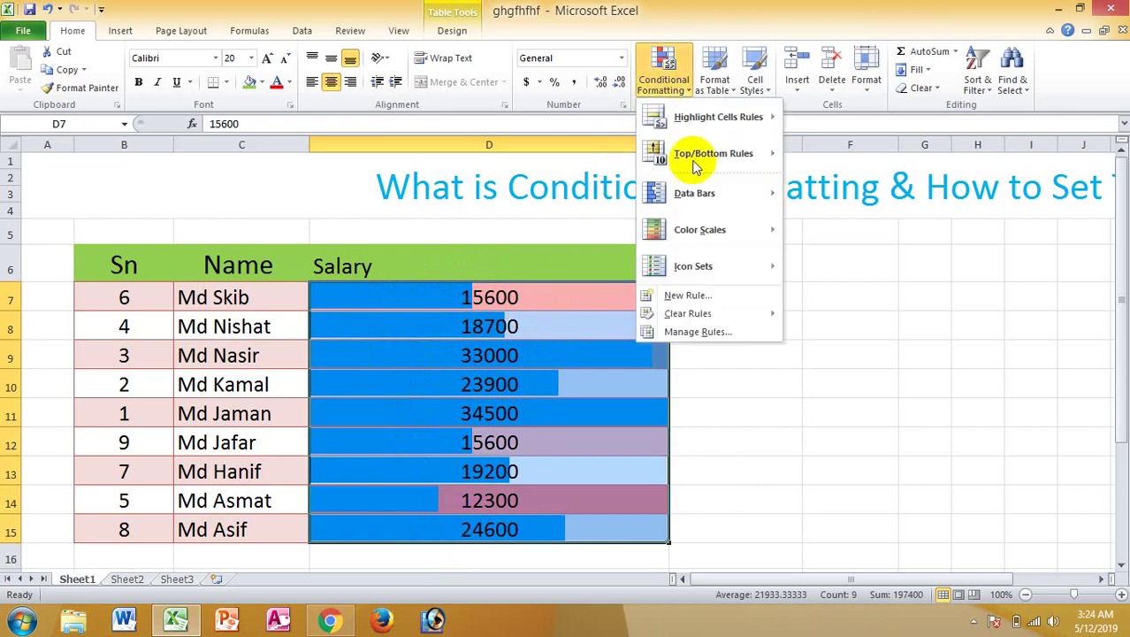
{"action": "mouse_move", "coordinate": [713, 315]}
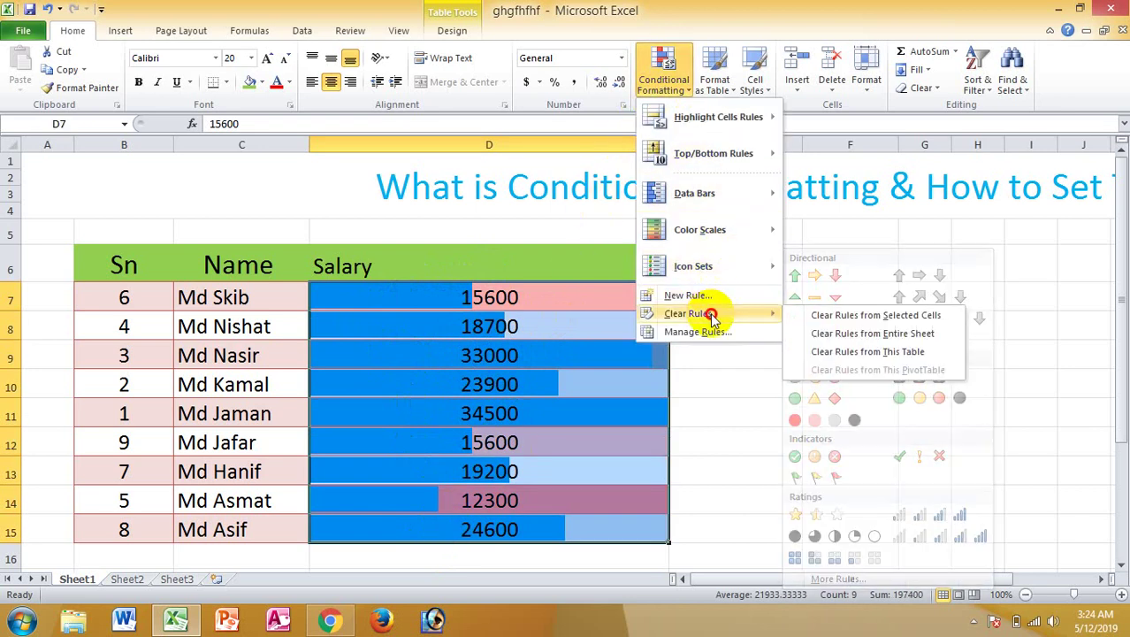
{"action": "left_click", "coordinate": [875, 340]}
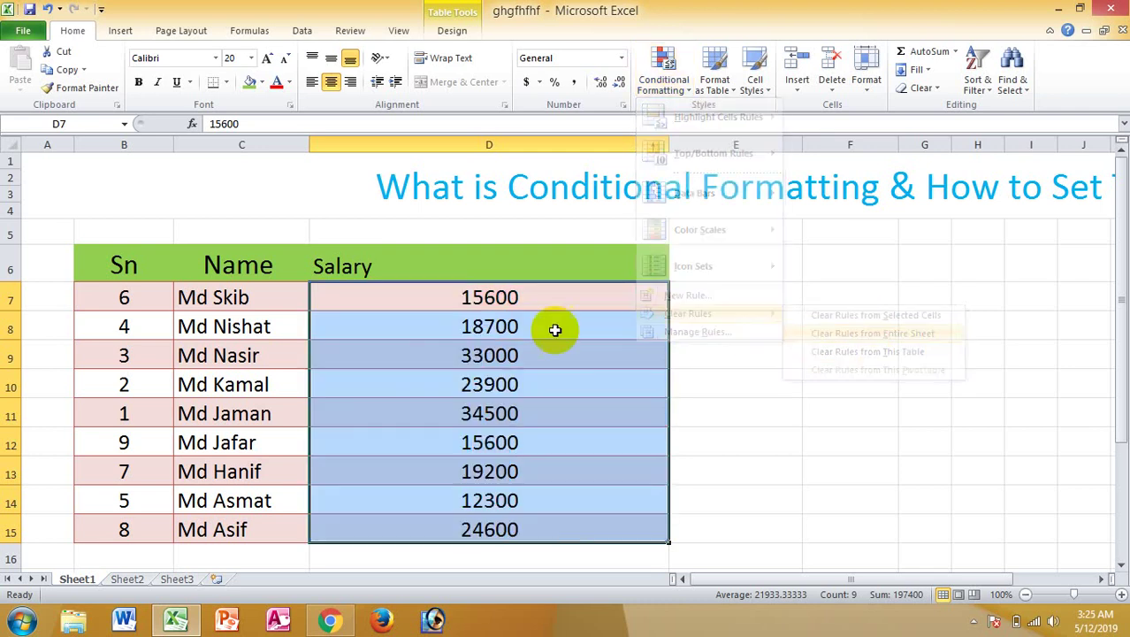
{"action": "left_click", "coordinate": [565, 359]}
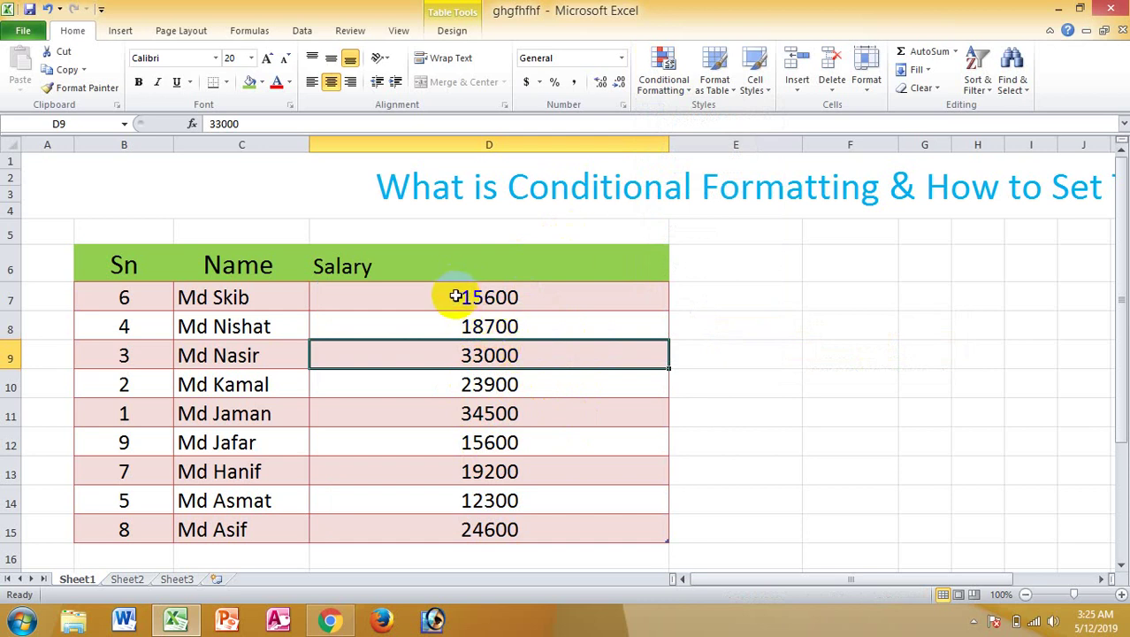
Step: Apply the 4 Arrows (Colored) icon set to the salaries in D7:D15
{"action": "left_click_drag", "start_coordinate": [460, 297], "coordinate": [462, 528]}
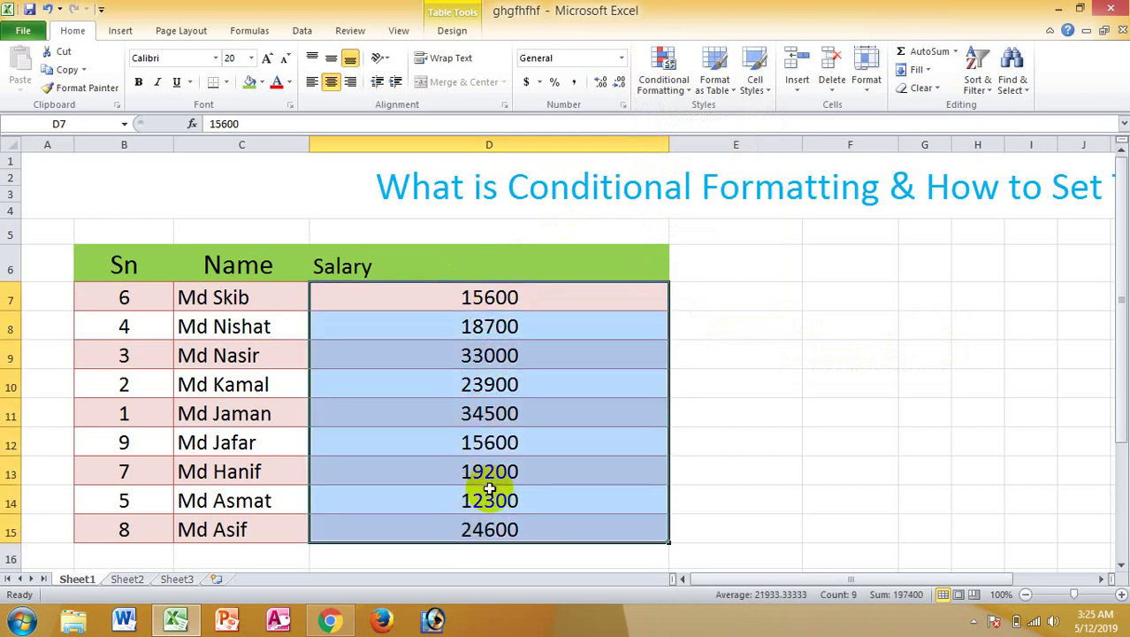
{"action": "left_click", "coordinate": [670, 94]}
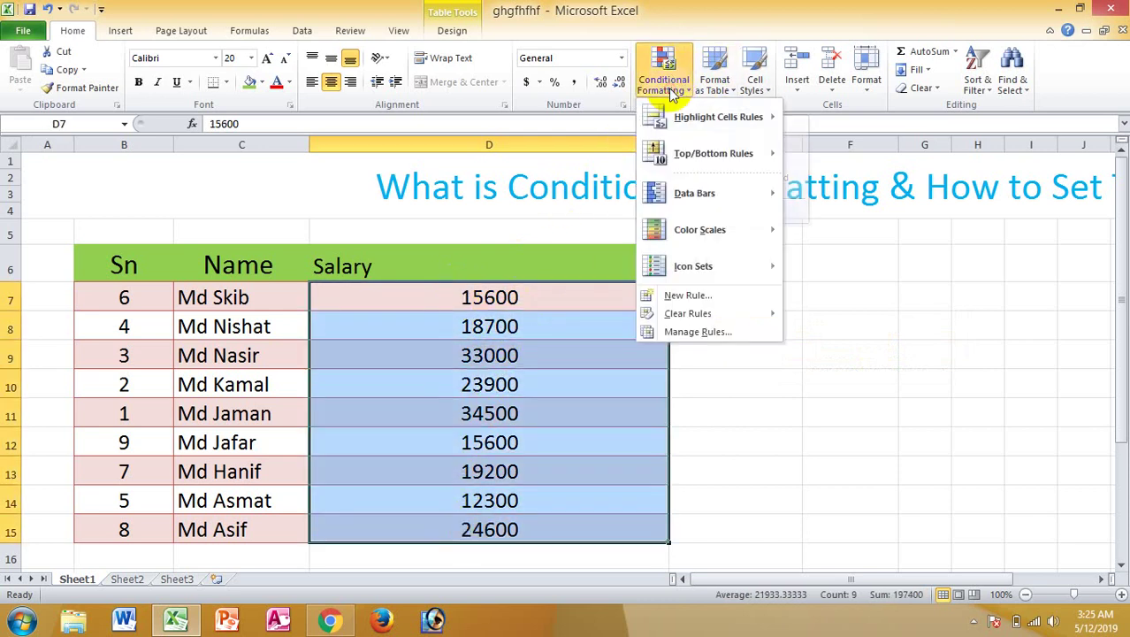
{"action": "mouse_move", "coordinate": [663, 275]}
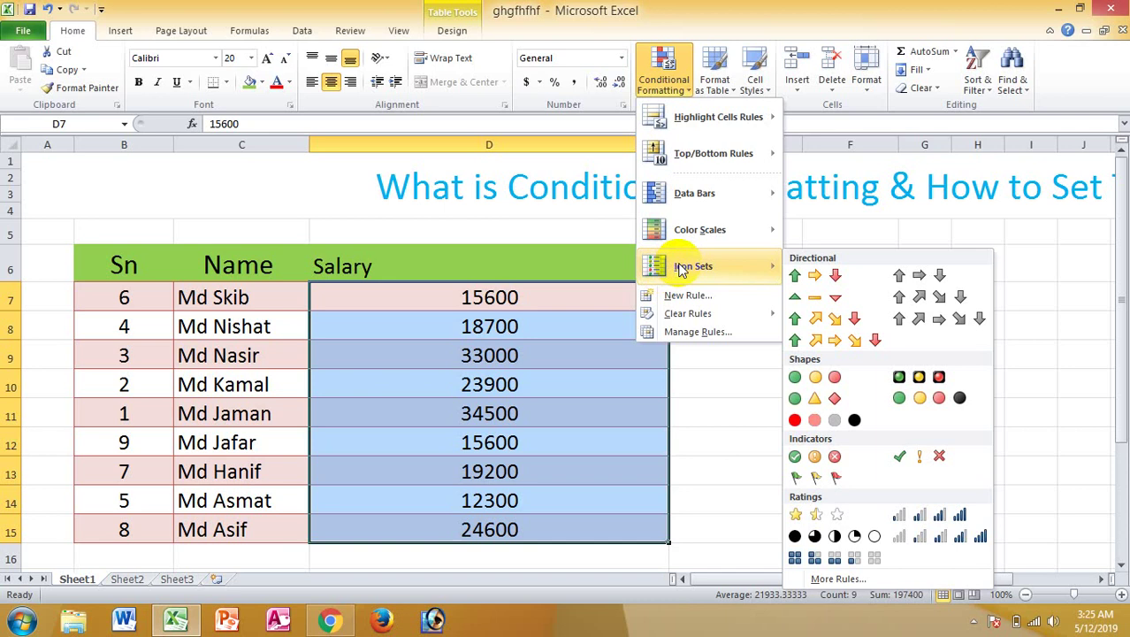
{"action": "left_click", "coordinate": [813, 319]}
{"action": "left_click", "coordinate": [358, 328]}
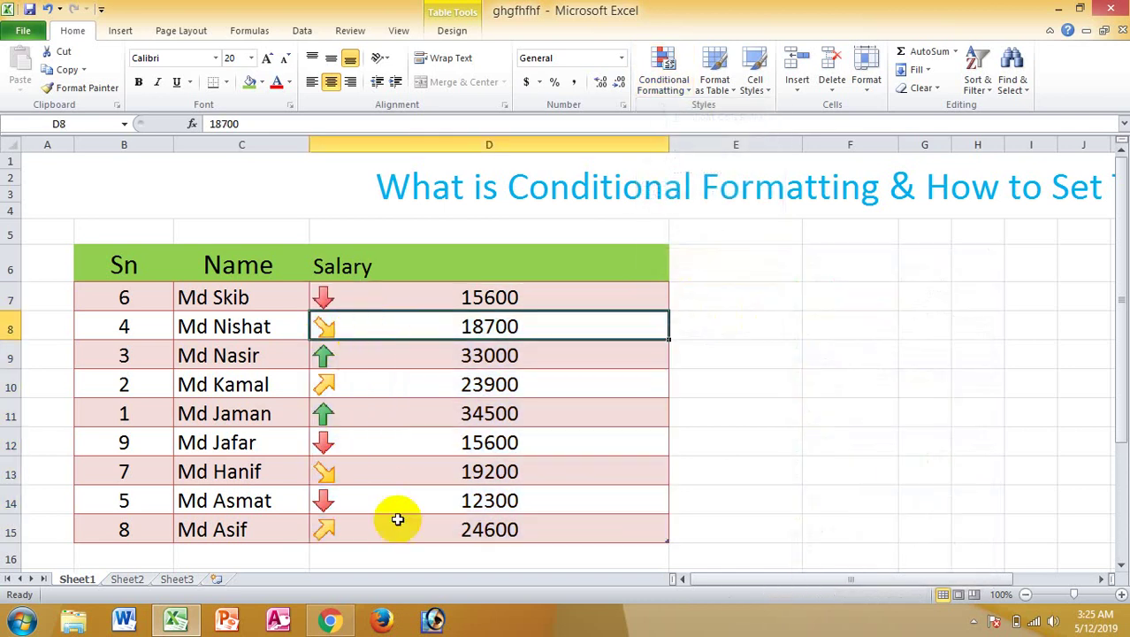
Step: Check the arrows beside 34500 in D11, 15600 in D7 and 12300 in D14
{"action": "left_click", "coordinate": [325, 415]}
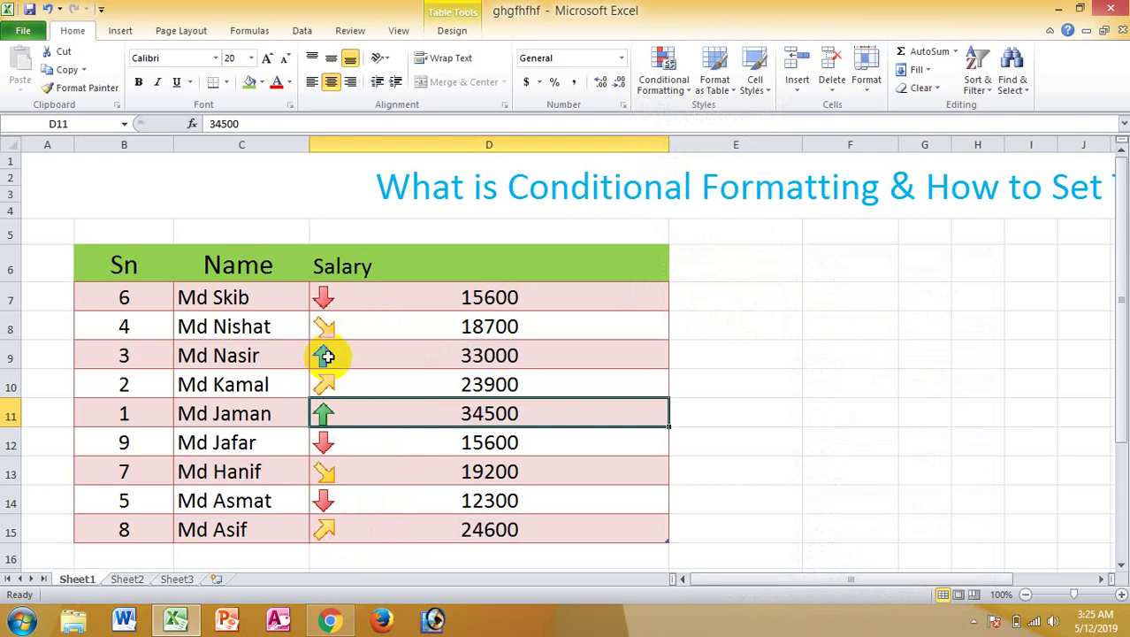
{"action": "left_click", "coordinate": [326, 293]}
{"action": "left_click", "coordinate": [324, 498]}
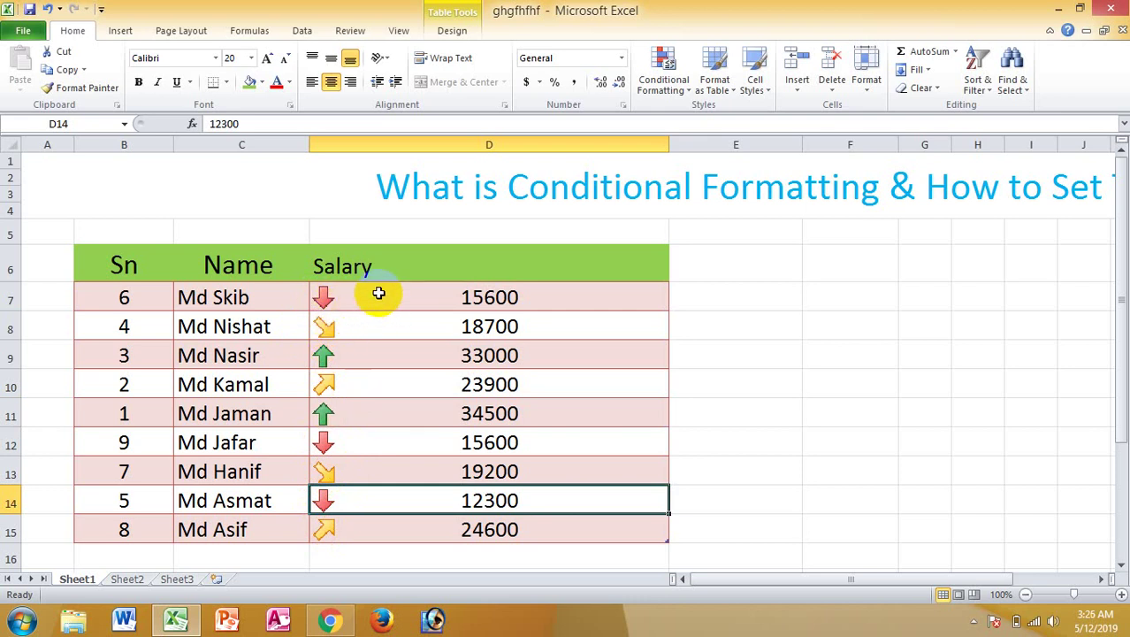
Step: Replace the arrow icons on salaries D7:D15 with the 5 Boxes icon set
{"action": "left_click_drag", "start_coordinate": [378, 292], "coordinate": [424, 516]}
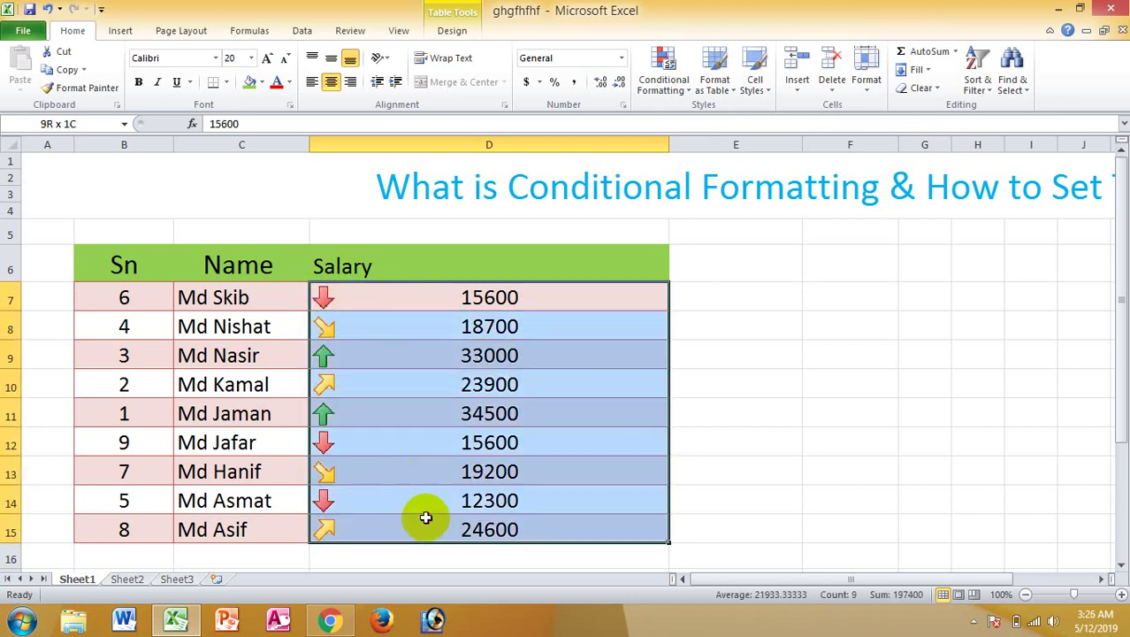
{"action": "left_click", "coordinate": [668, 89]}
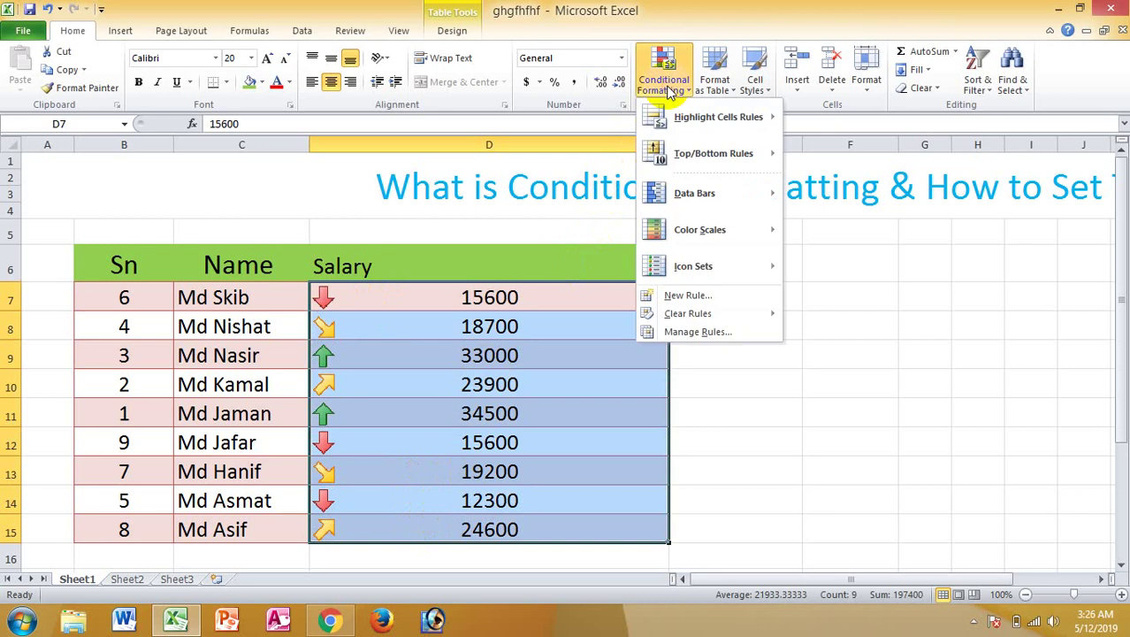
{"action": "mouse_move", "coordinate": [707, 267]}
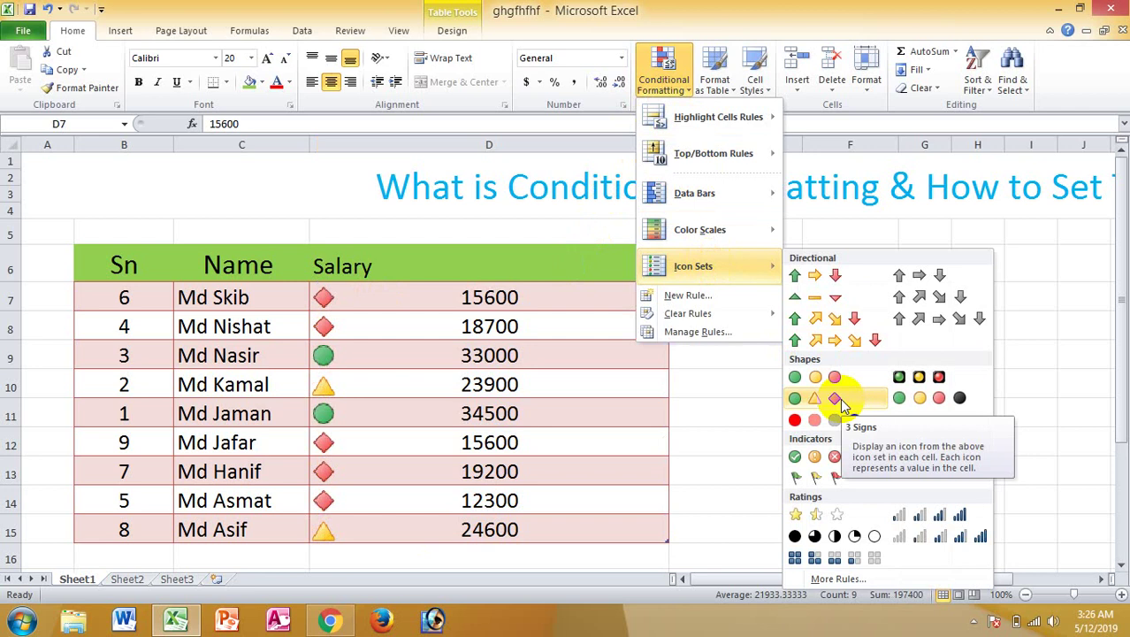
{"action": "left_click", "coordinate": [815, 564]}
{"action": "left_click", "coordinate": [579, 421]}
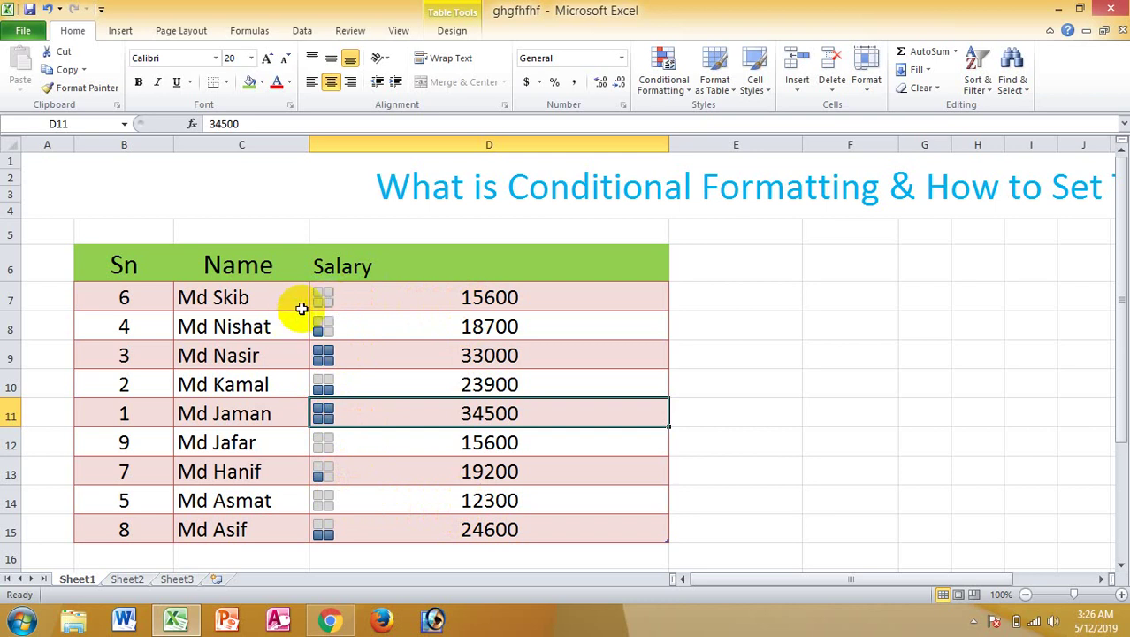
Step: Add solid blue fill data bars to salaries D7:D15 and widen column D
{"action": "left_click_drag", "start_coordinate": [351, 292], "coordinate": [391, 524]}
{"action": "left_click", "coordinate": [665, 84]}
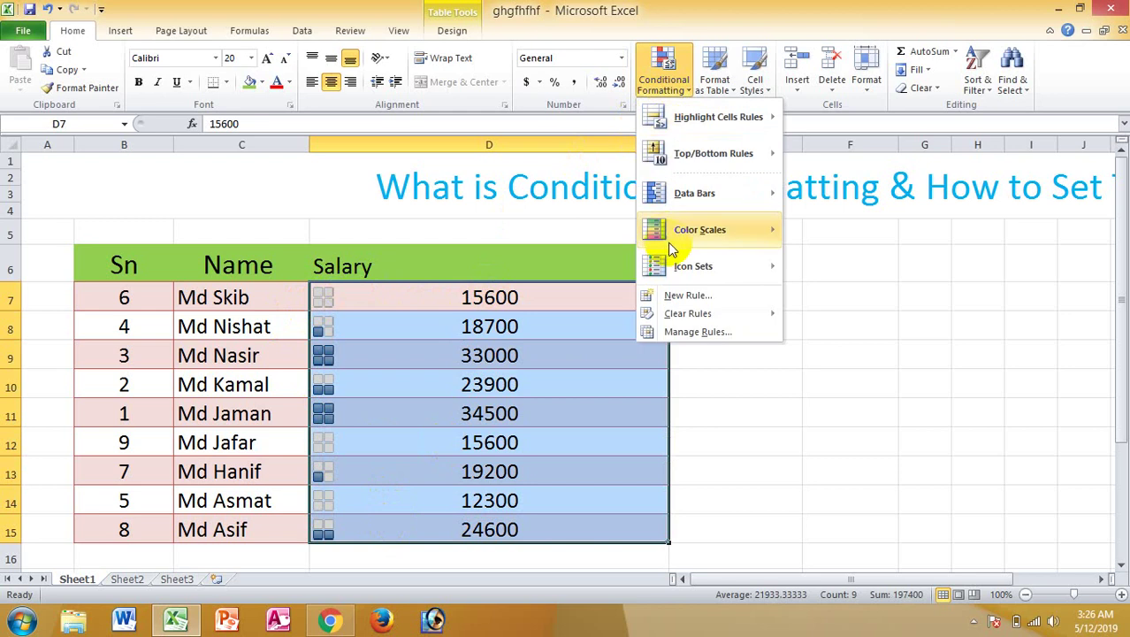
{"action": "mouse_move", "coordinate": [681, 191]}
{"action": "left_click", "coordinate": [834, 321]}
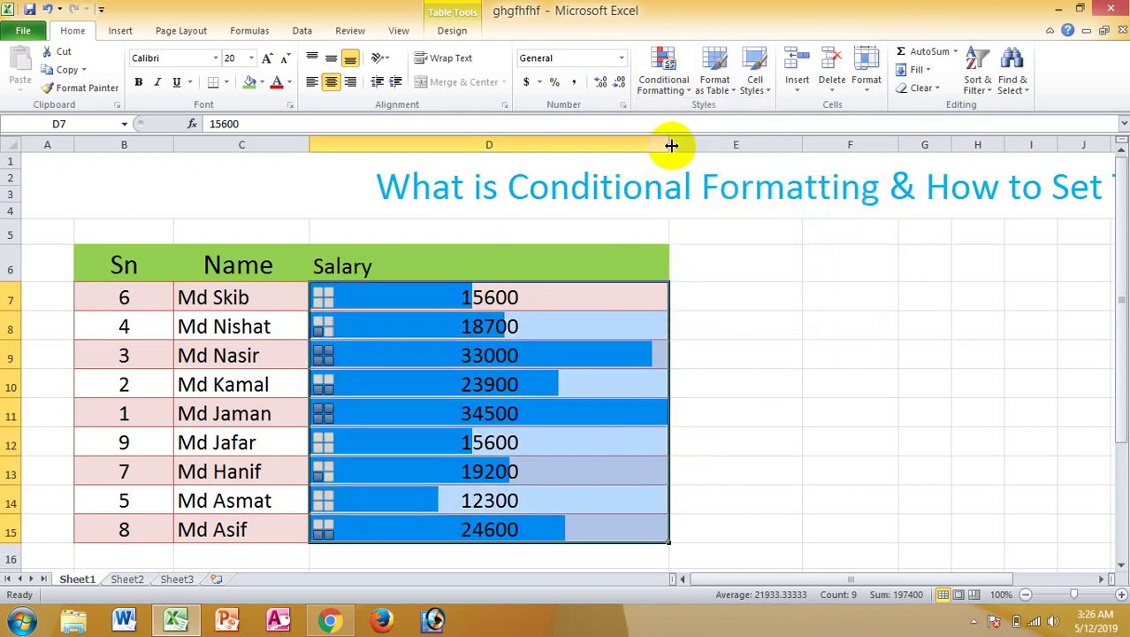
{"action": "left_click_drag", "start_coordinate": [670, 145], "coordinate": [732, 166]}
{"action": "left_click", "coordinate": [824, 384]}
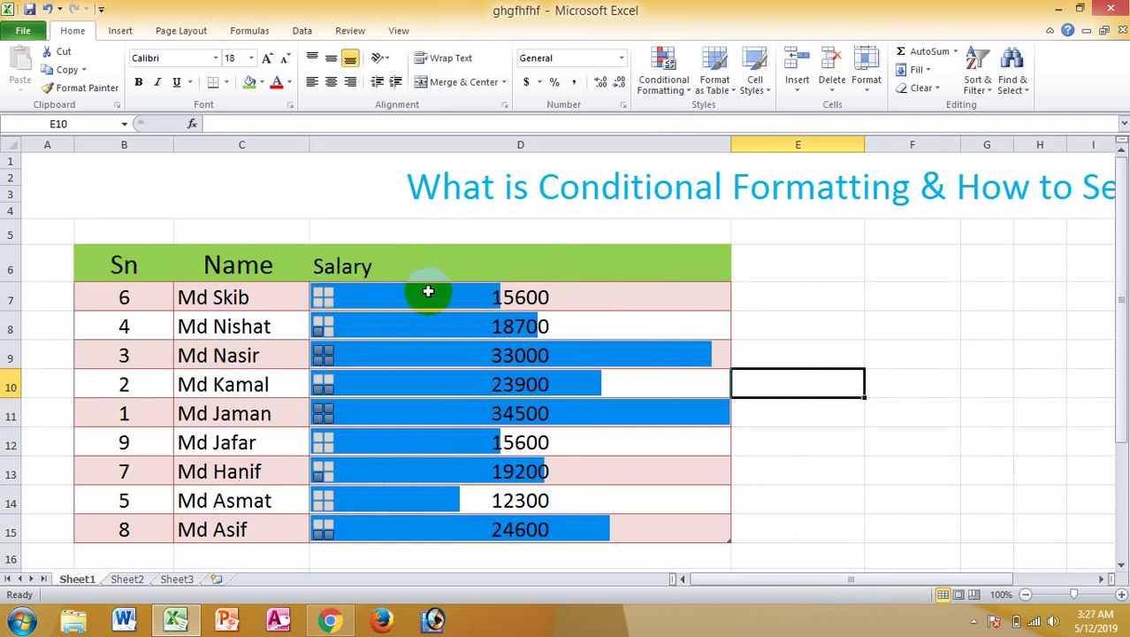
{"action": "left_click_drag", "start_coordinate": [440, 301], "coordinate": [445, 529]}
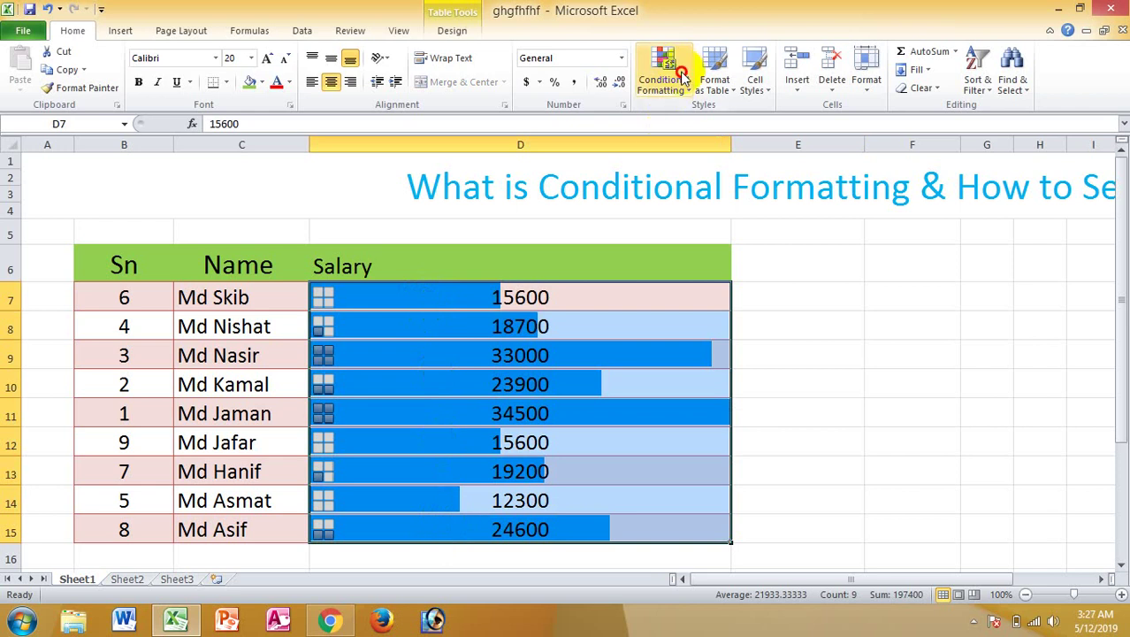
{"action": "left_click", "coordinate": [667, 88]}
{"action": "mouse_move", "coordinate": [699, 320]}
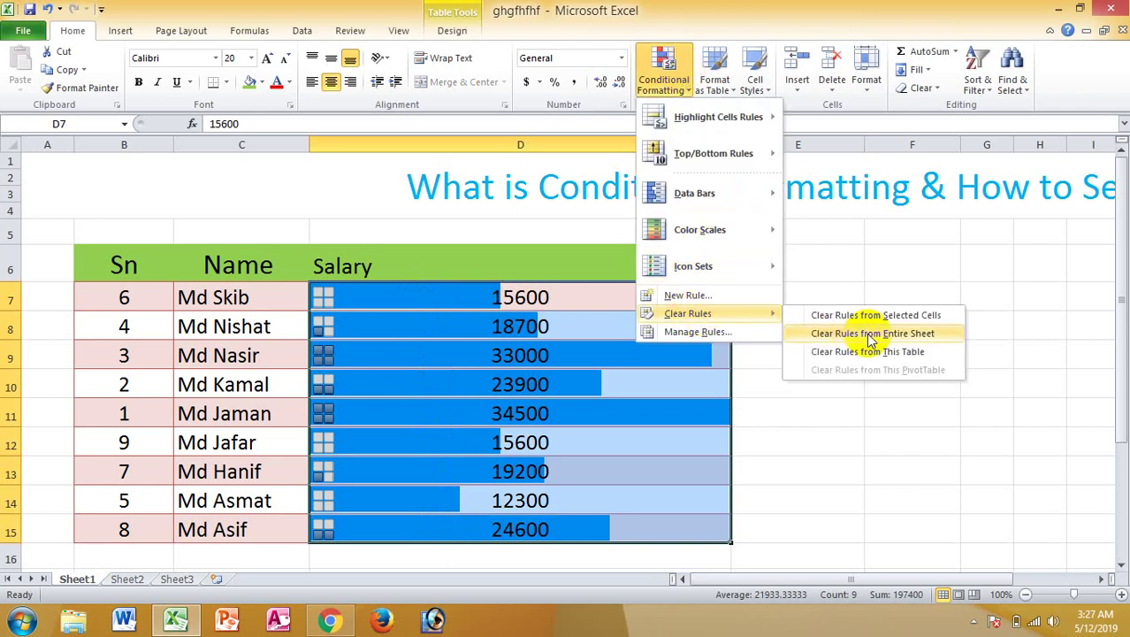
{"action": "left_click", "coordinate": [871, 340]}
{"action": "left_click", "coordinate": [674, 329]}
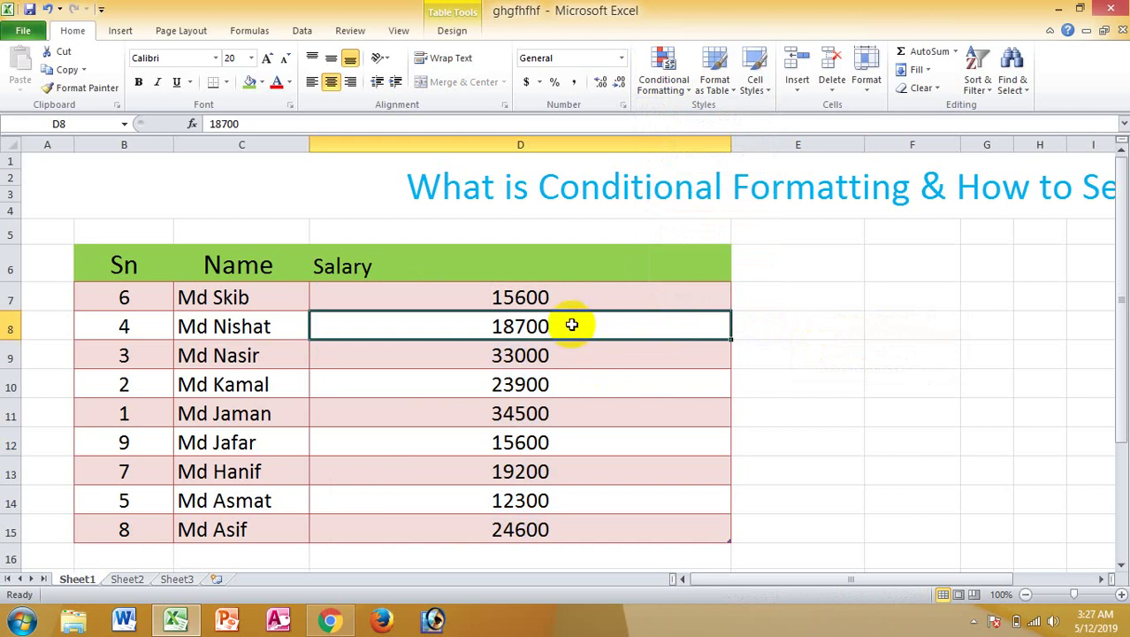
{"action": "left_click", "coordinate": [513, 298]}
{"action": "left_click_drag", "start_coordinate": [519, 327], "coordinate": [538, 527]}
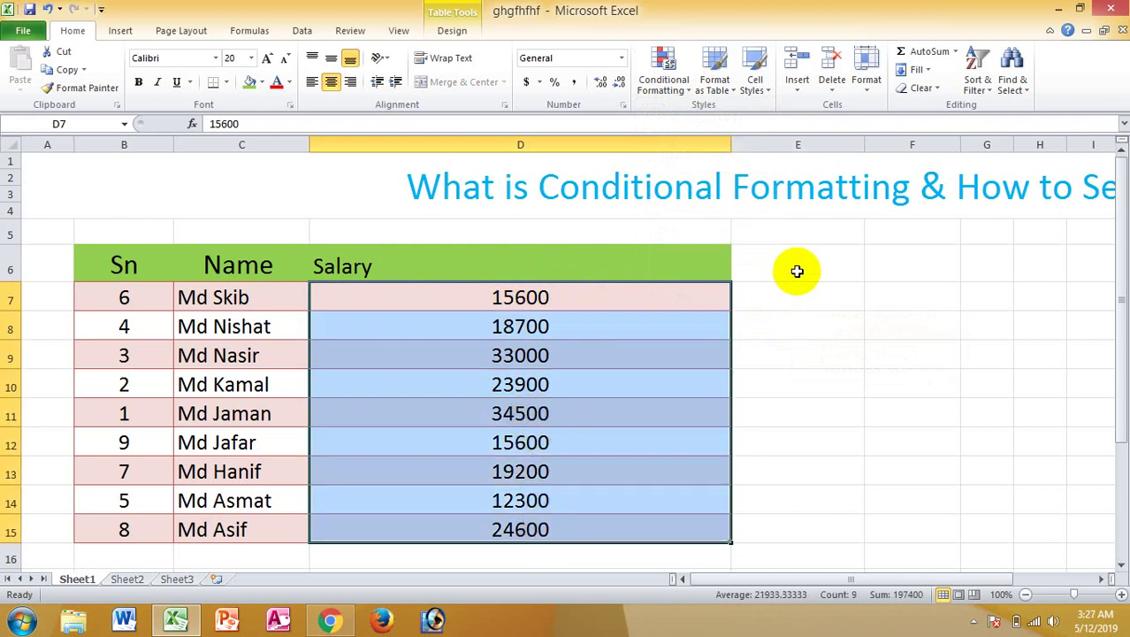
{"action": "left_click", "coordinate": [800, 297]}
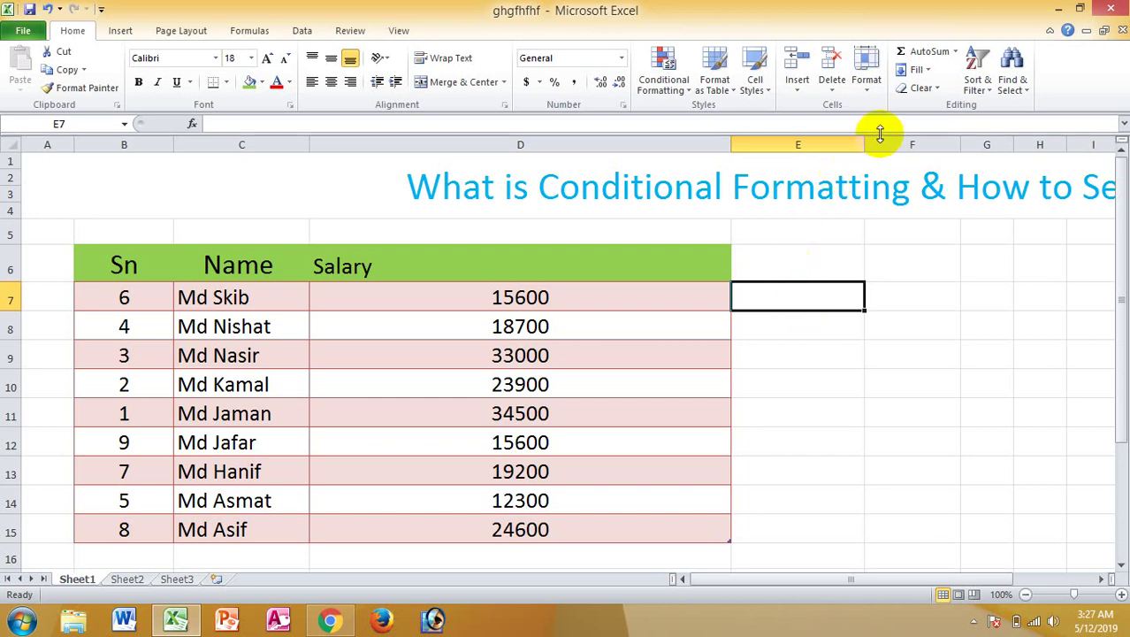
Step: Widen column E to about 28 characters and give E7:E15 light blue solid data bars
{"action": "left_click_drag", "start_coordinate": [863, 144], "coordinate": [933, 156]}
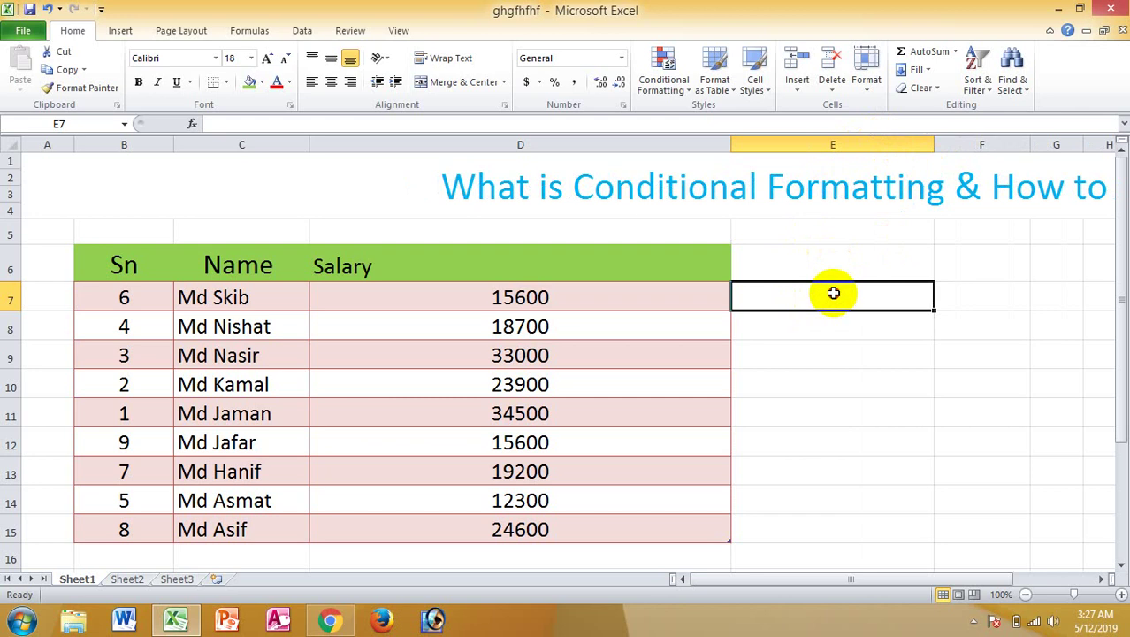
{"action": "left_click_drag", "start_coordinate": [833, 293], "coordinate": [851, 530]}
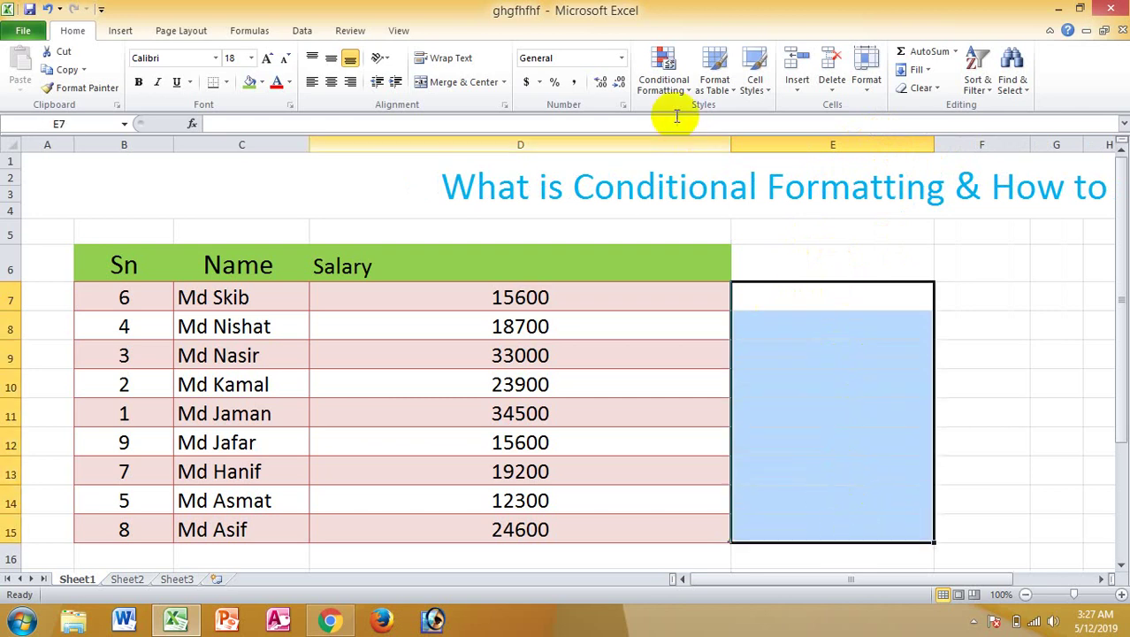
{"action": "left_click", "coordinate": [677, 82]}
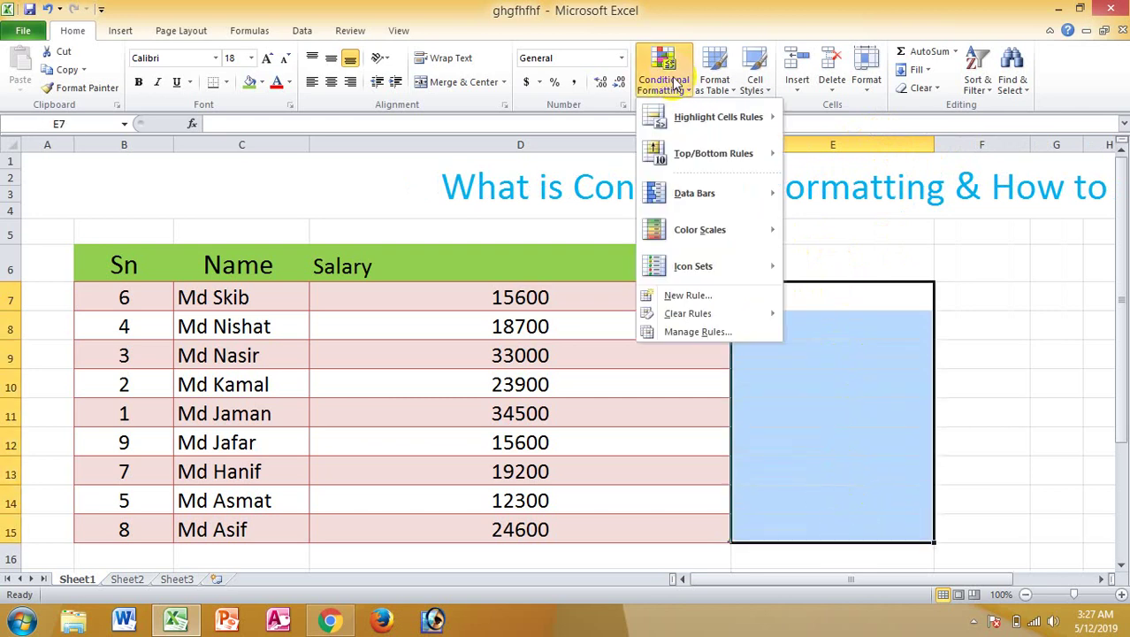
{"action": "mouse_move", "coordinate": [671, 191]}
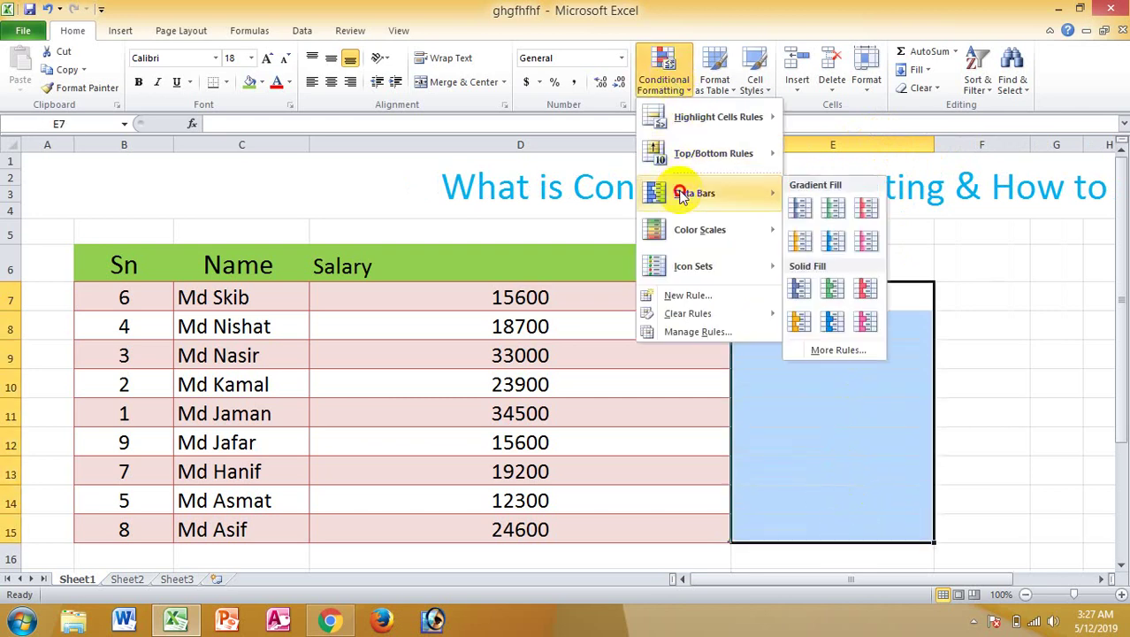
{"action": "left_click", "coordinate": [831, 324]}
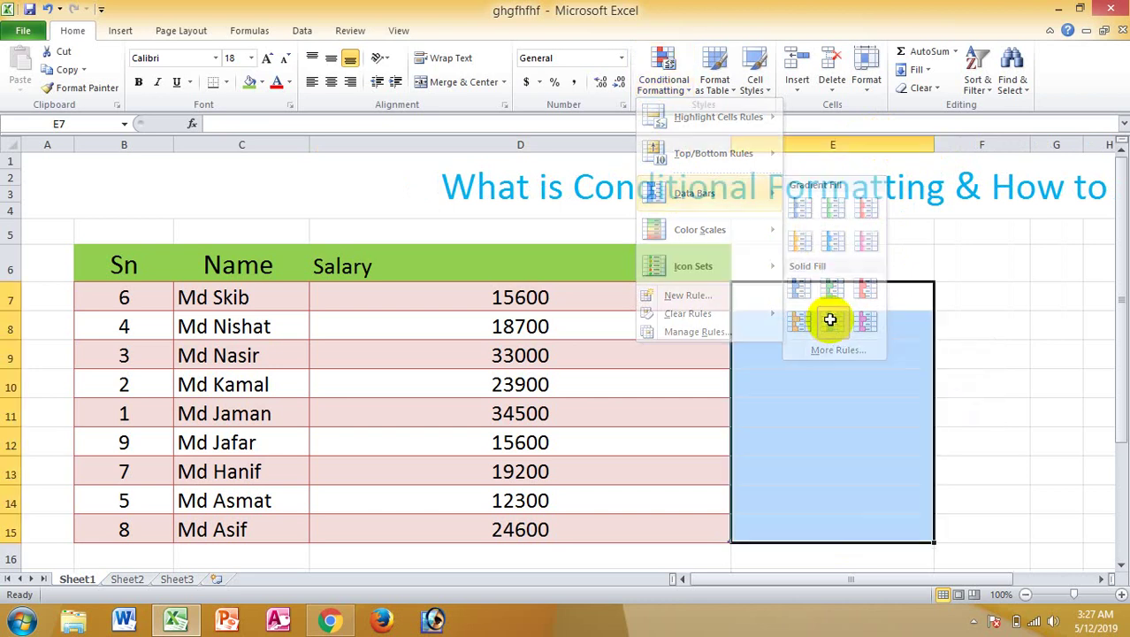
{"action": "left_click", "coordinate": [837, 376]}
{"action": "left_click", "coordinate": [830, 306]}
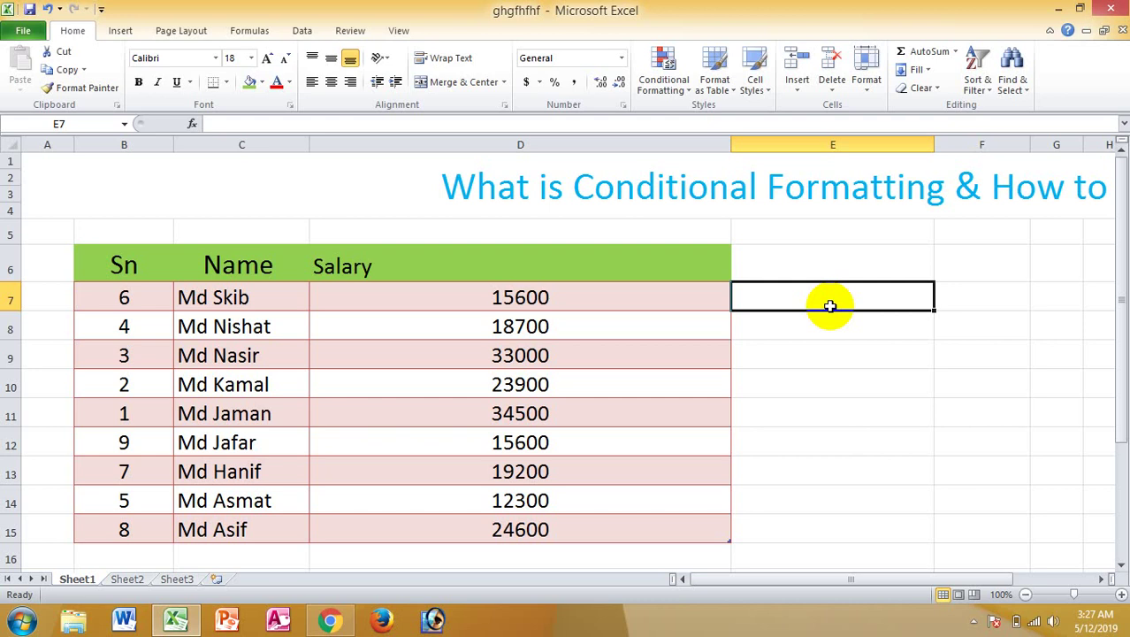
Step: Enter 85, 670, 980, 740 and 38 into E7:E11
{"action": "type", "text": "85"}
{"action": "key", "text": "Return"}
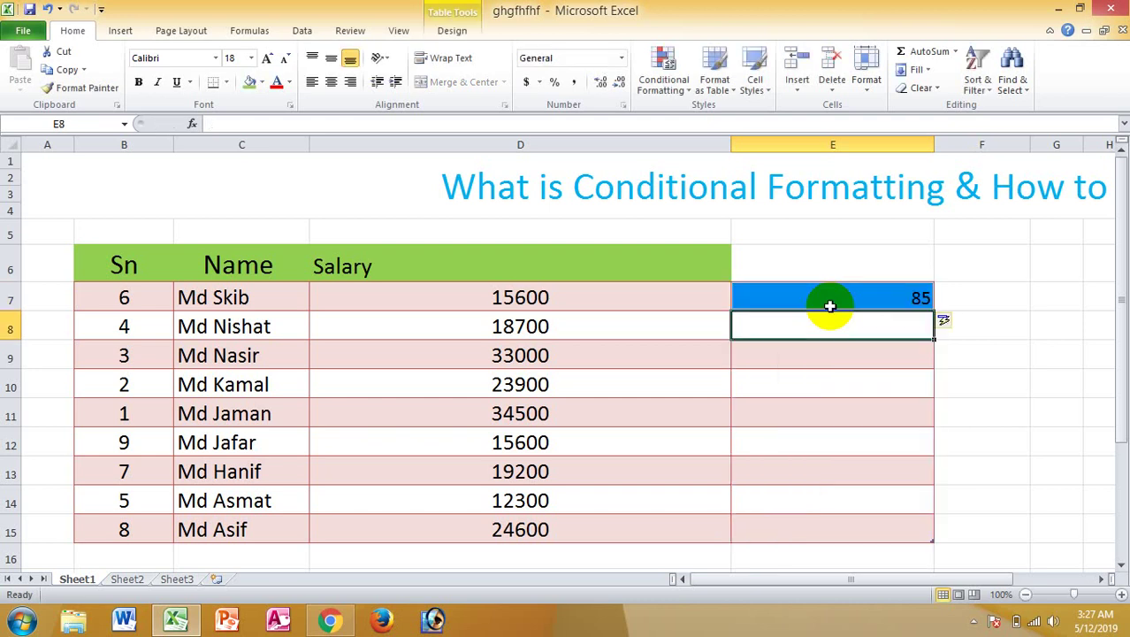
{"action": "type", "text": "670"}
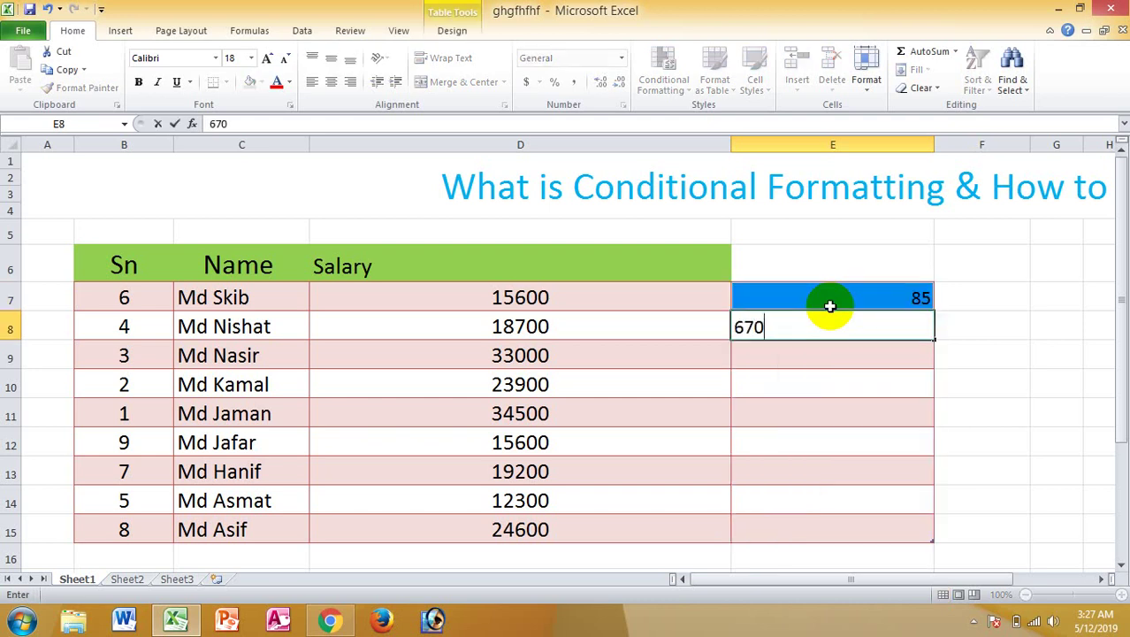
{"action": "key", "text": "Return"}
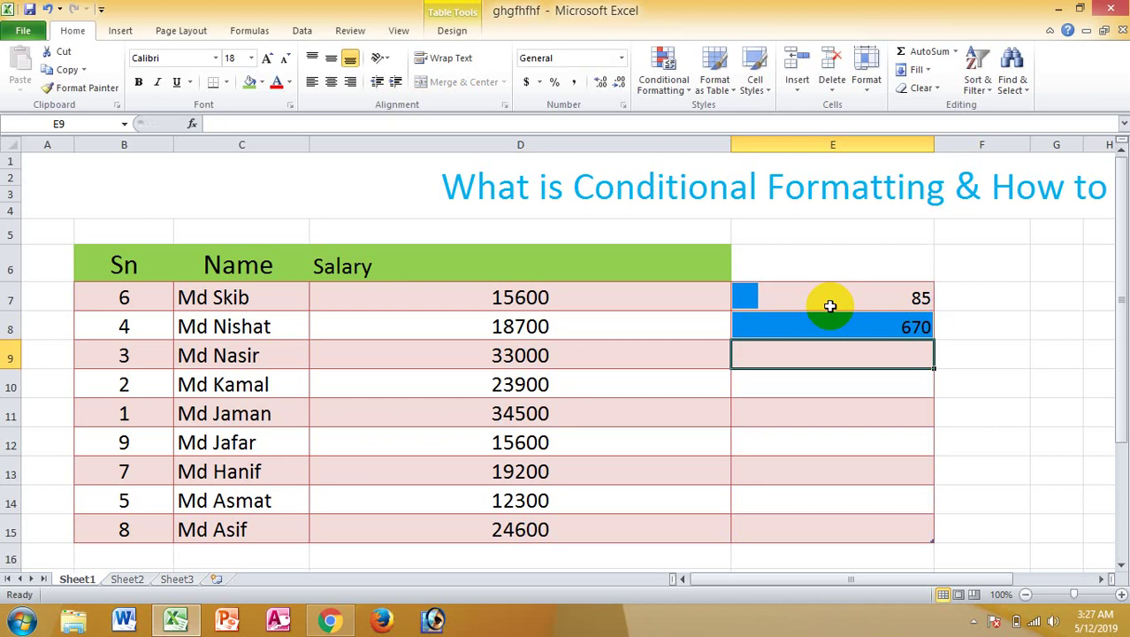
{"action": "type", "text": "980"}
{"action": "key", "text": "Return"}
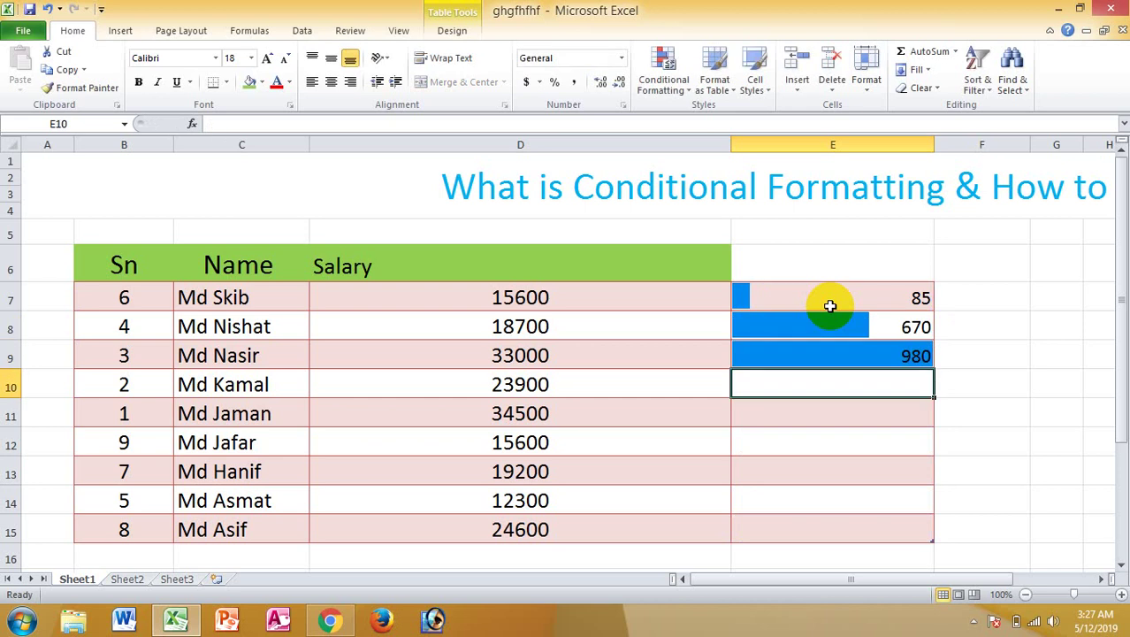
{"action": "type", "text": "740"}
{"action": "key", "text": "Return"}
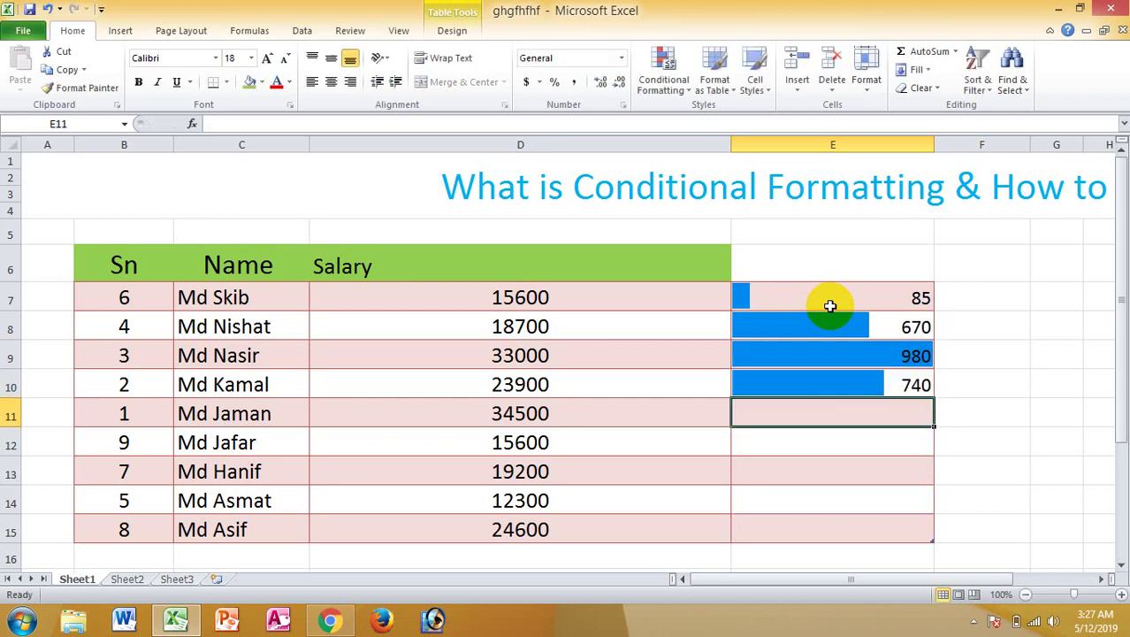
{"action": "type", "text": "38"}
{"action": "key", "text": "Return"}
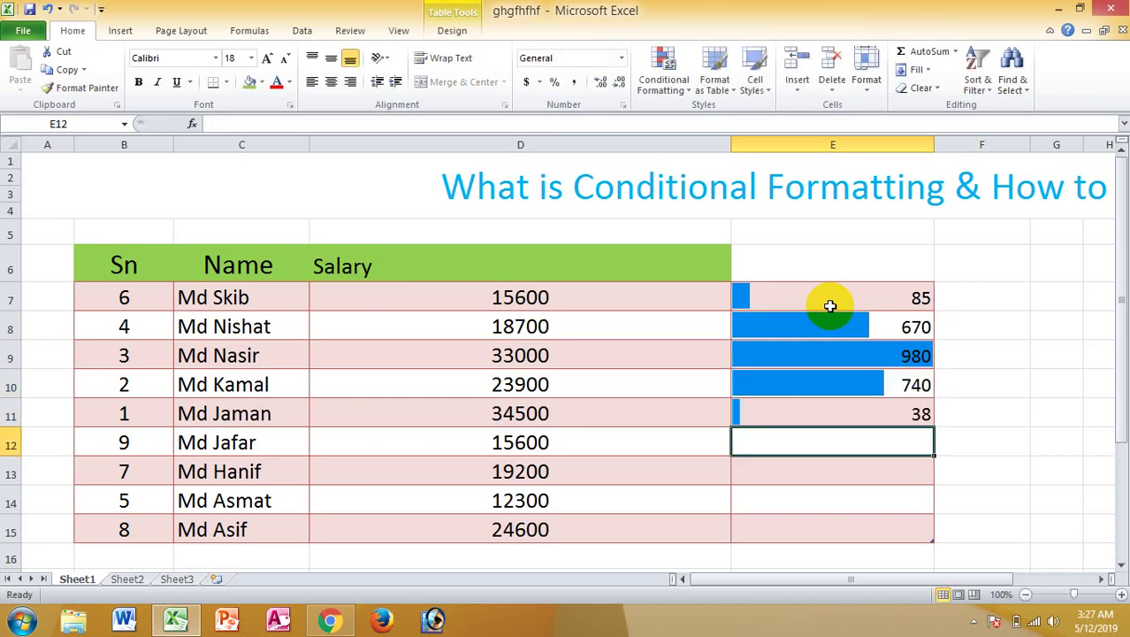
Step: Enter 525, 380 and 741 into E12:E14
{"action": "type", "text": "525"}
{"action": "key", "text": "Return"}
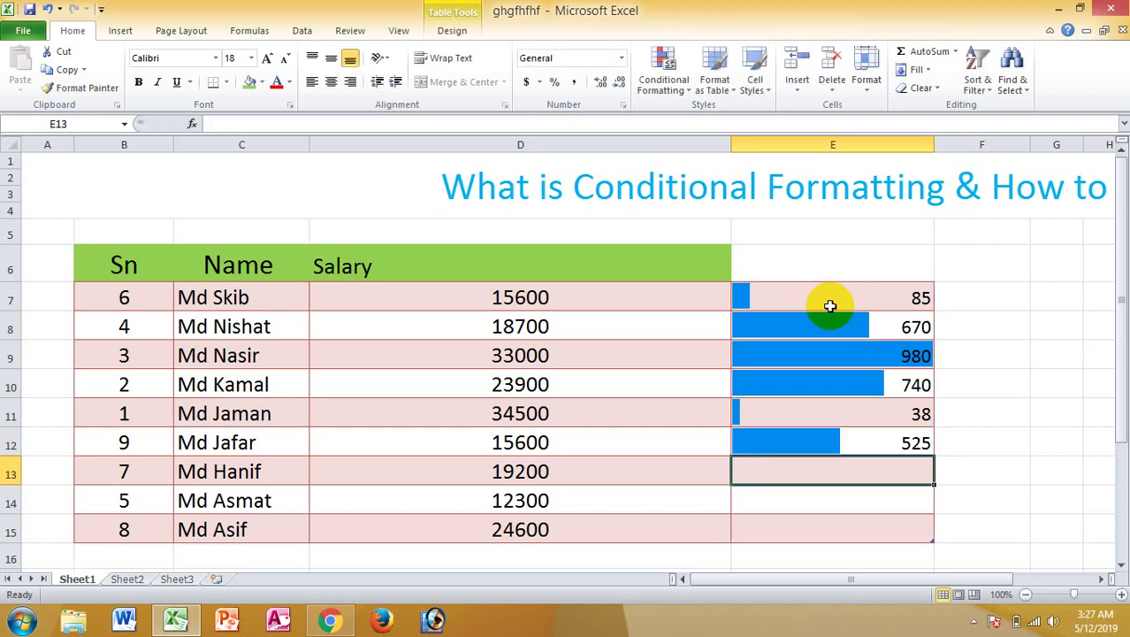
{"action": "type", "text": "380"}
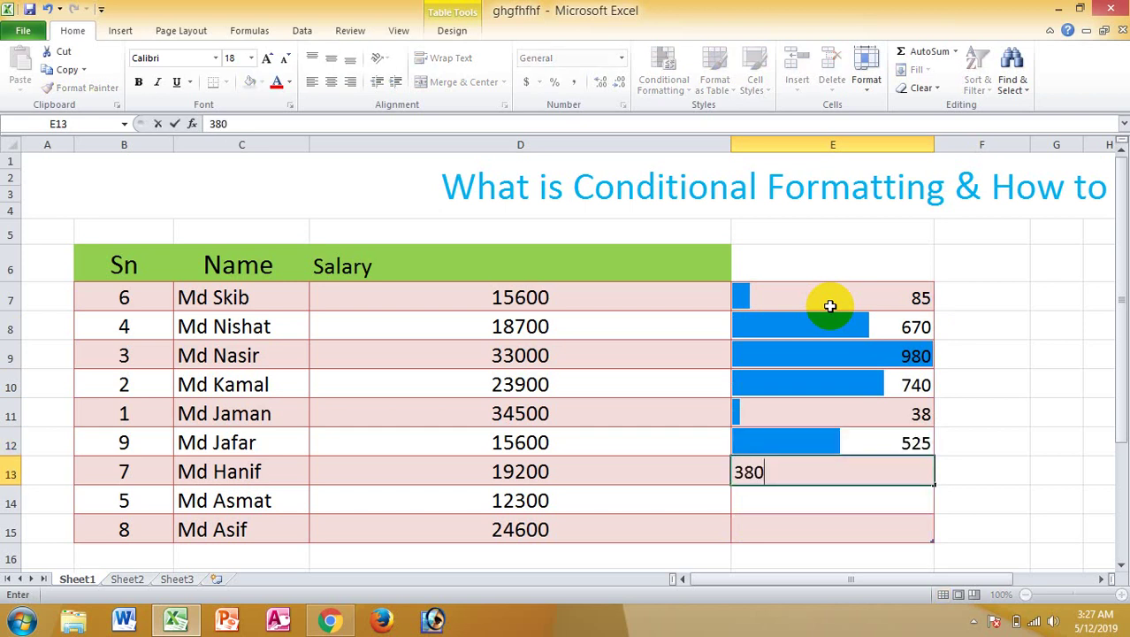
{"action": "key", "text": "Return"}
{"action": "scroll", "coordinate": [830, 306], "scroll_direction": "down", "scroll_amount": 1}
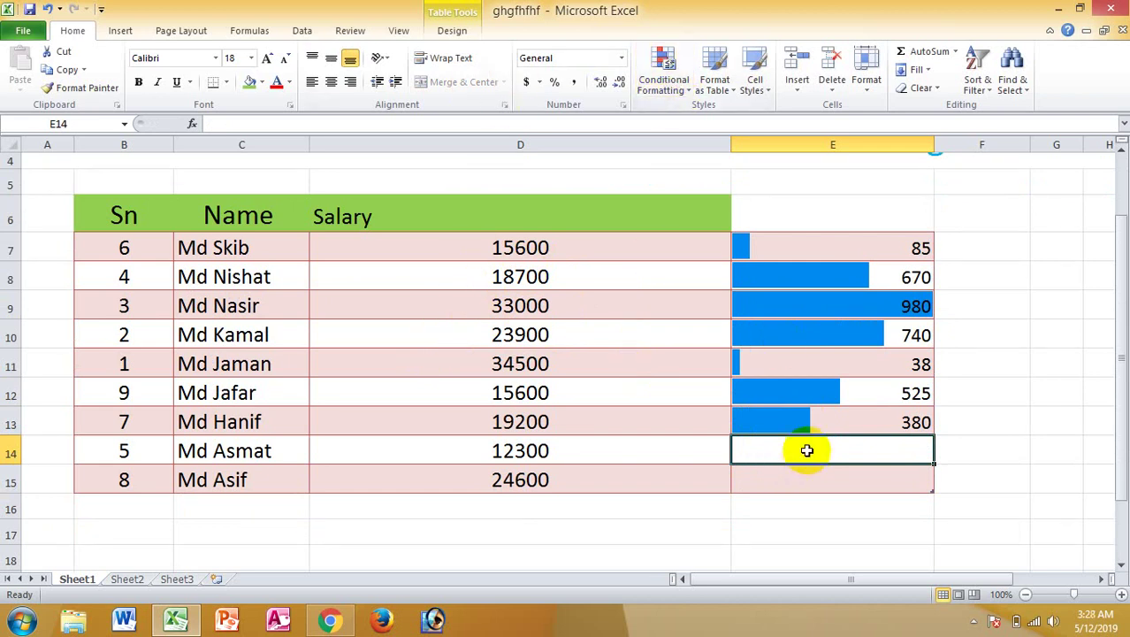
{"action": "type", "text": "741"}
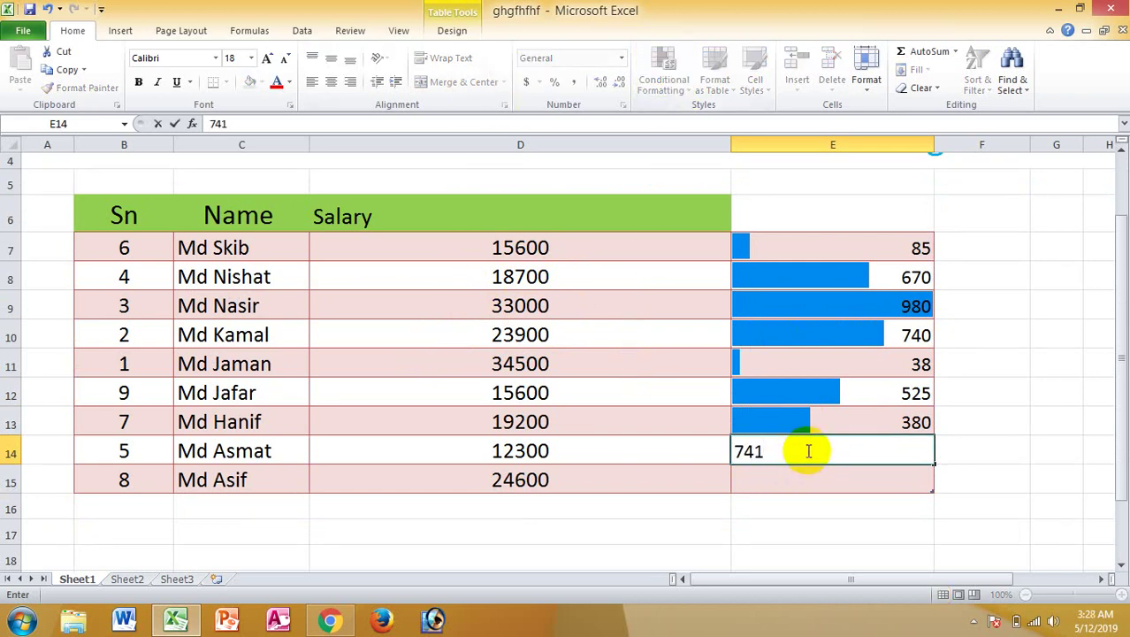
{"action": "key", "text": "Return"}
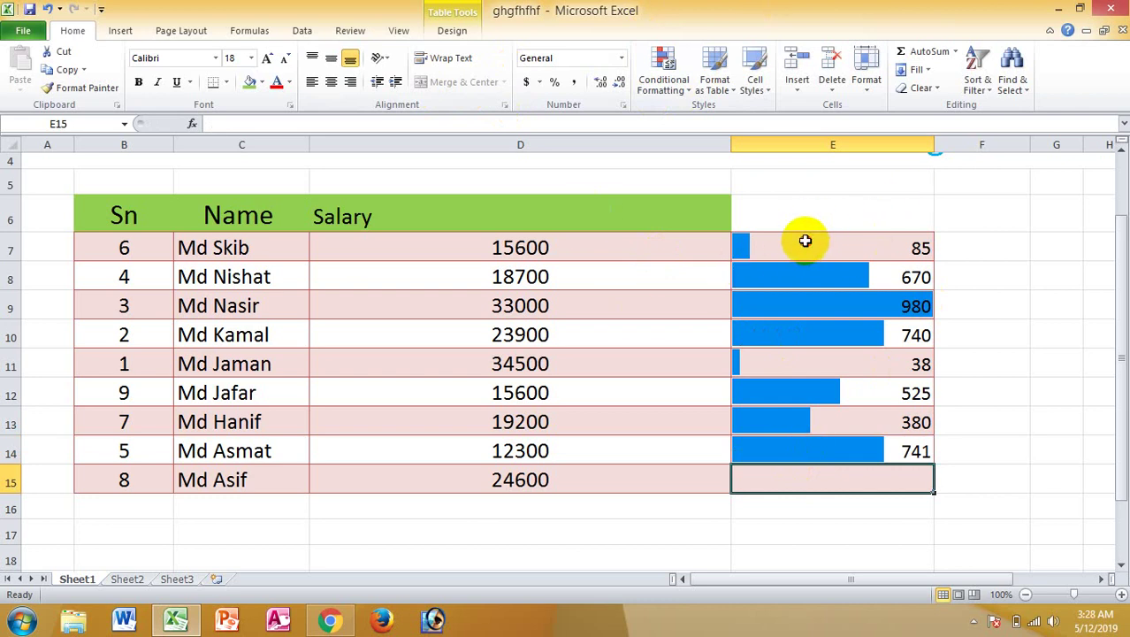
Step: Clear conditional formatting rules from the entire sheet, removing column E's data bars
{"action": "left_click_drag", "start_coordinate": [805, 240], "coordinate": [823, 475]}
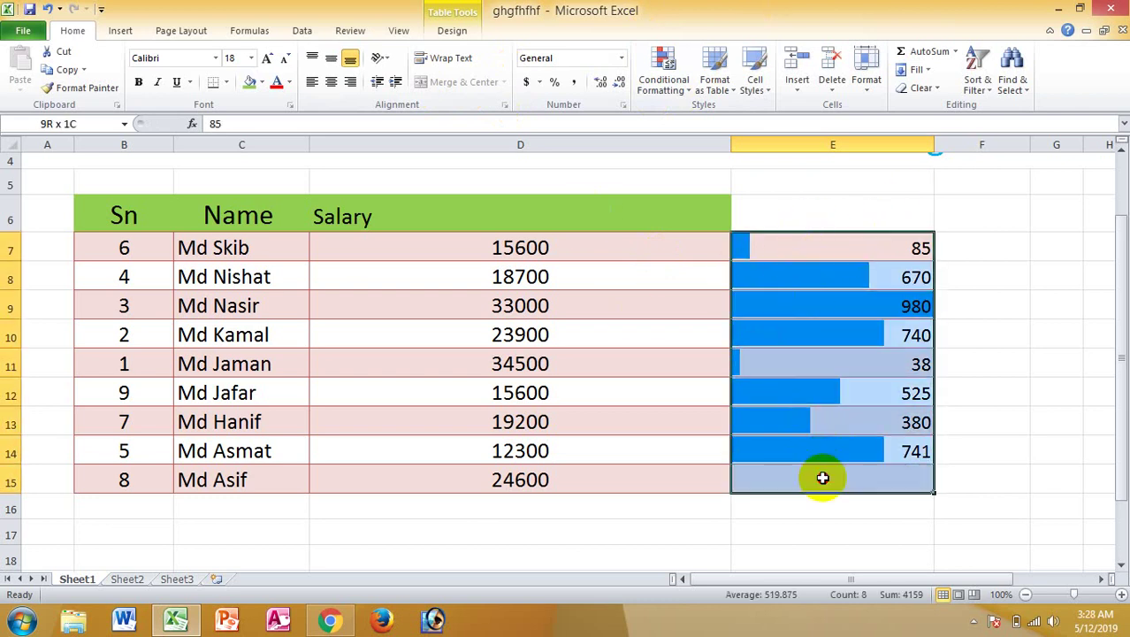
{"action": "left_click", "coordinate": [672, 92]}
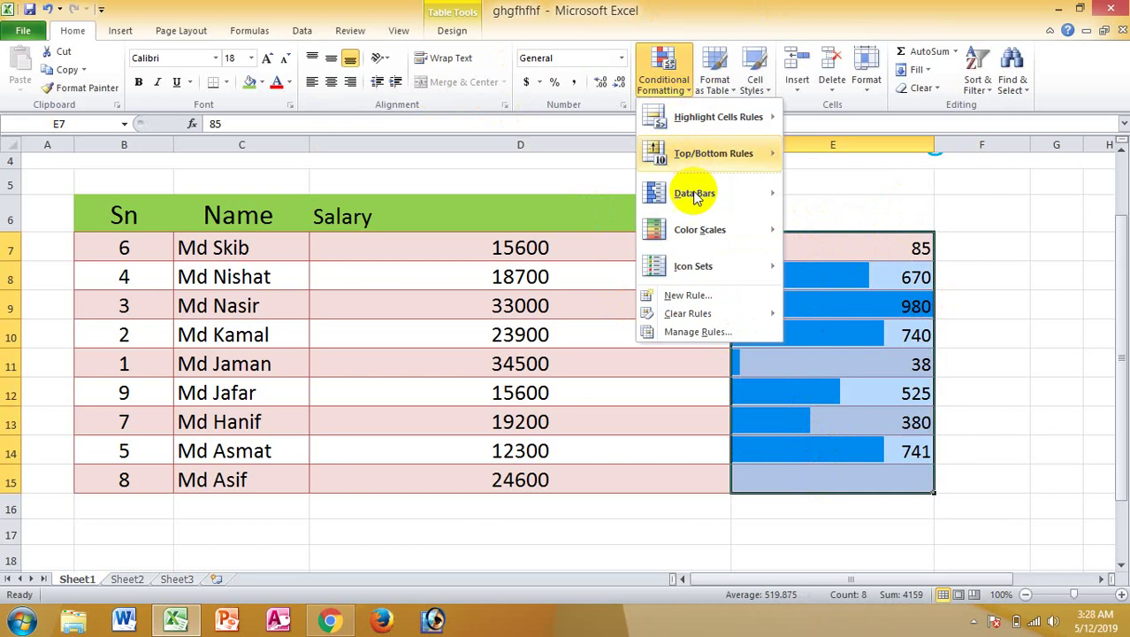
{"action": "mouse_move", "coordinate": [694, 316]}
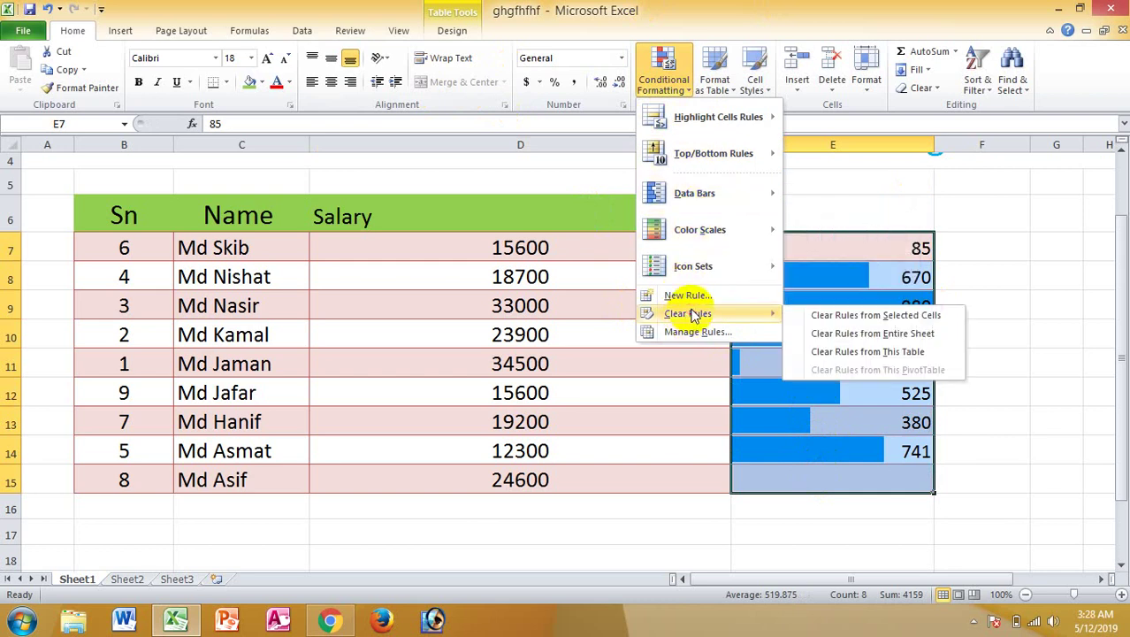
{"action": "left_click", "coordinate": [894, 343]}
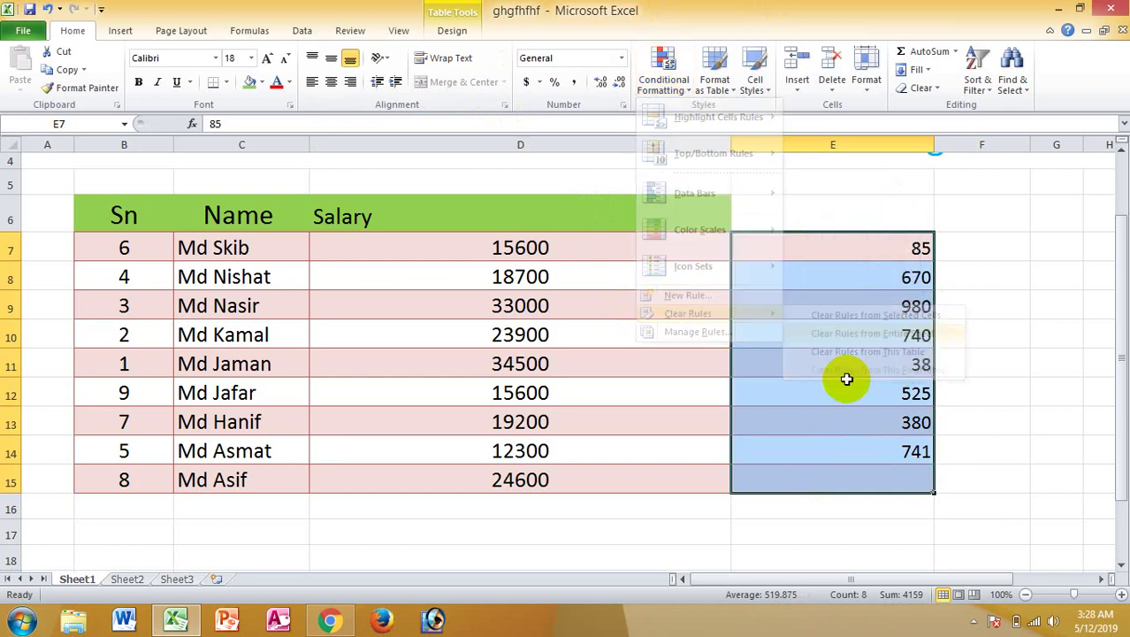
{"action": "left_click", "coordinate": [845, 367]}
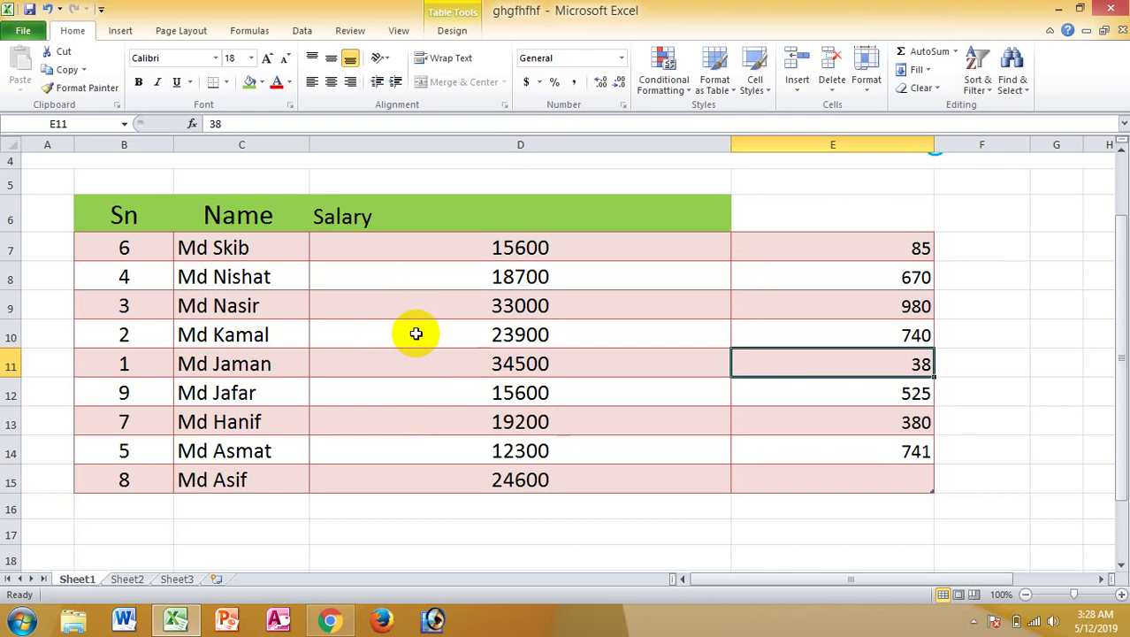
Step: Narrow the Salary column D so its figures sit closer to column E
{"action": "left_click", "coordinate": [330, 298]}
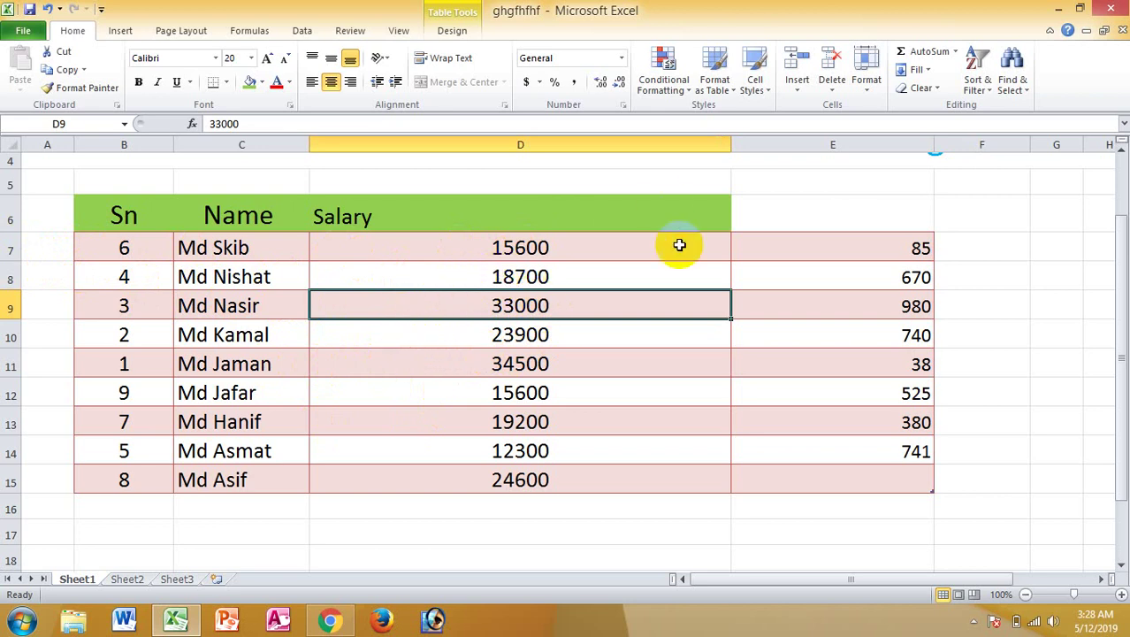
{"action": "scroll", "coordinate": [747, 318], "scroll_direction": "up", "scroll_amount": 1}
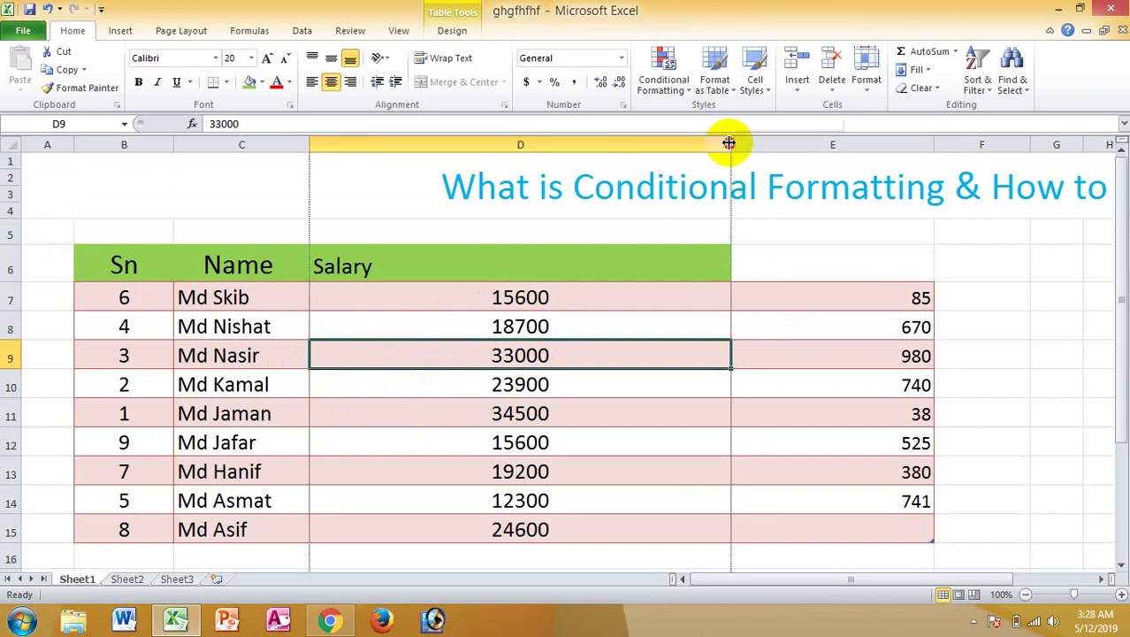
{"action": "left_click_drag", "start_coordinate": [727, 143], "coordinate": [534, 174]}
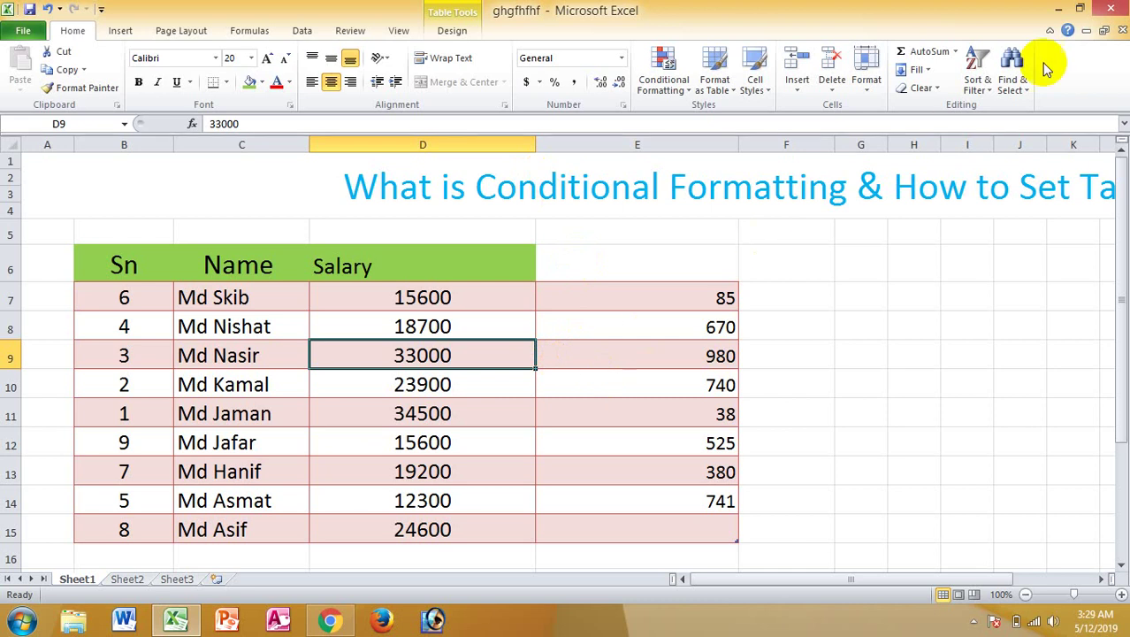
Step: Close the ghgfhfhf workbook without saving and open the 'result sheet' workbook from the desktop
{"action": "left_click", "coordinate": [1112, 8]}
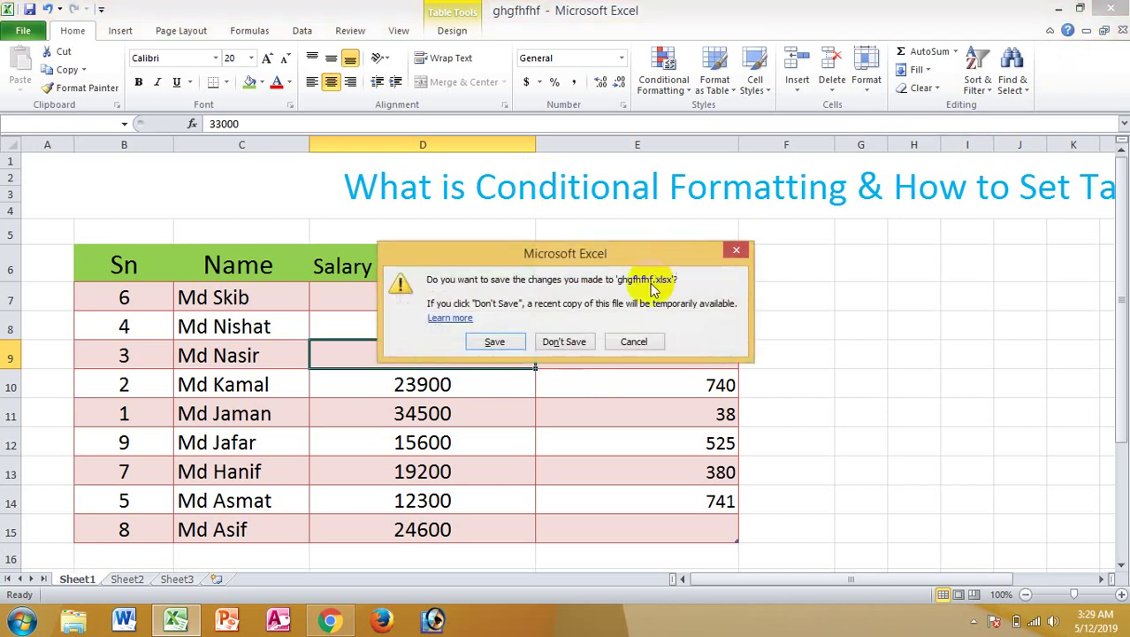
{"action": "left_click", "coordinate": [573, 348]}
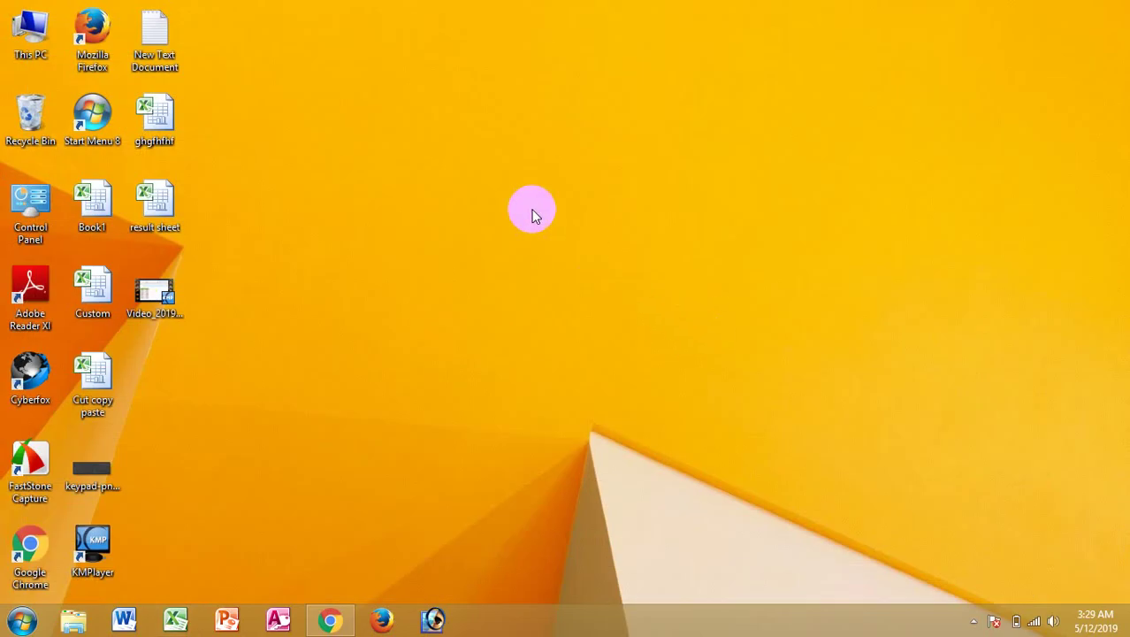
{"action": "double_click", "coordinate": [153, 214]}
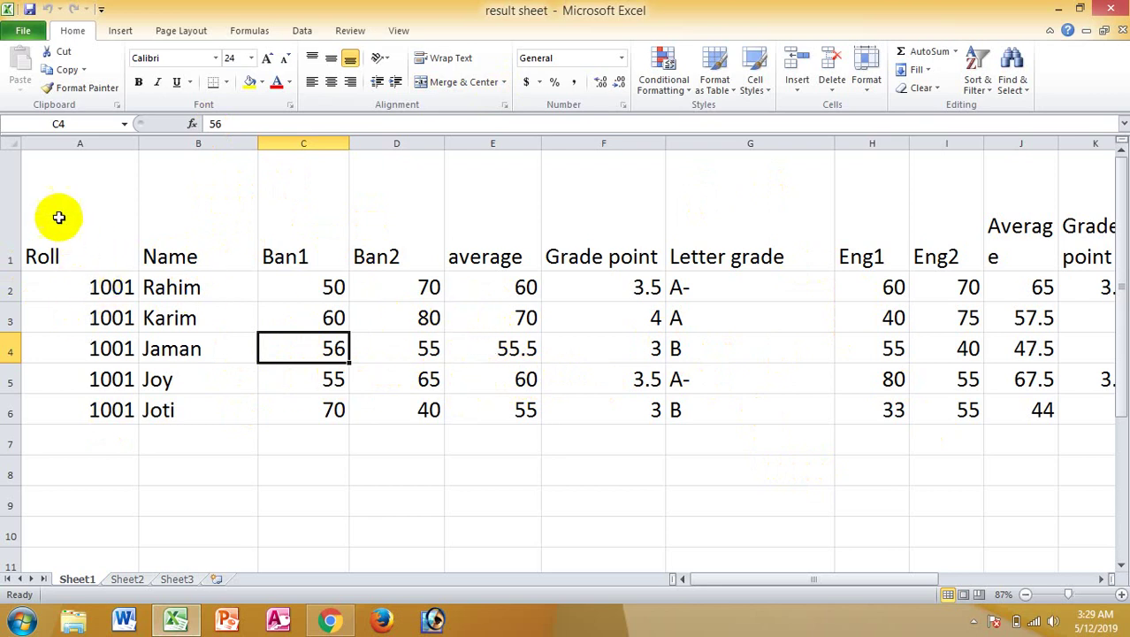
Step: Format the student records A2:G6 as a light pink banded table
{"action": "left_click_drag", "start_coordinate": [38, 197], "coordinate": [765, 413]}
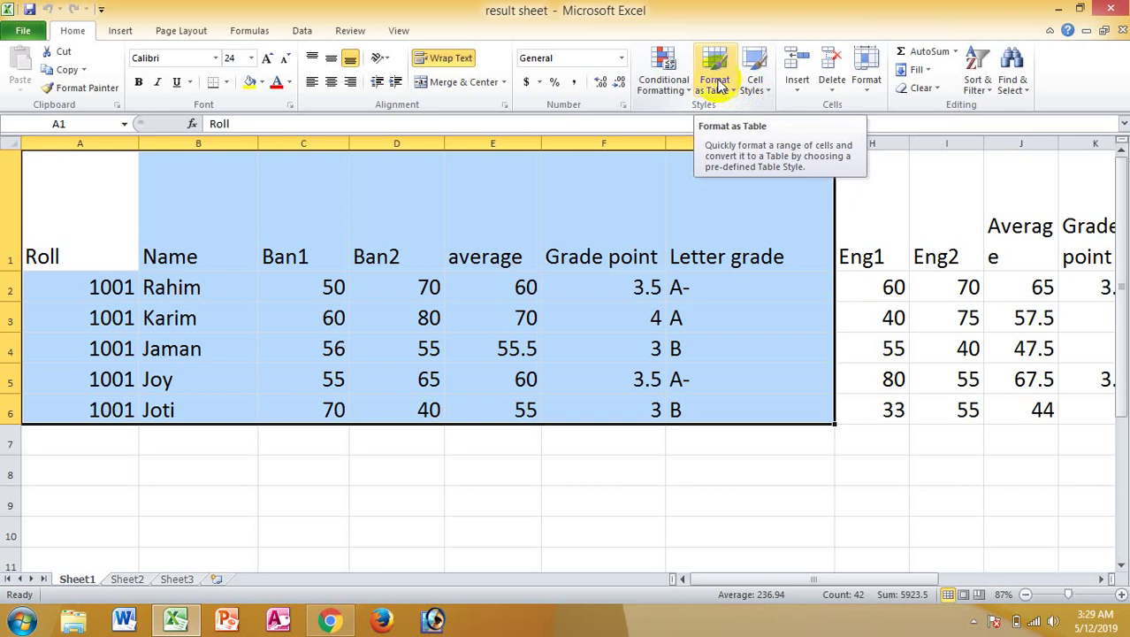
{"action": "left_click", "coordinate": [221, 380]}
{"action": "left_click_drag", "start_coordinate": [71, 285], "coordinate": [669, 404]}
{"action": "left_click", "coordinate": [716, 84]}
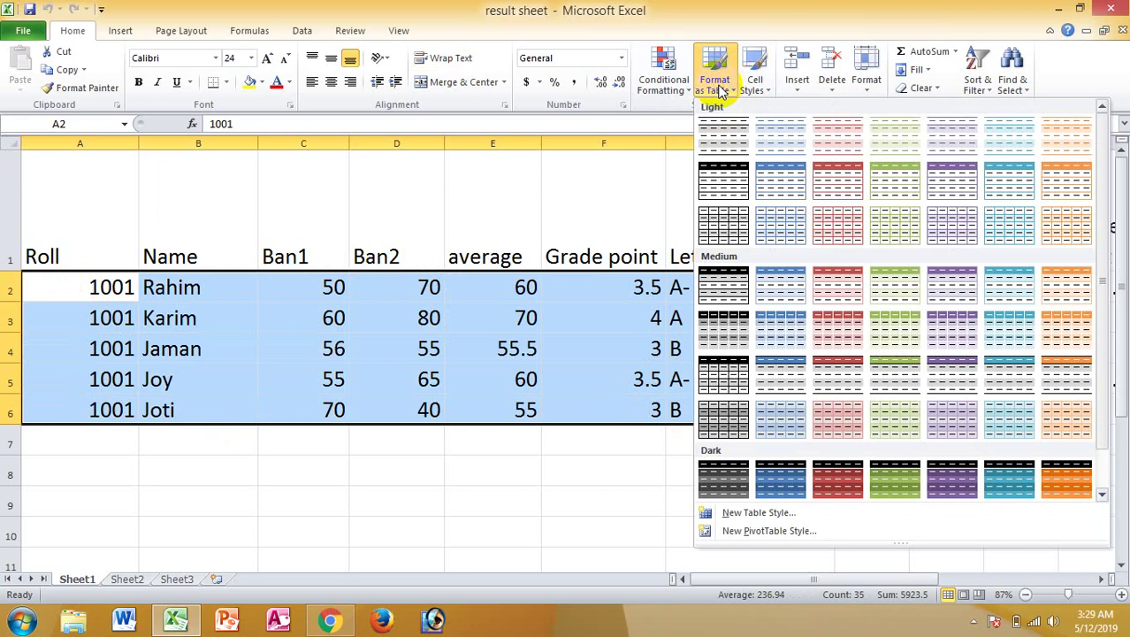
{"action": "left_click", "coordinate": [837, 226]}
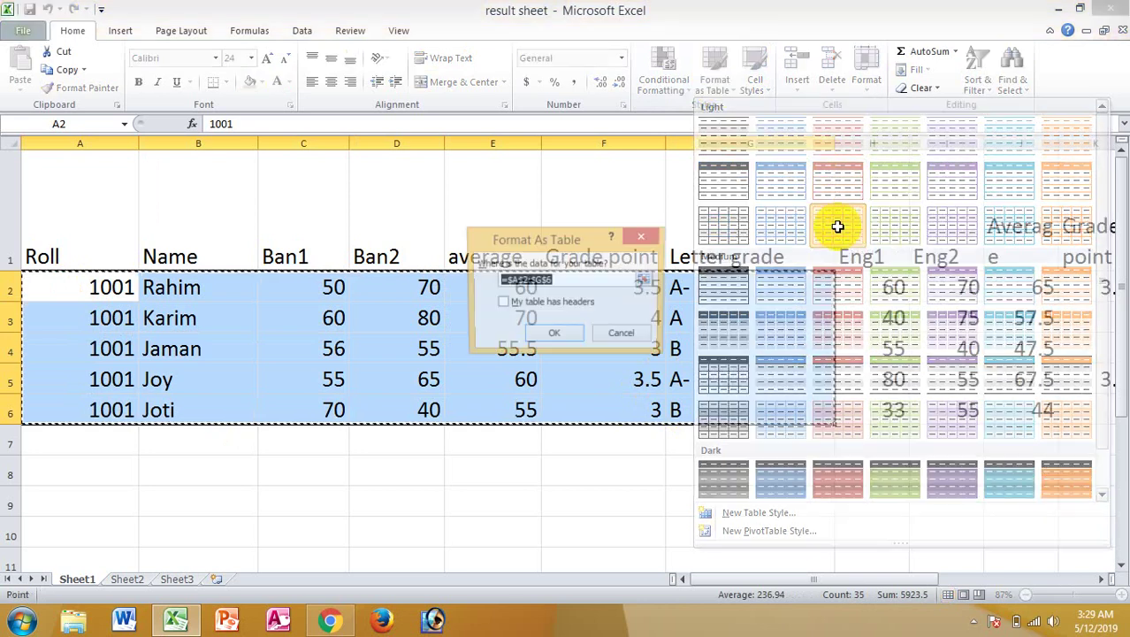
{"action": "left_click", "coordinate": [569, 335]}
{"action": "left_click", "coordinate": [592, 492]}
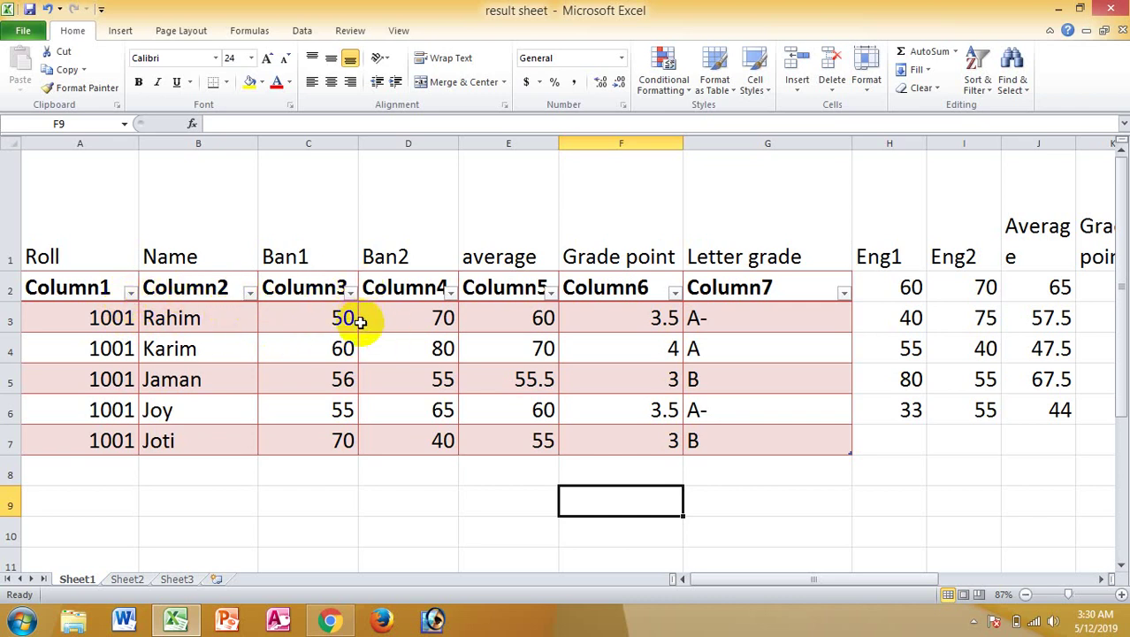
Step: Turn off the pink table's Column1–Column7 header row
{"action": "left_click", "coordinate": [417, 319]}
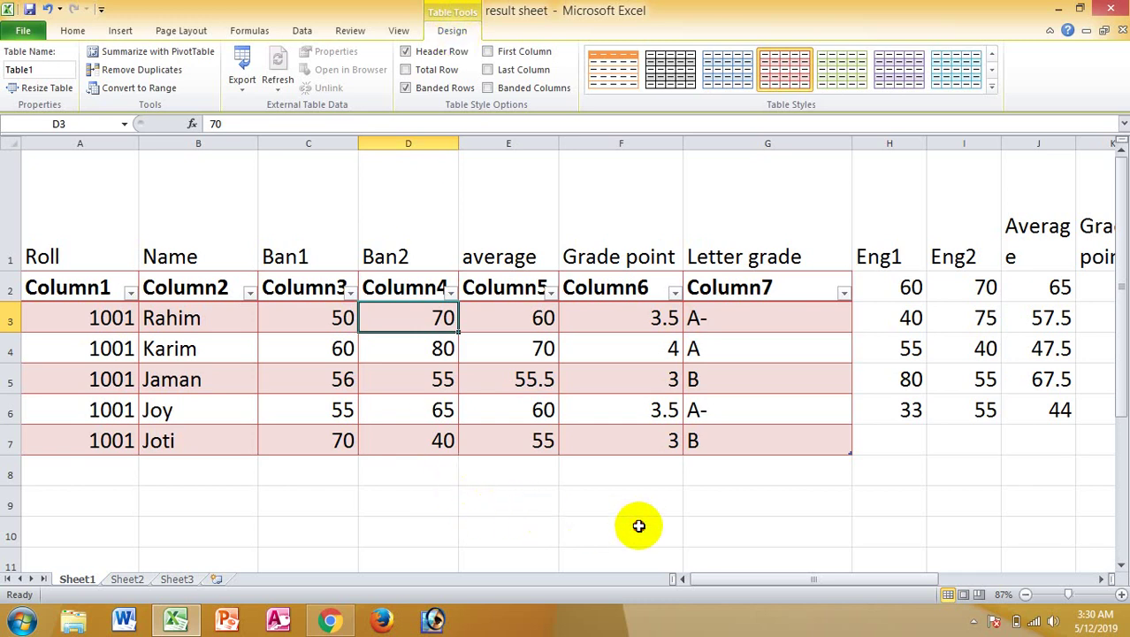
{"action": "left_click", "coordinate": [639, 526]}
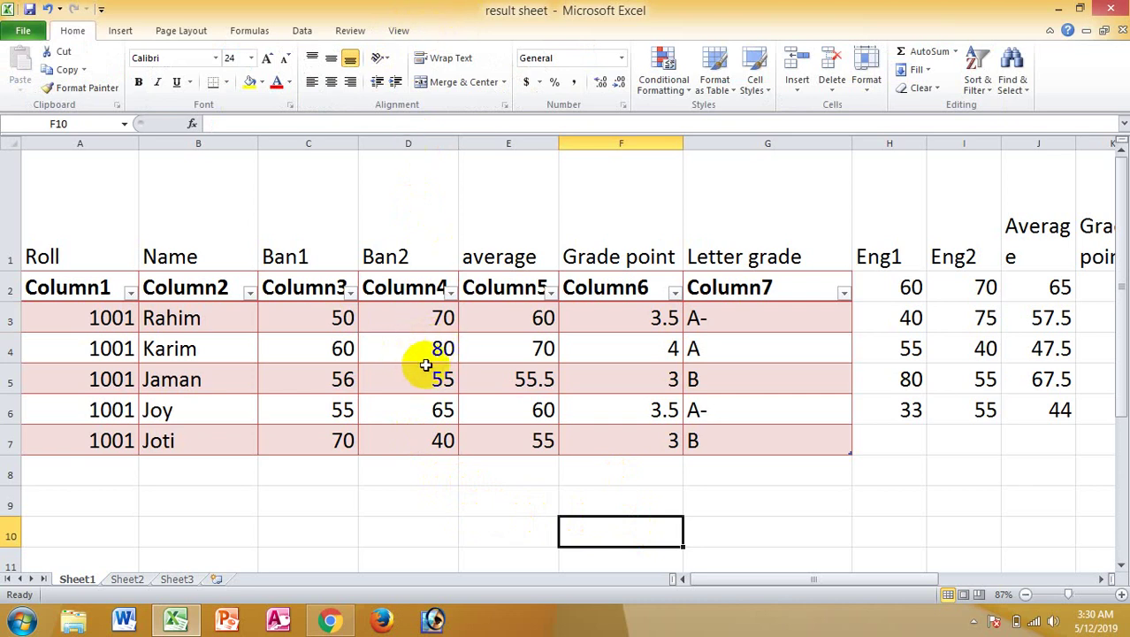
{"action": "left_click", "coordinate": [409, 344]}
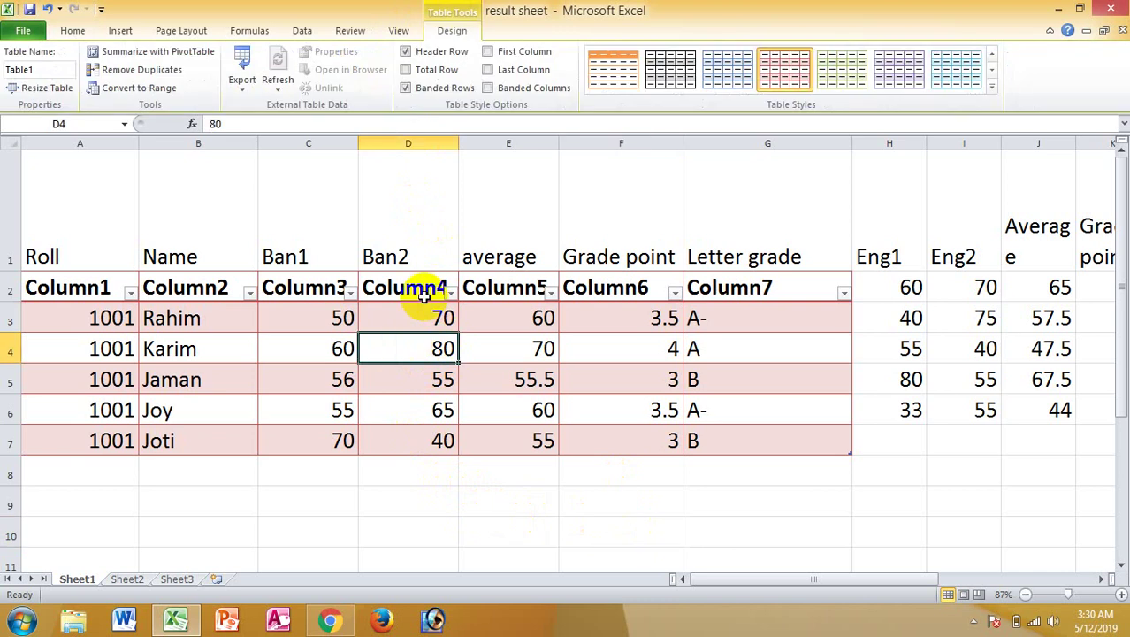
{"action": "left_click", "coordinate": [405, 51]}
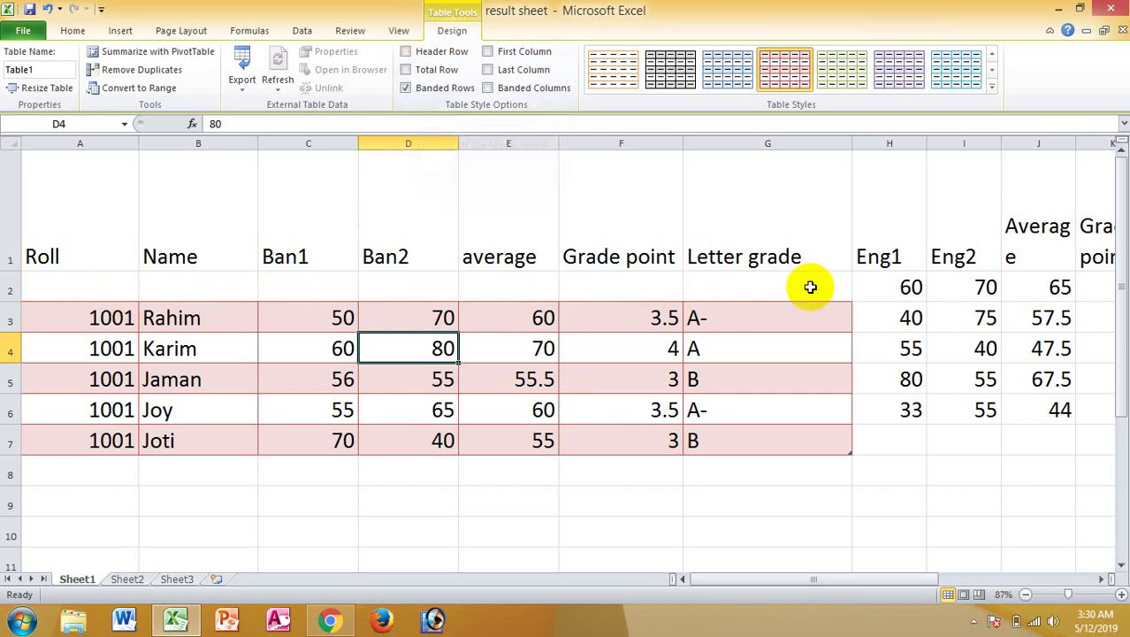
Step: Delete the now-empty row 2 so records sit directly beneath the titles
{"action": "right_click", "coordinate": [7, 288]}
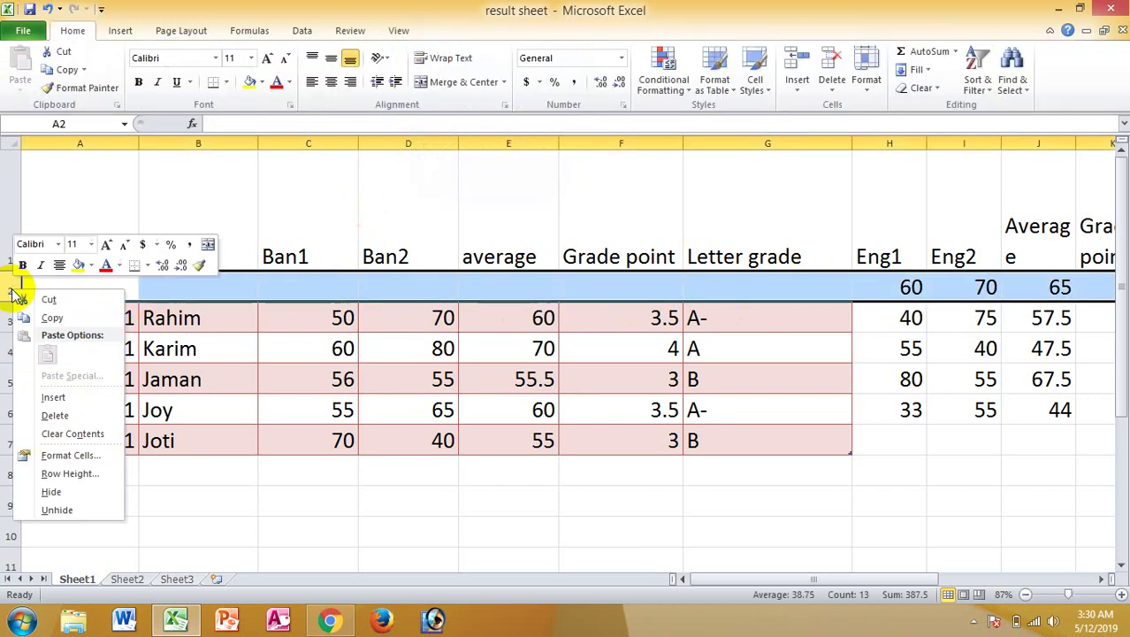
{"action": "left_click", "coordinate": [55, 415]}
{"action": "left_click", "coordinate": [318, 497]}
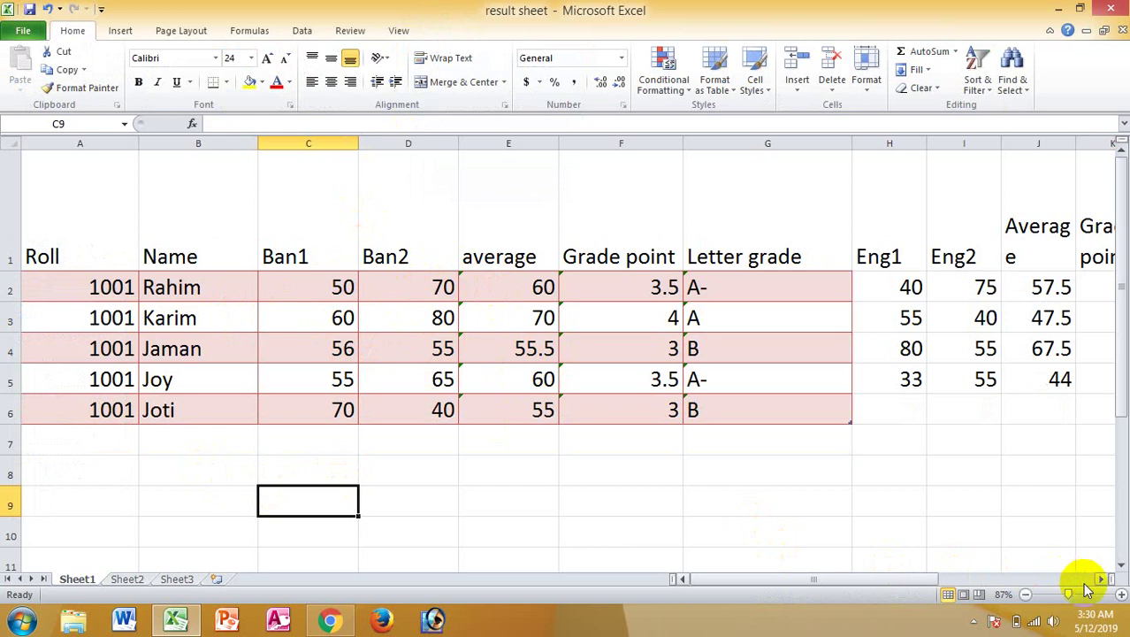
Step: Format the Eng1-to-Higher math rows H2:Q5 as a medium-style banded table
{"action": "left_click_drag", "start_coordinate": [1104, 579], "coordinate": [1103, 579]}
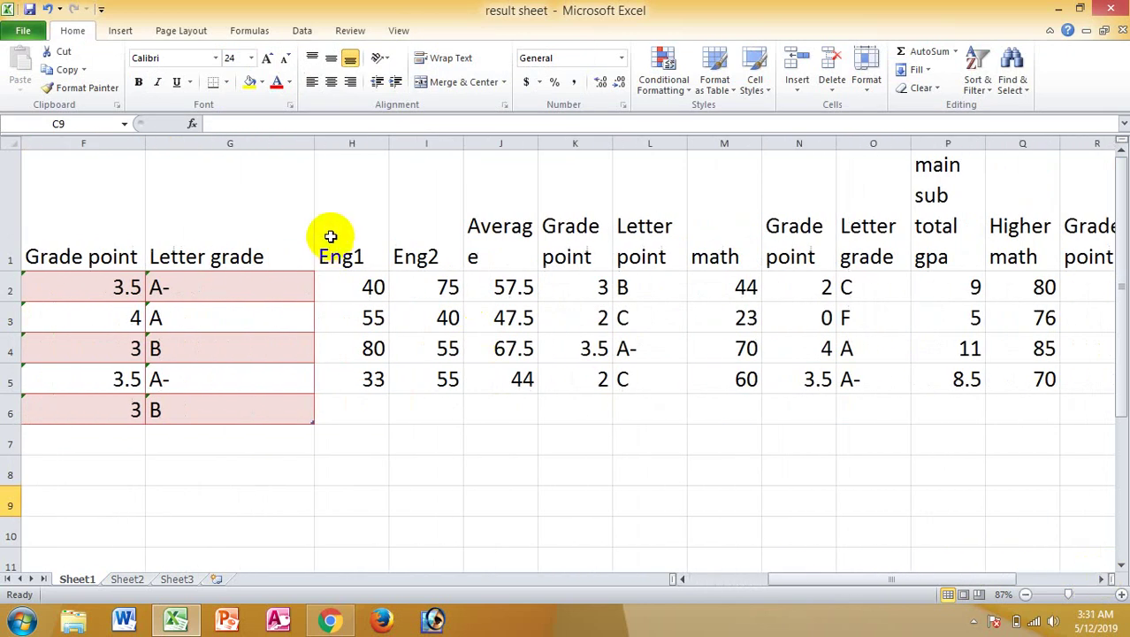
{"action": "left_click_drag", "start_coordinate": [331, 236], "coordinate": [961, 381]}
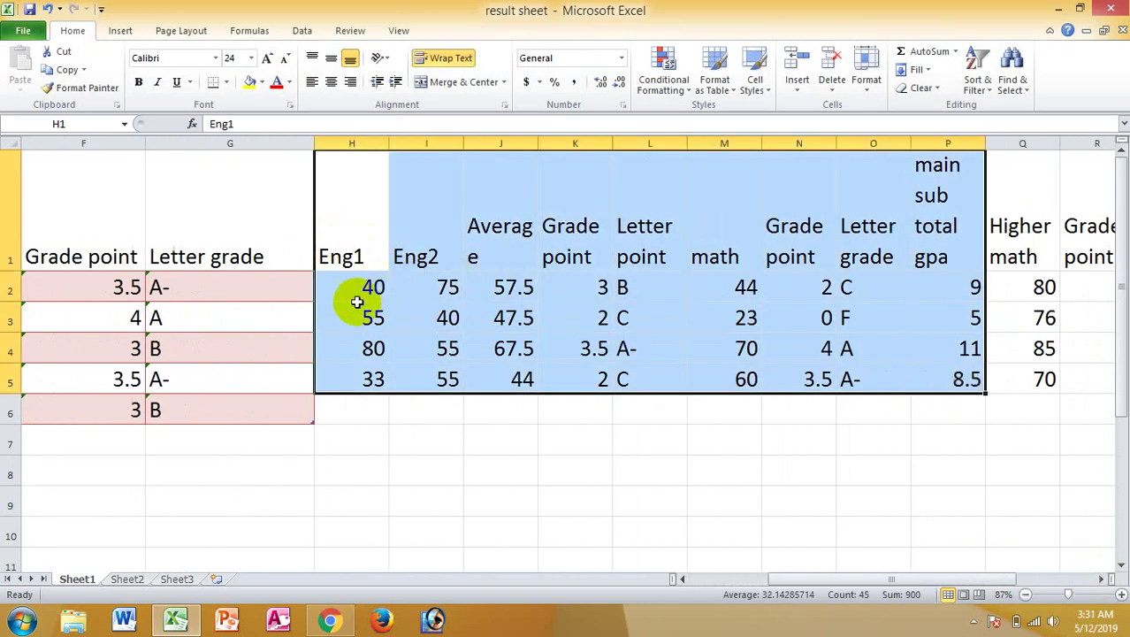
{"action": "left_click_drag", "start_coordinate": [373, 291], "coordinate": [1039, 382]}
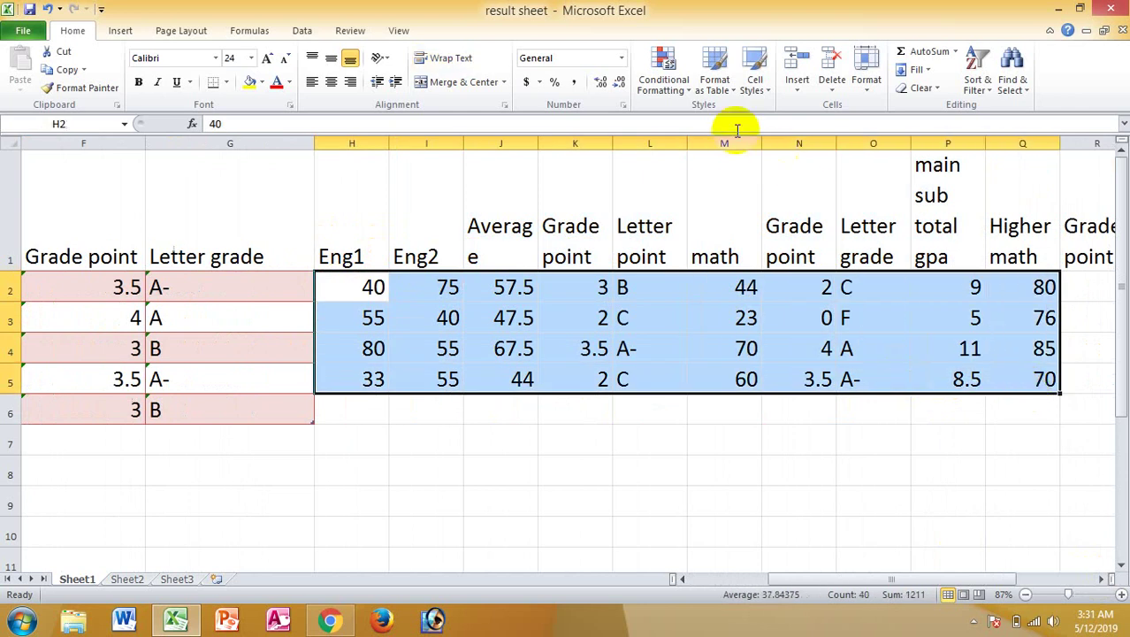
{"action": "left_click", "coordinate": [722, 78]}
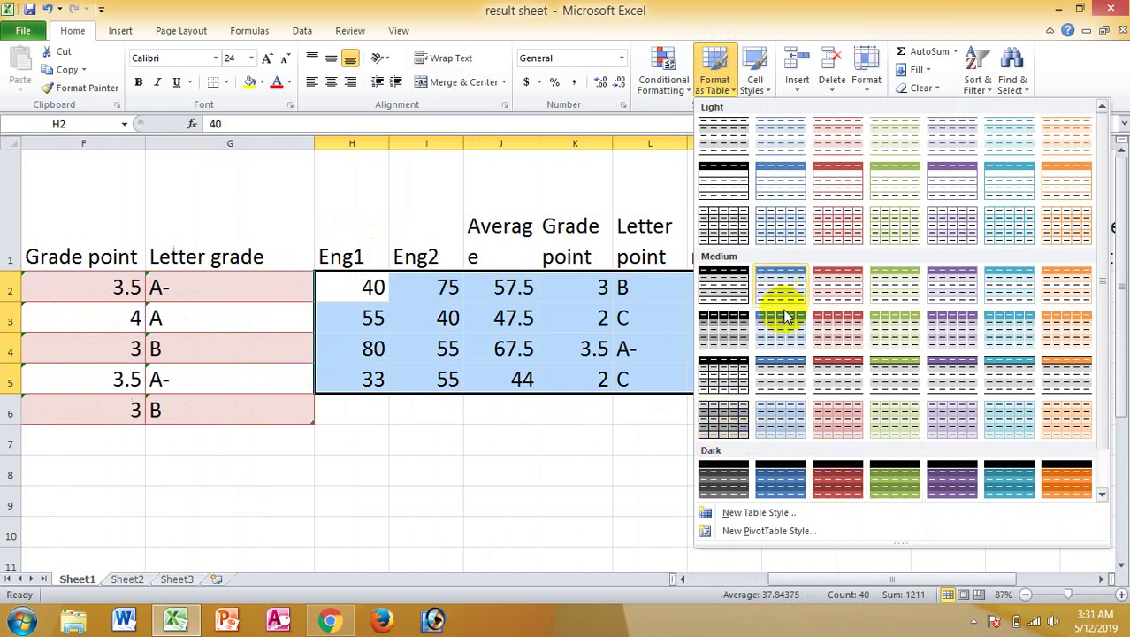
{"action": "left_click", "coordinate": [838, 423]}
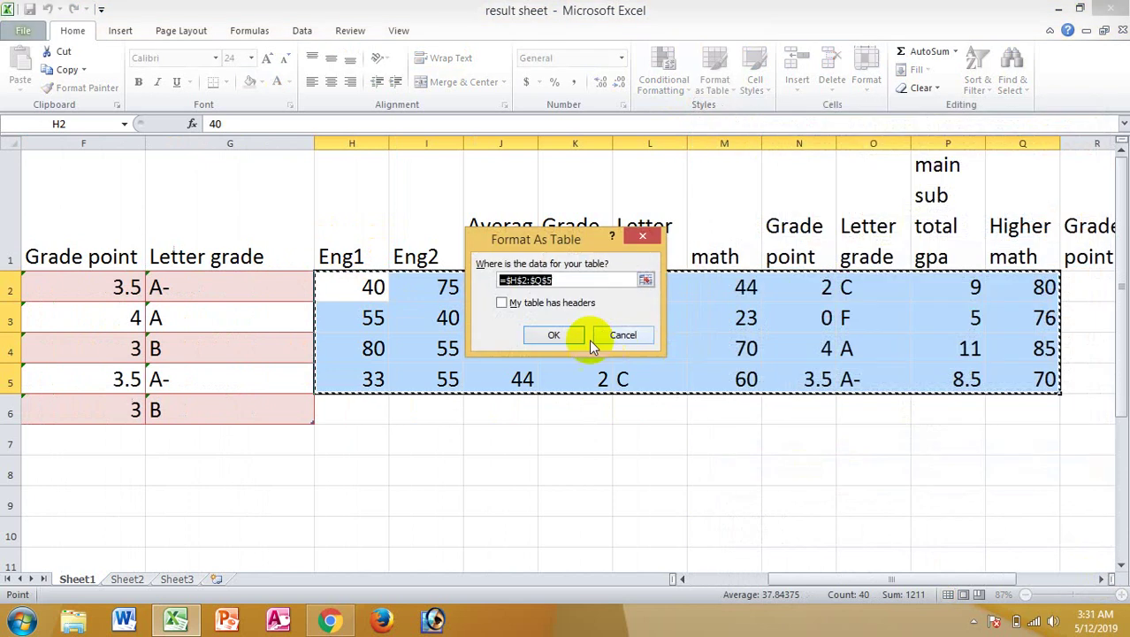
{"action": "left_click", "coordinate": [564, 337]}
{"action": "left_click", "coordinate": [644, 475]}
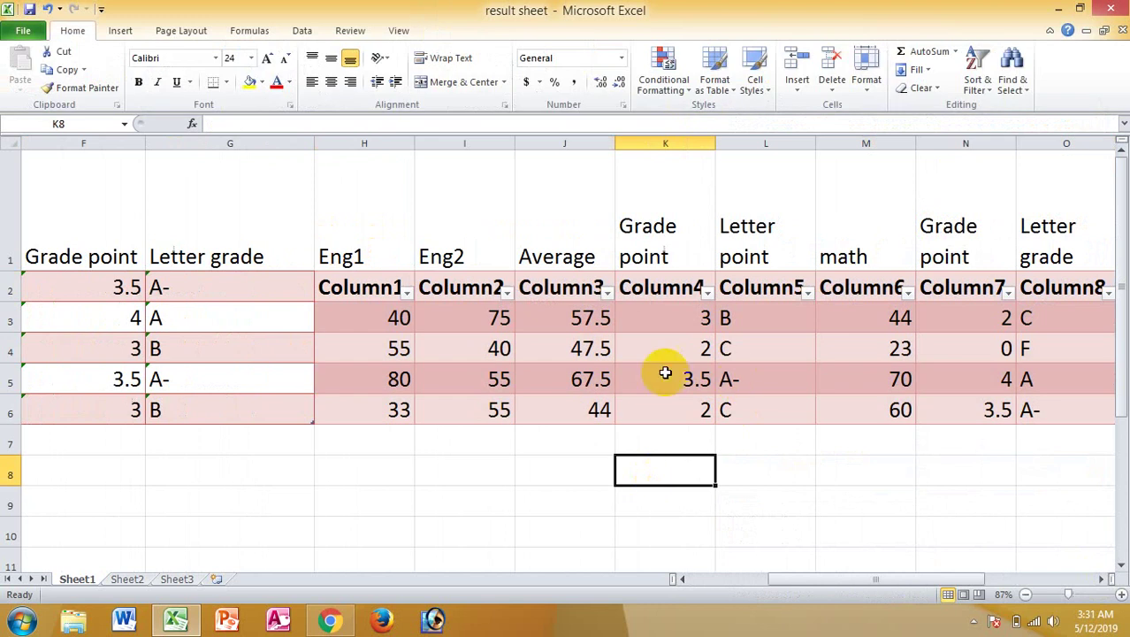
Step: Turn off the second grade table's Column1–Column8 header row, then switch to Sheet3
{"action": "left_click", "coordinate": [570, 320]}
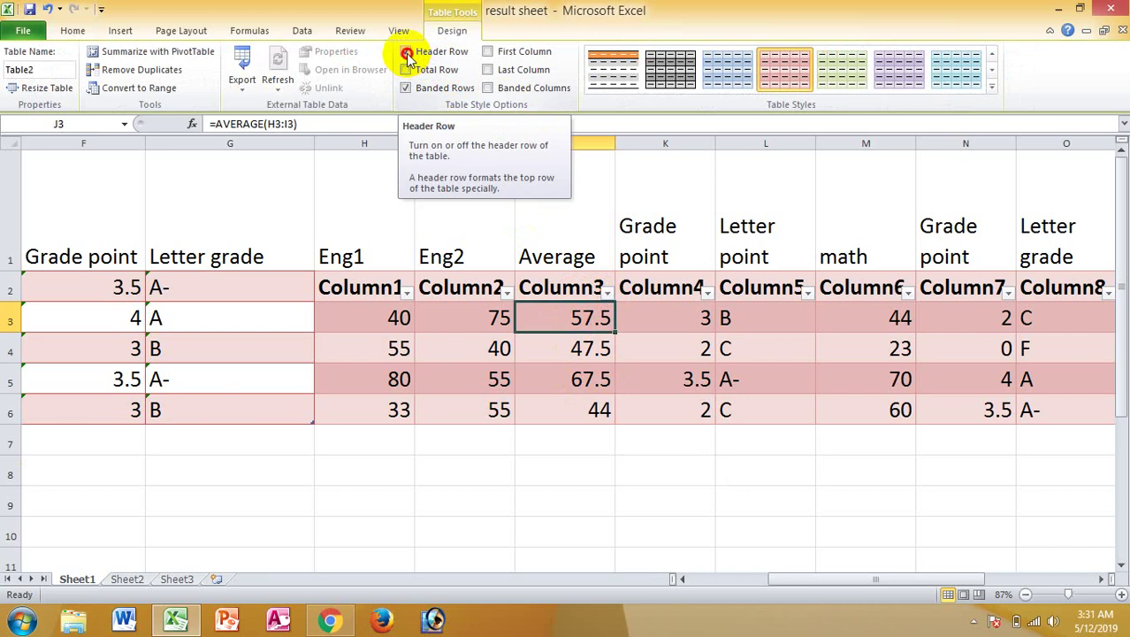
{"action": "left_click", "coordinate": [405, 51]}
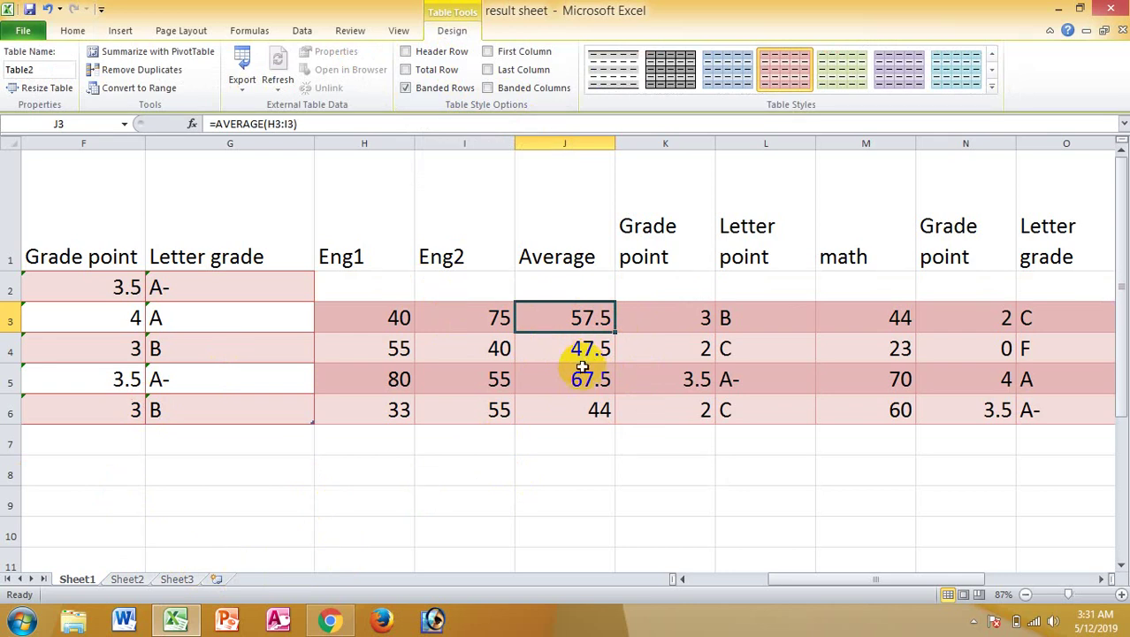
{"action": "left_click", "coordinate": [185, 580]}
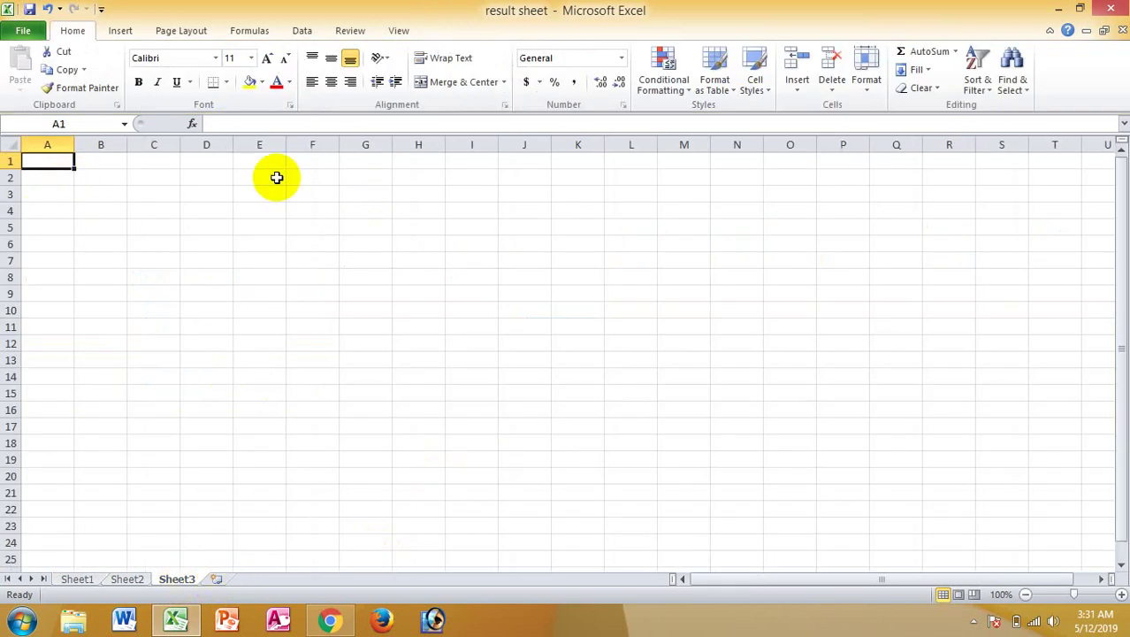
Step: Format the empty range A1:O14 as a table in Table Style Medium 13
{"action": "left_click_drag", "start_coordinate": [50, 163], "coordinate": [768, 383]}
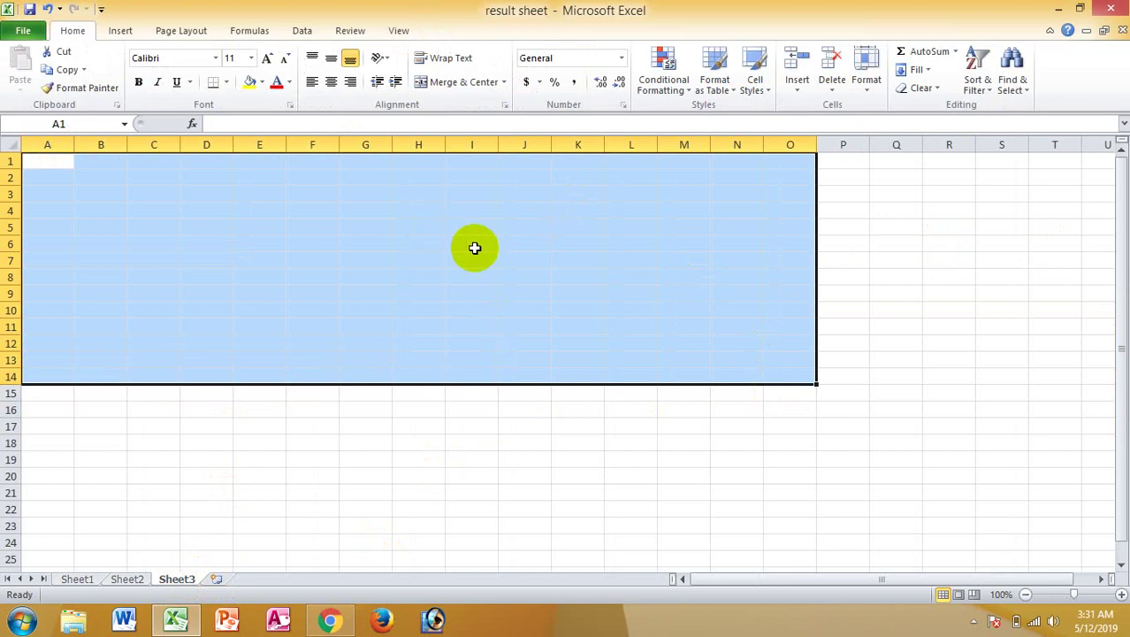
{"action": "left_click", "coordinate": [720, 88]}
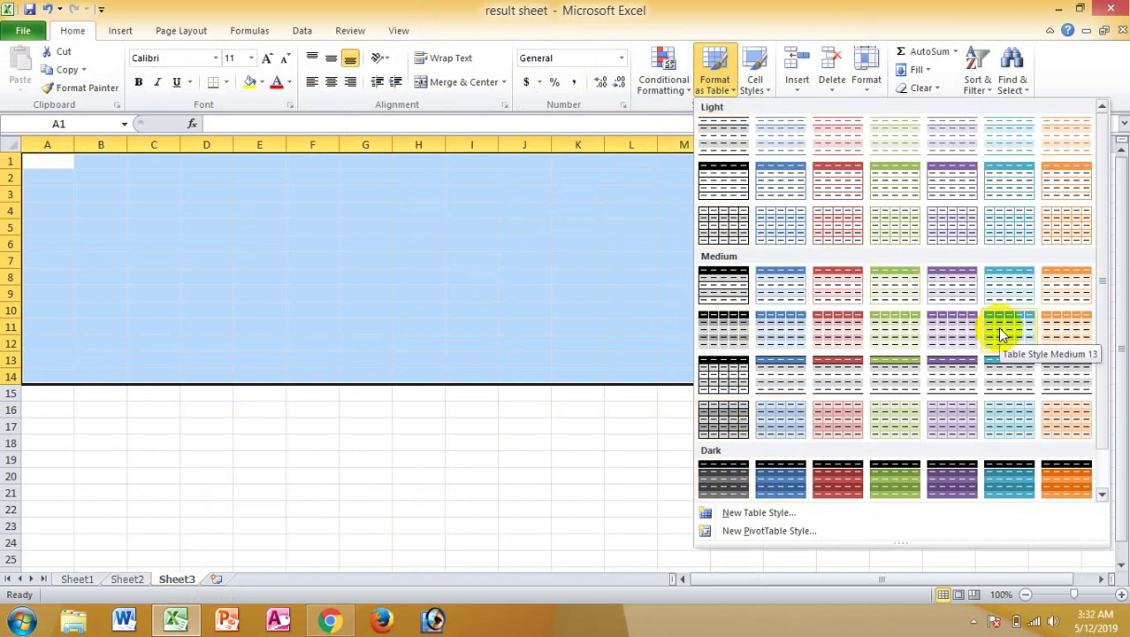
{"action": "left_click", "coordinate": [1001, 329]}
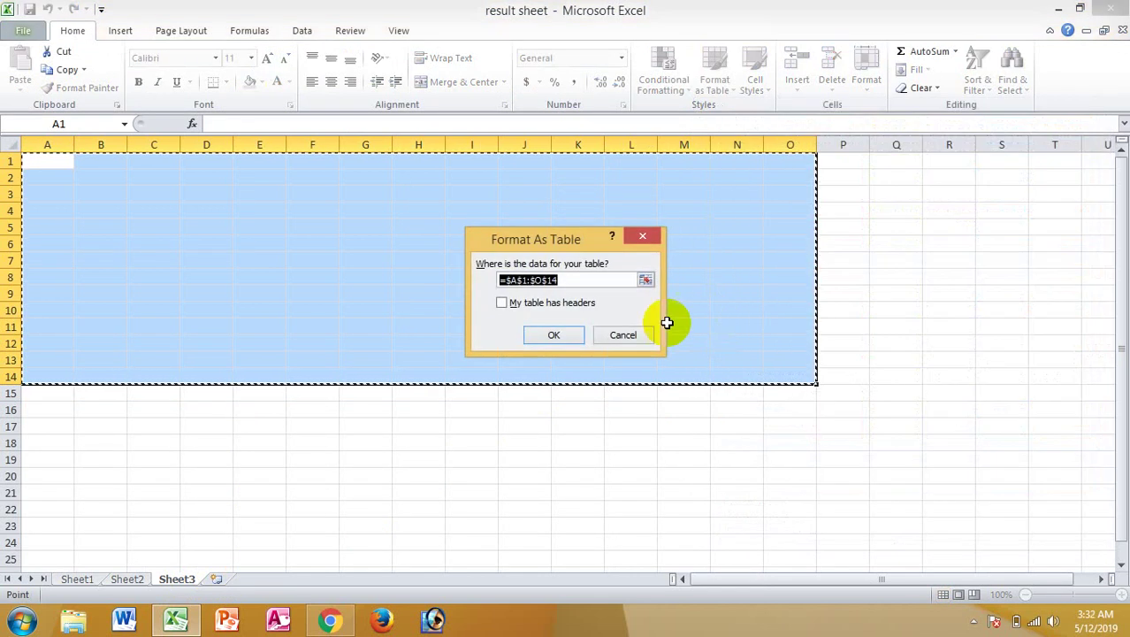
{"action": "left_click", "coordinate": [570, 333]}
{"action": "left_click", "coordinate": [853, 423]}
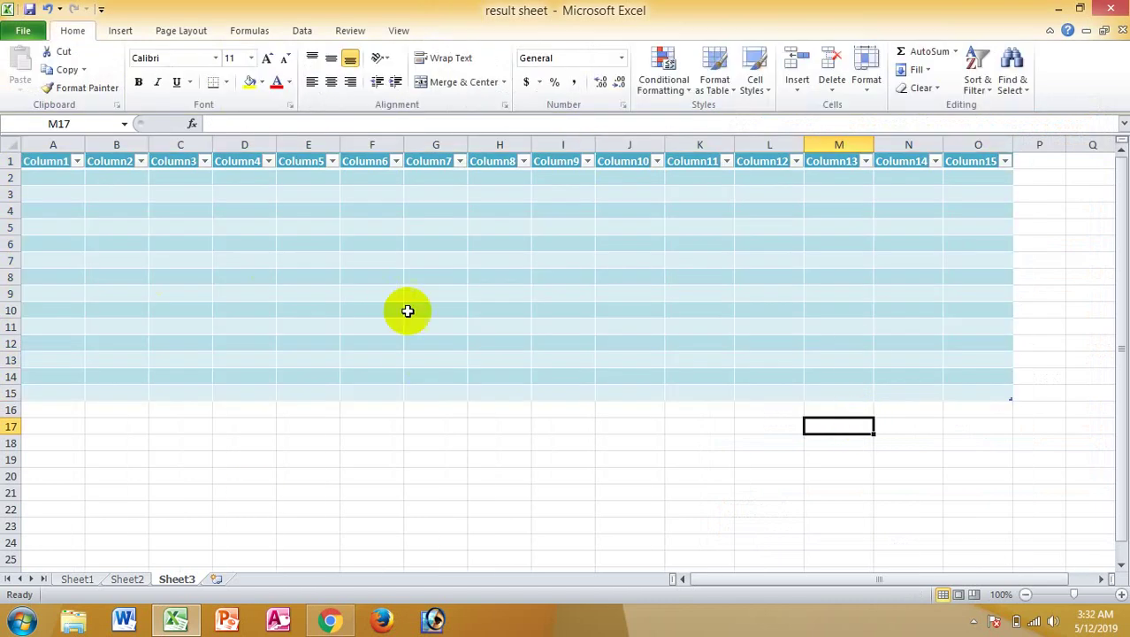
Step: Hide the new blue table's Column1–Column15 header row
{"action": "left_click", "coordinate": [449, 194]}
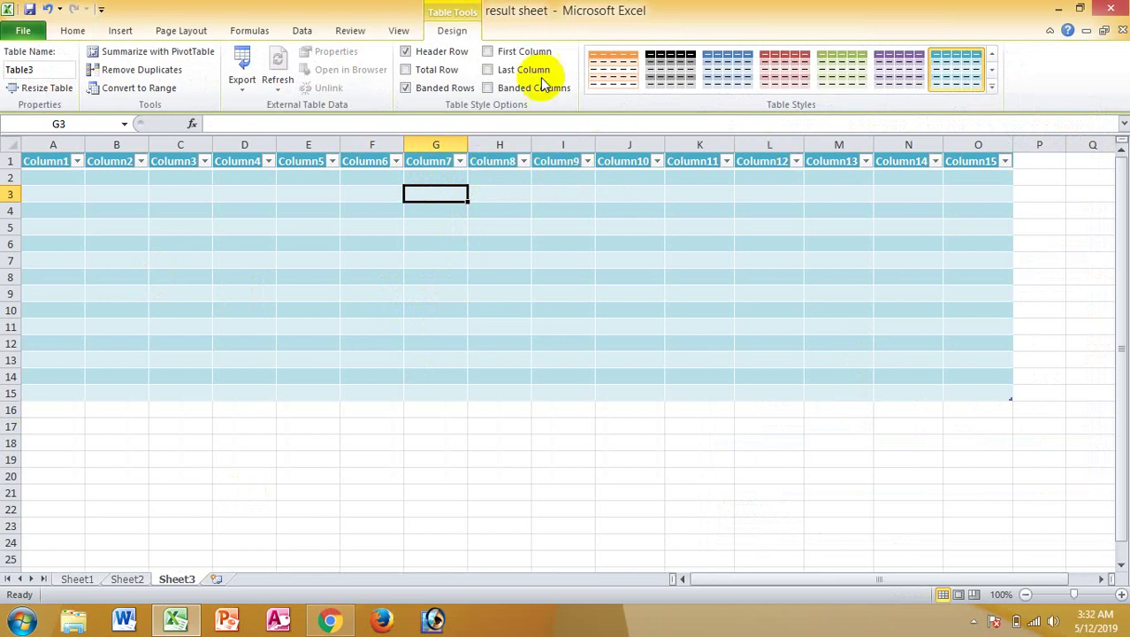
{"action": "left_click", "coordinate": [433, 51]}
{"action": "left_click", "coordinate": [447, 229]}
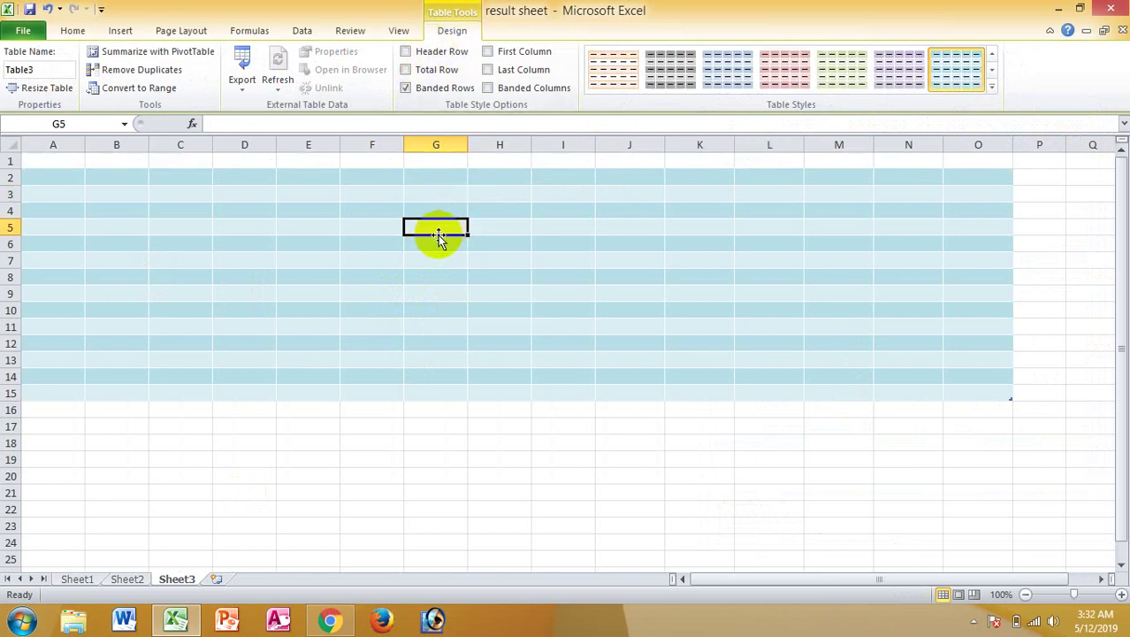
Step: Format A16:O28 as a green Medium-style table with Column1–Column15 headers
{"action": "left_click_drag", "start_coordinate": [49, 410], "coordinate": [977, 522]}
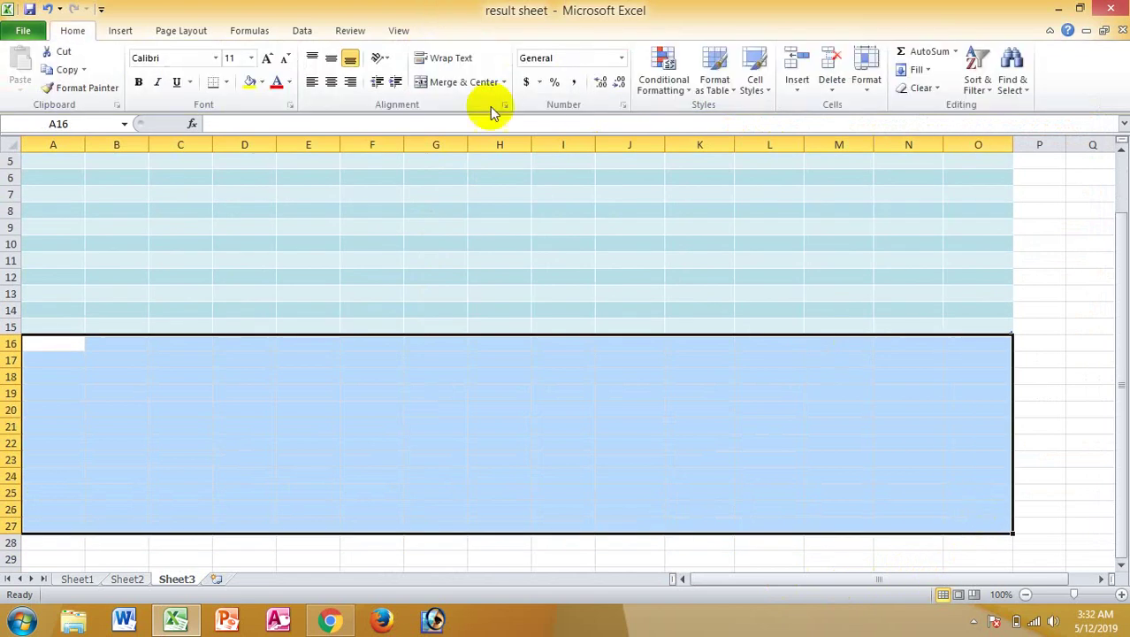
{"action": "left_click", "coordinate": [723, 82]}
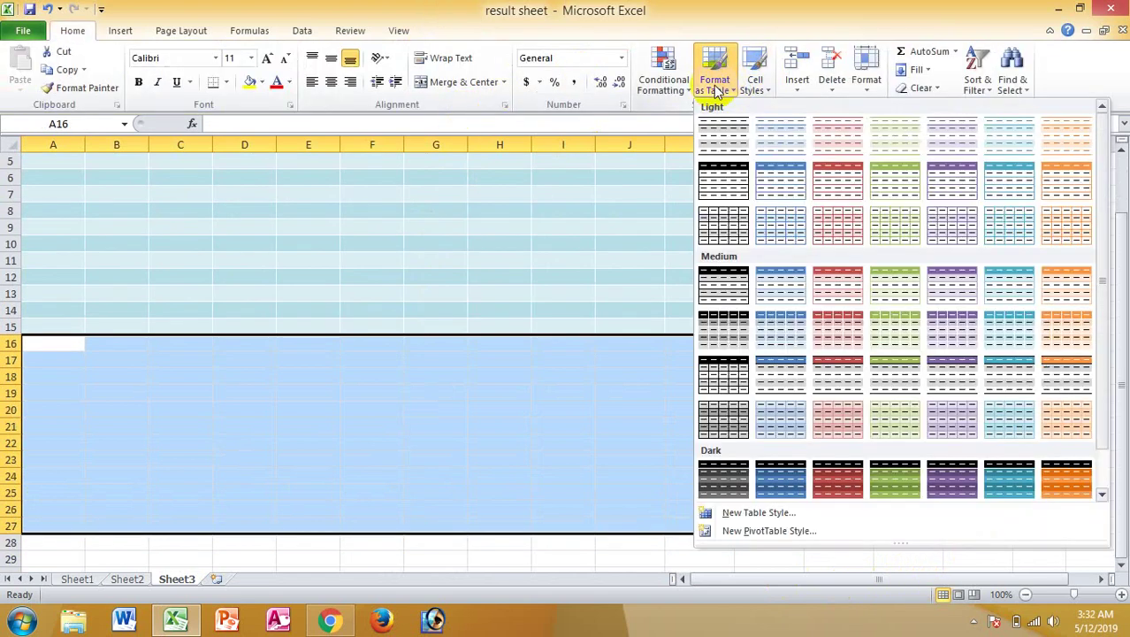
{"action": "scroll", "coordinate": [871, 394], "scroll_direction": "down", "scroll_amount": 1}
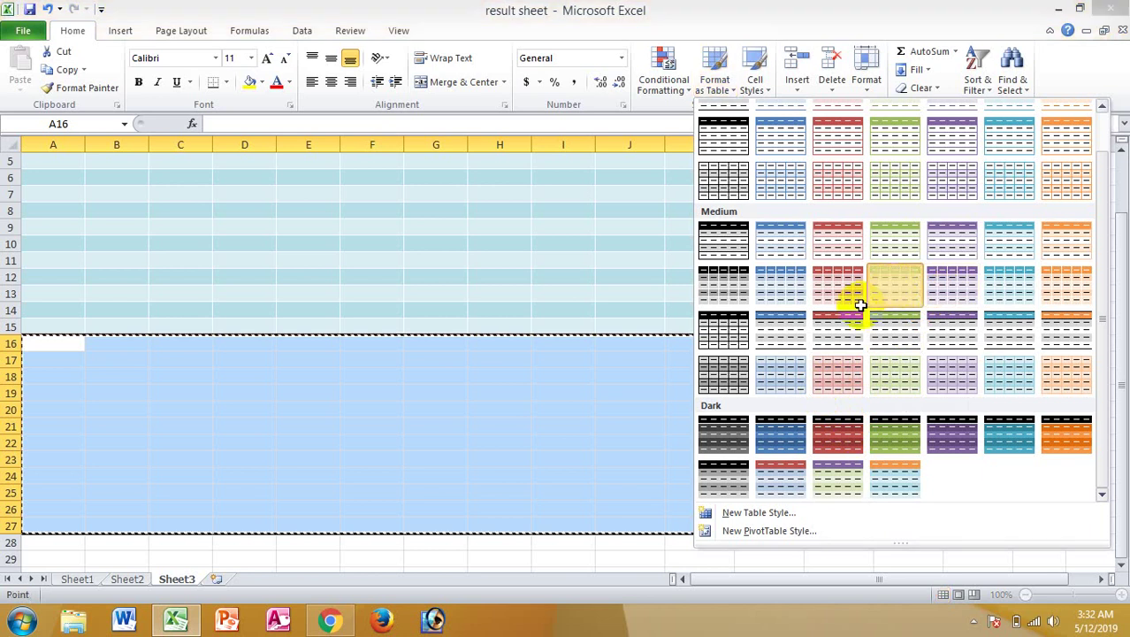
{"action": "left_click", "coordinate": [895, 292]}
{"action": "left_click", "coordinate": [578, 333]}
{"action": "left_click", "coordinate": [857, 436]}
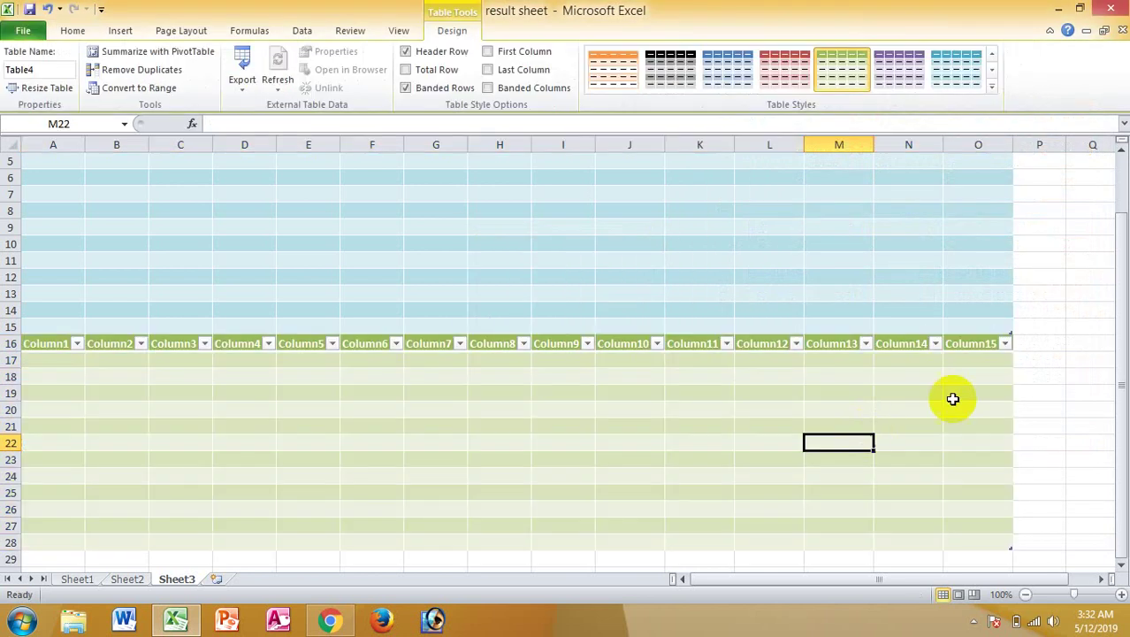
{"action": "scroll", "coordinate": [947, 384], "scroll_direction": "up", "scroll_amount": 2}
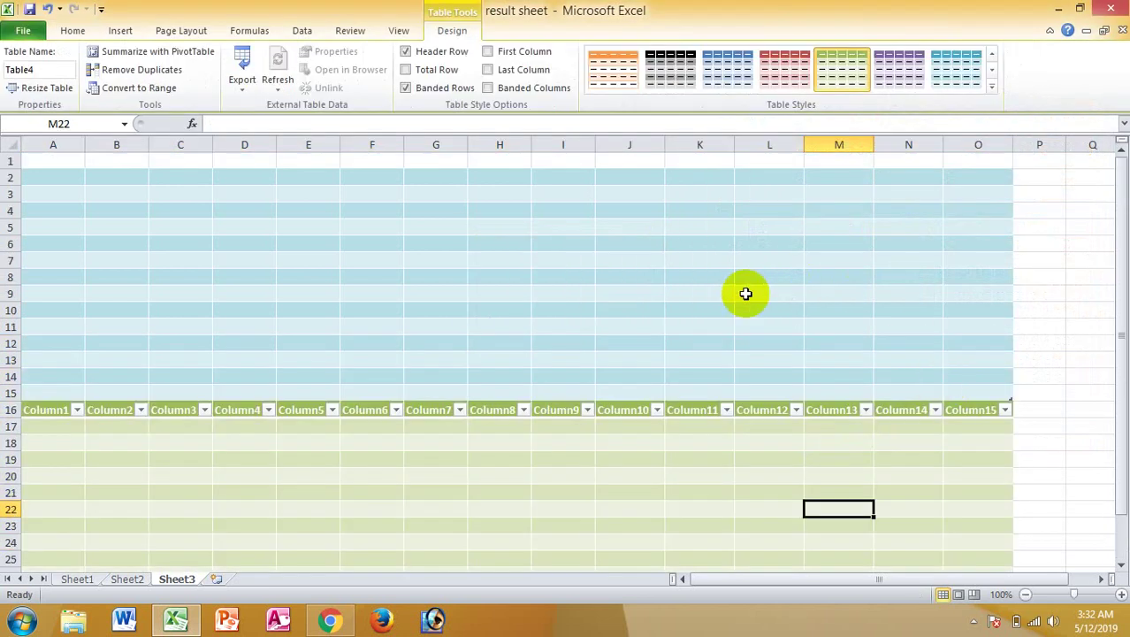
{"action": "scroll", "coordinate": [714, 326], "scroll_direction": "down", "scroll_amount": 2}
{"action": "scroll", "coordinate": [698, 343], "scroll_direction": "up", "scroll_amount": 2}
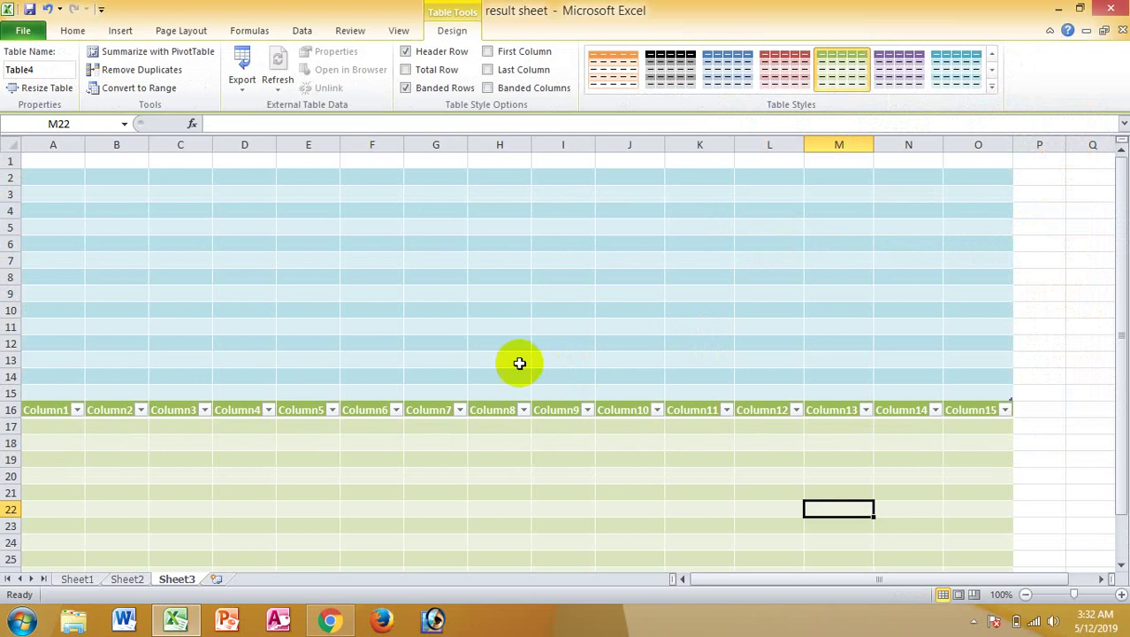
{"action": "left_click", "coordinate": [309, 273]}
Step: Type placeholder text like 'jhhjh', 'hgjg', 'kl' and 'ljk' into scattered upper-table cells
{"action": "type", "text": "jhhjh"}
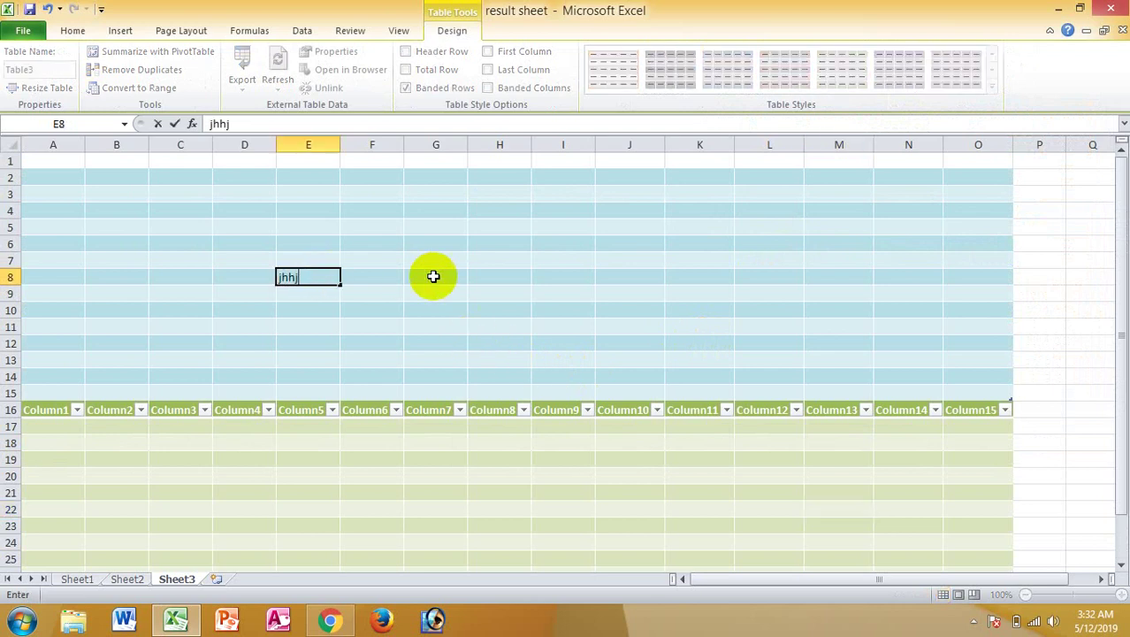
{"action": "left_click", "coordinate": [434, 278]}
{"action": "type", "text": "hgjg"}
{"action": "left_click", "coordinate": [590, 346]}
{"action": "type", "text": "k"}
{"action": "left_click", "coordinate": [366, 232]}
{"action": "type", "text": "kl"}
{"action": "left_click", "coordinate": [218, 227]}
{"action": "type", "text": "ljk"}
{"action": "left_click", "coordinate": [222, 295]}
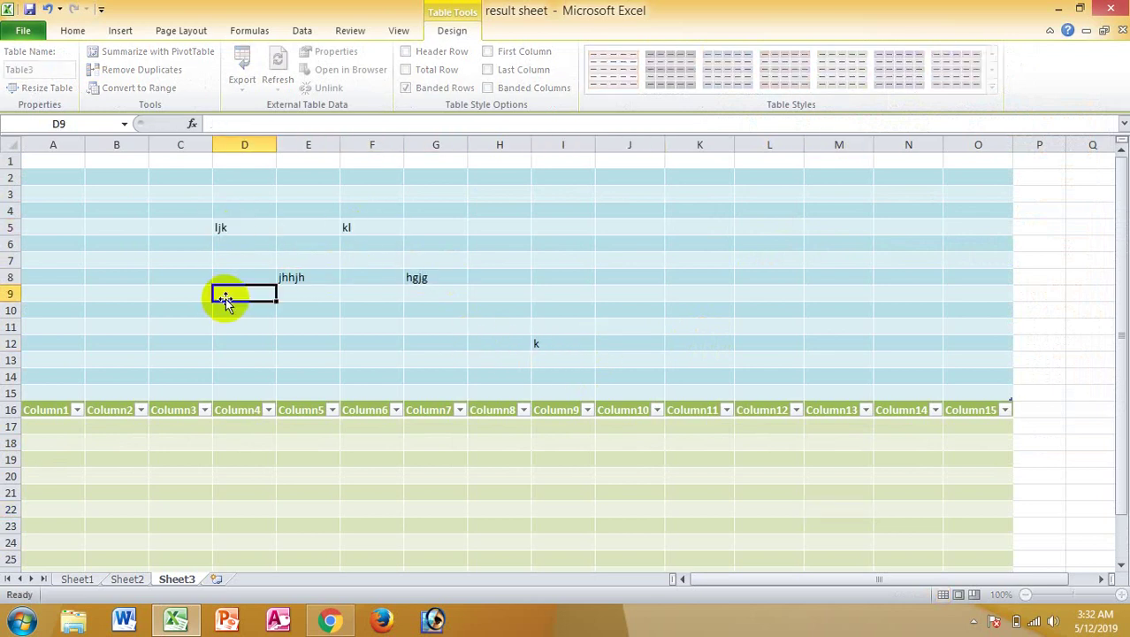
{"action": "type", "text": ";"}
{"action": "left_click", "coordinate": [575, 280]}
{"action": "type", "text": ";k;;l"}
Step: Enter more test text such as ';kkl;', 'kjk', 'dfgfdg', 'hfg' and 'f' across both tables
{"action": "left_click", "coordinate": [610, 494]}
{"action": "type", "text": ";kkl;"}
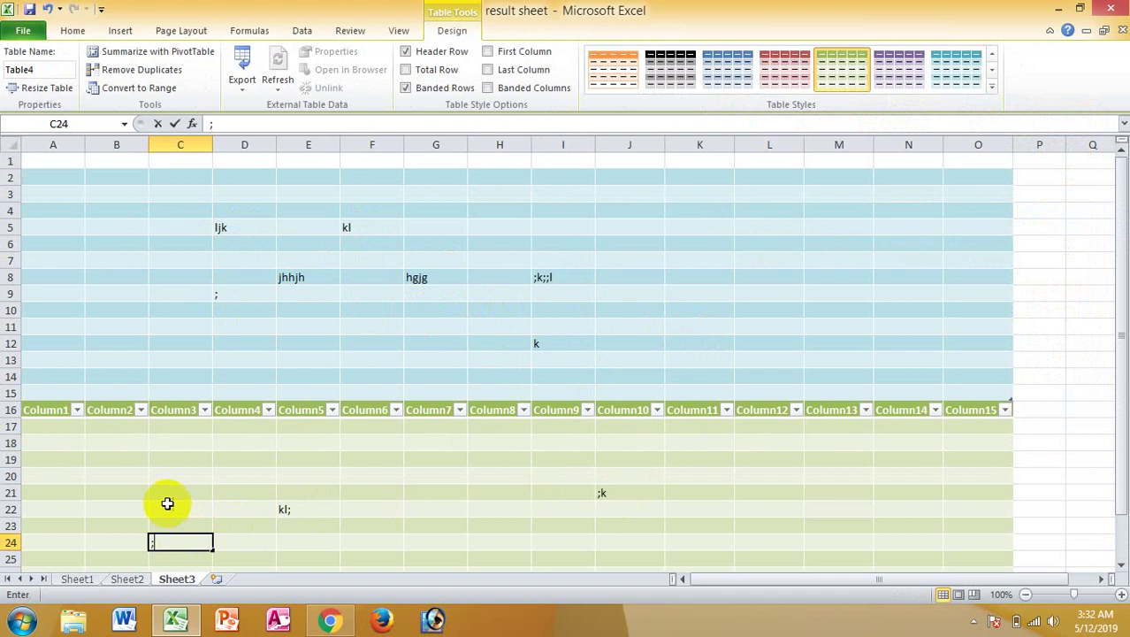
{"action": "left_click", "coordinate": [173, 509]}
{"action": "type", "text": "i"}
{"action": "left_click", "coordinate": [160, 297]}
{"action": "type", "text": "kjk"}
{"action": "left_click", "coordinate": [610, 213]}
{"action": "type", "text": "khjk"}
{"action": "left_click", "coordinate": [698, 244]}
{"action": "left_click", "coordinate": [813, 325]}
{"action": "type", "text": "dfgfdg"}
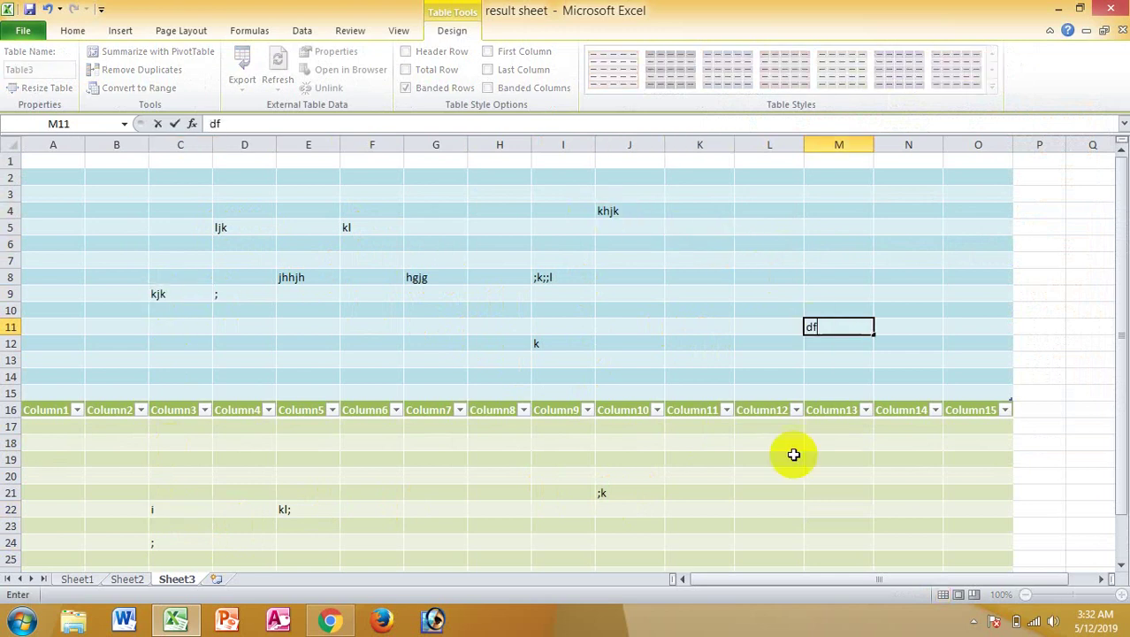
{"action": "left_click", "coordinate": [766, 506]}
{"action": "type", "text": "hfg"}
{"action": "left_click", "coordinate": [623, 539]}
{"action": "type", "text": "f"}
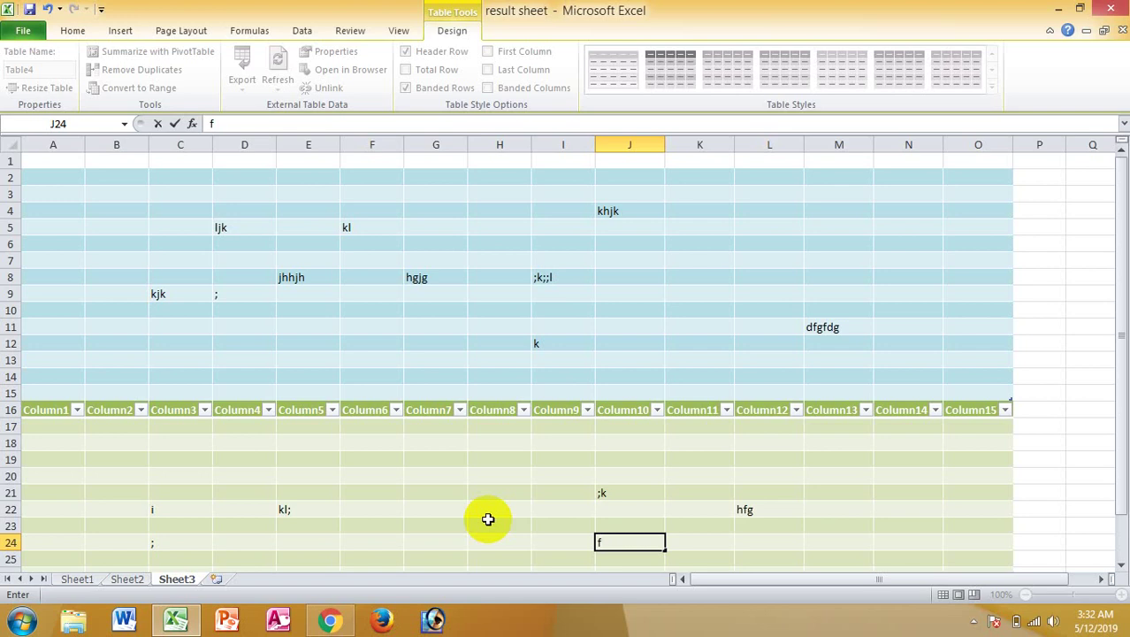
Step: Clear the table style from the upper Sheet3 table, leaving plain unshaded cells
{"action": "left_click", "coordinate": [1071, 309]}
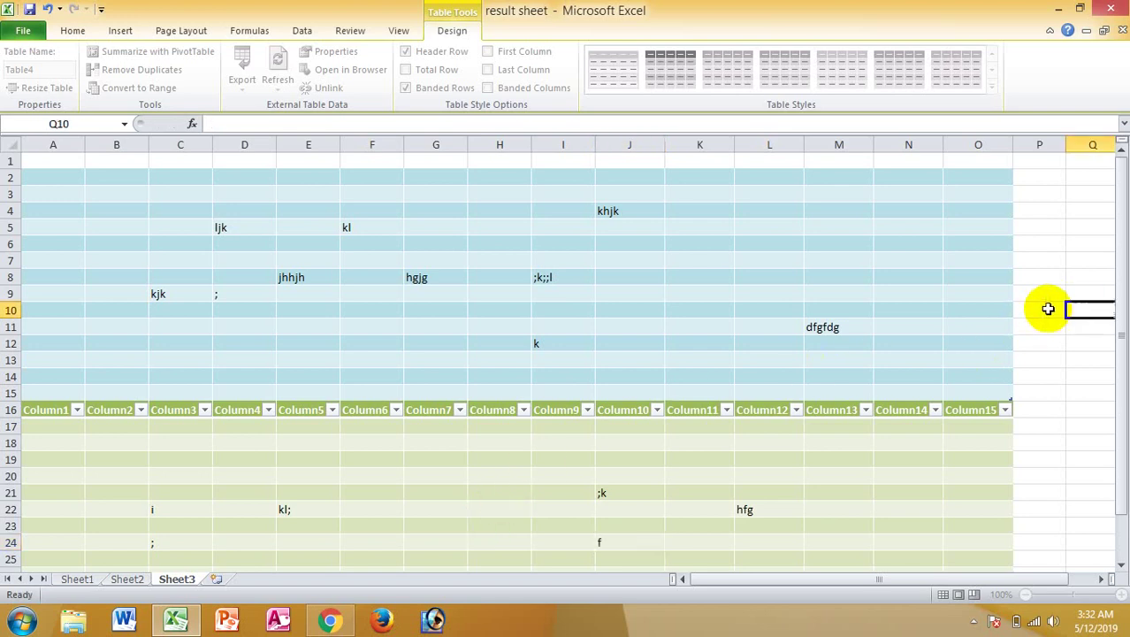
{"action": "left_click", "coordinate": [901, 292]}
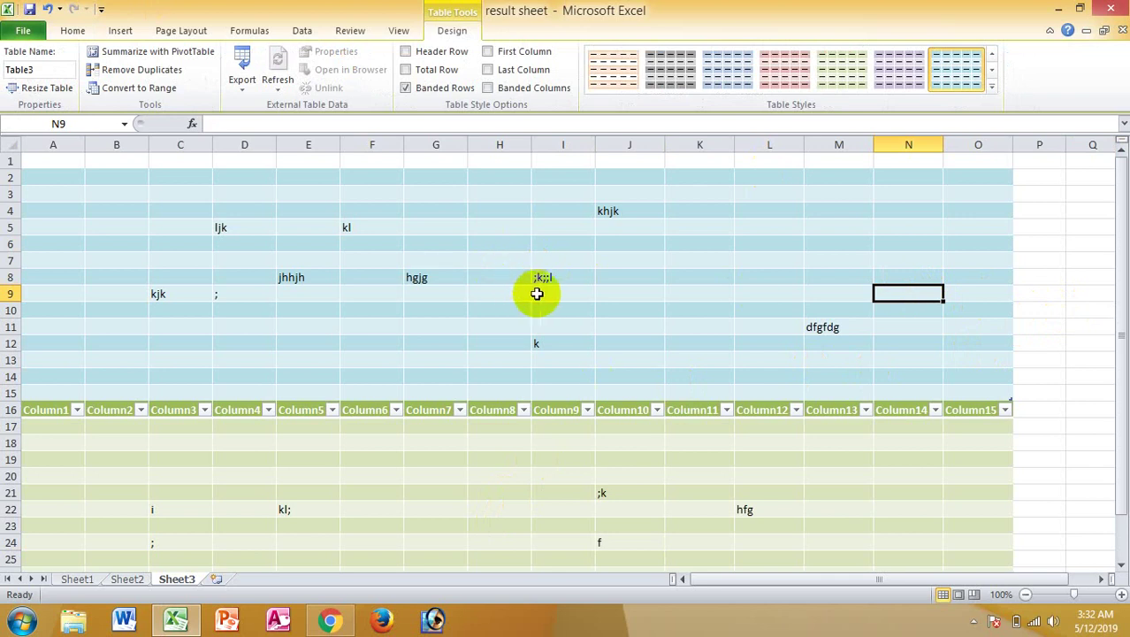
{"action": "left_click", "coordinate": [508, 229]}
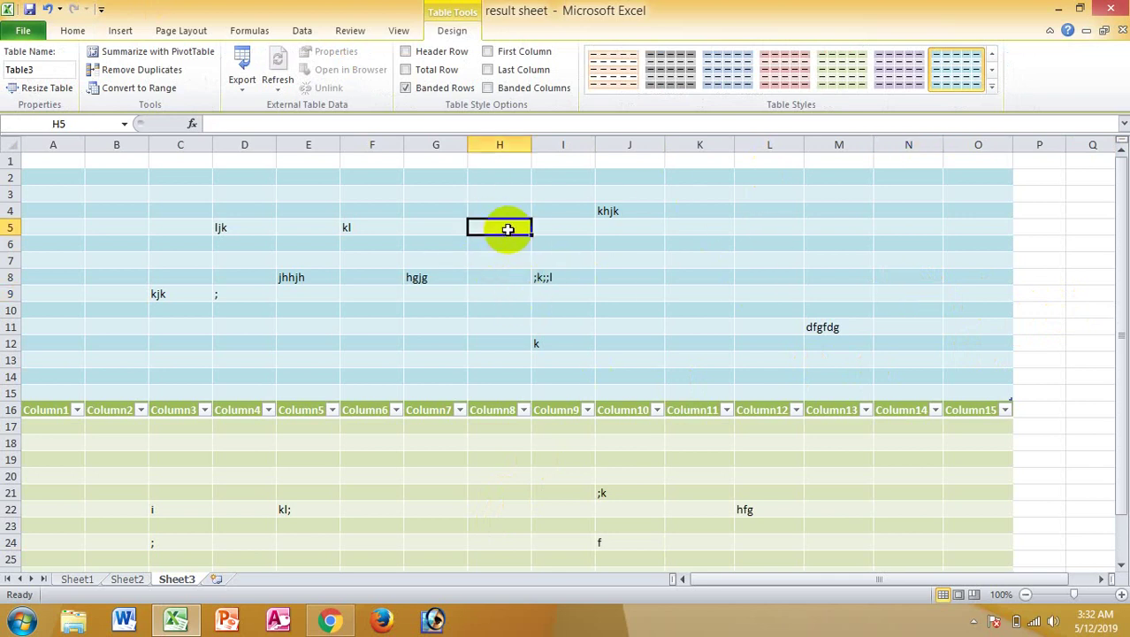
{"action": "left_click", "coordinate": [991, 88]}
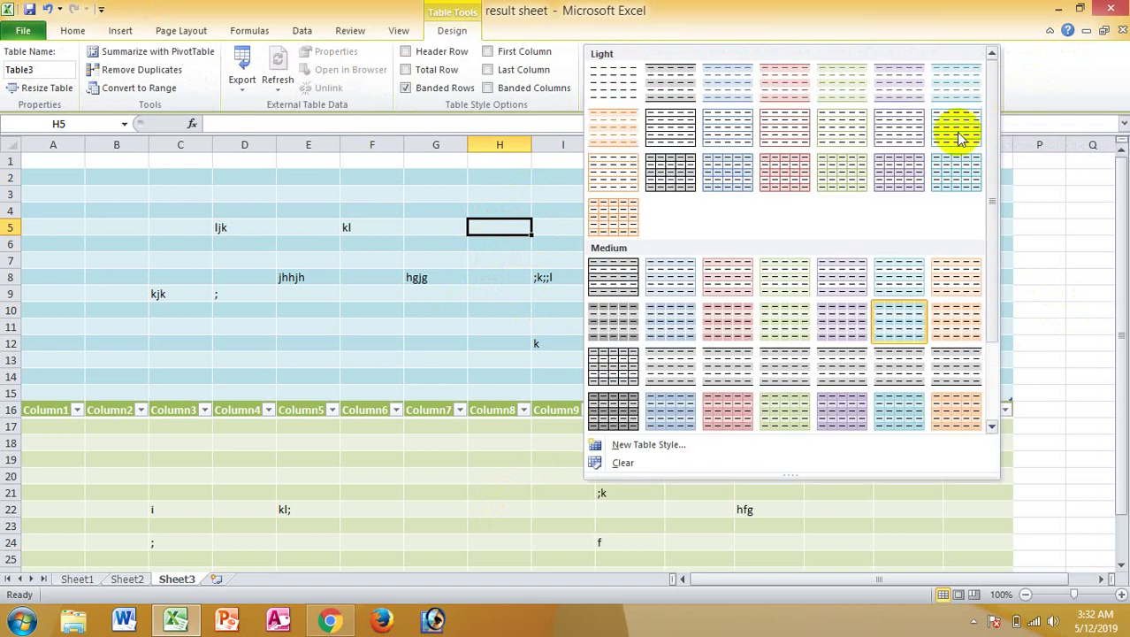
{"action": "left_click", "coordinate": [634, 467]}
{"action": "left_click", "coordinate": [685, 293]}
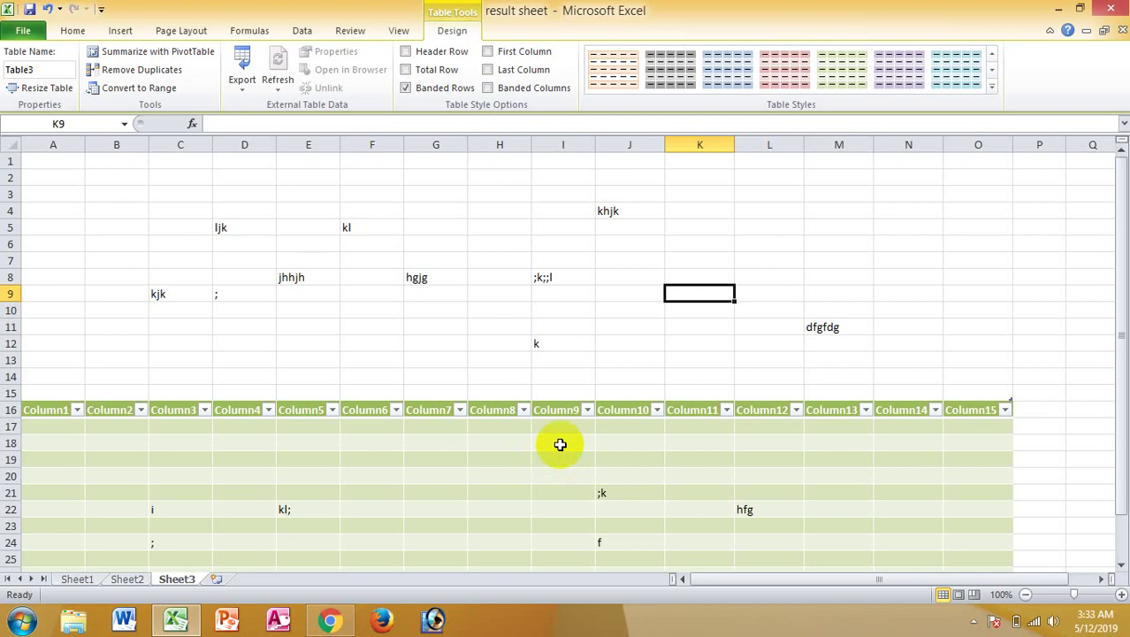
Step: Clear the lower table's green style and turn off its header row
{"action": "left_click", "coordinate": [492, 459]}
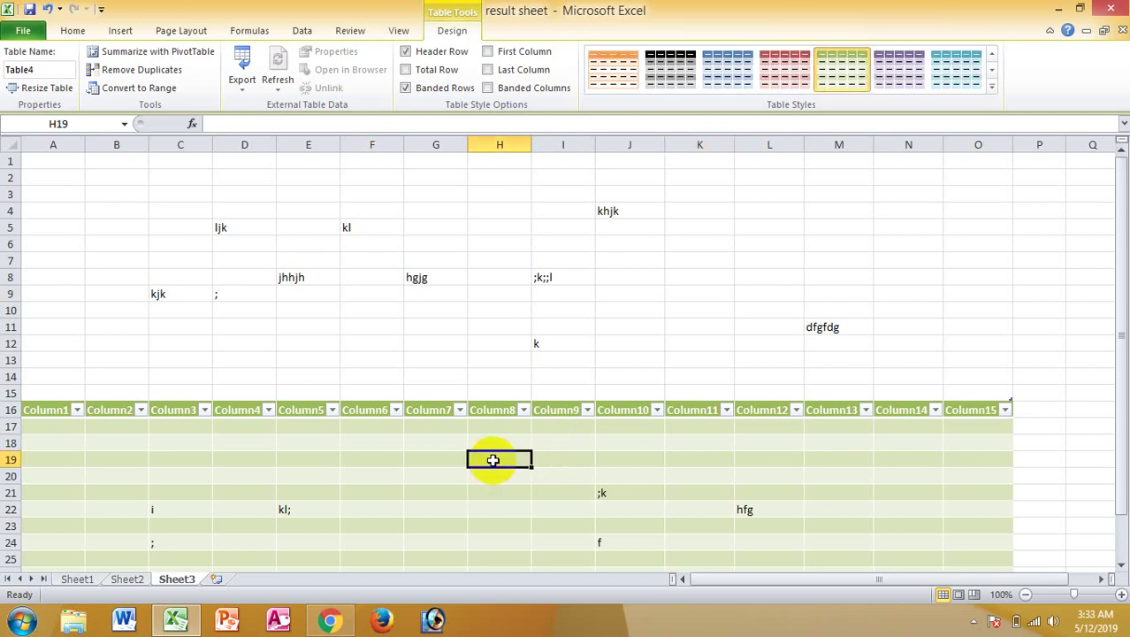
{"action": "left_click", "coordinate": [992, 86]}
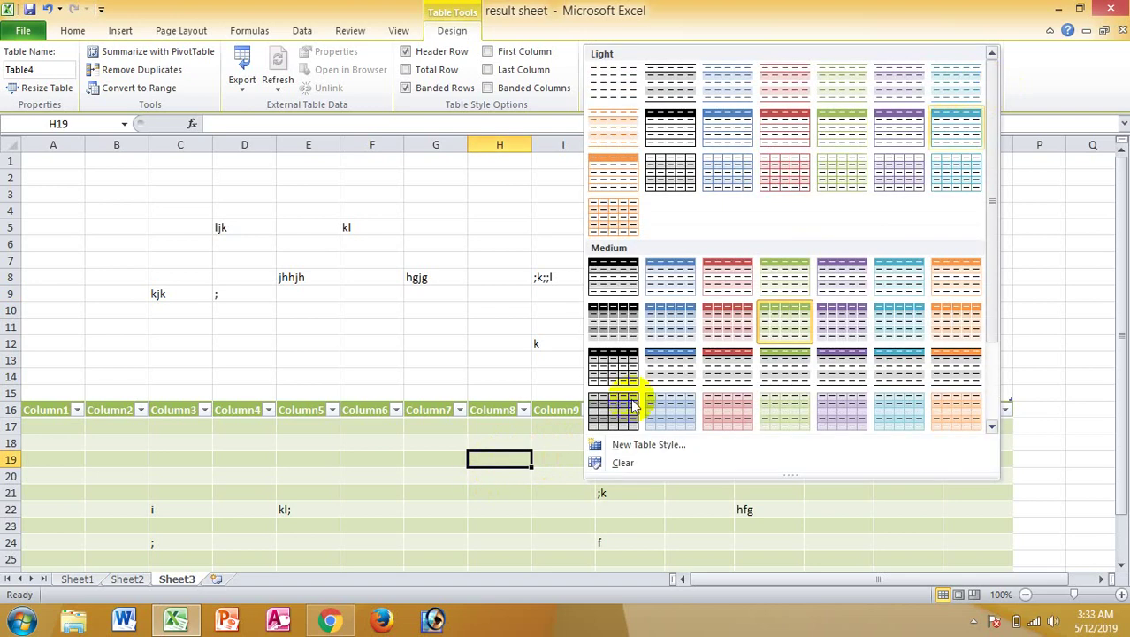
{"action": "left_click", "coordinate": [623, 462]}
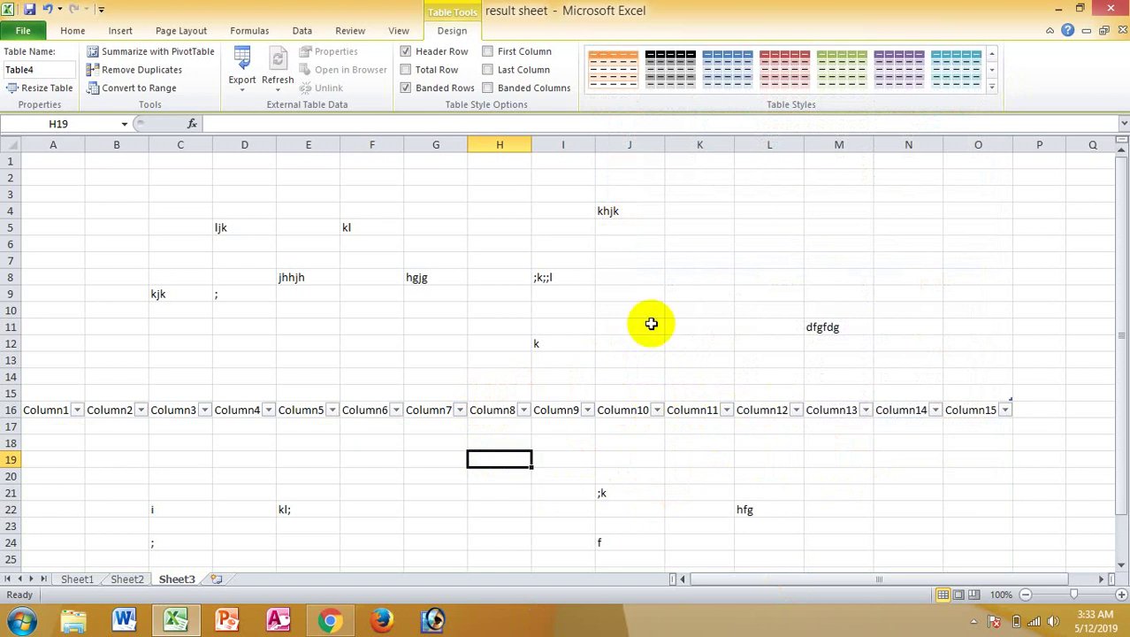
{"action": "left_click", "coordinate": [405, 54]}
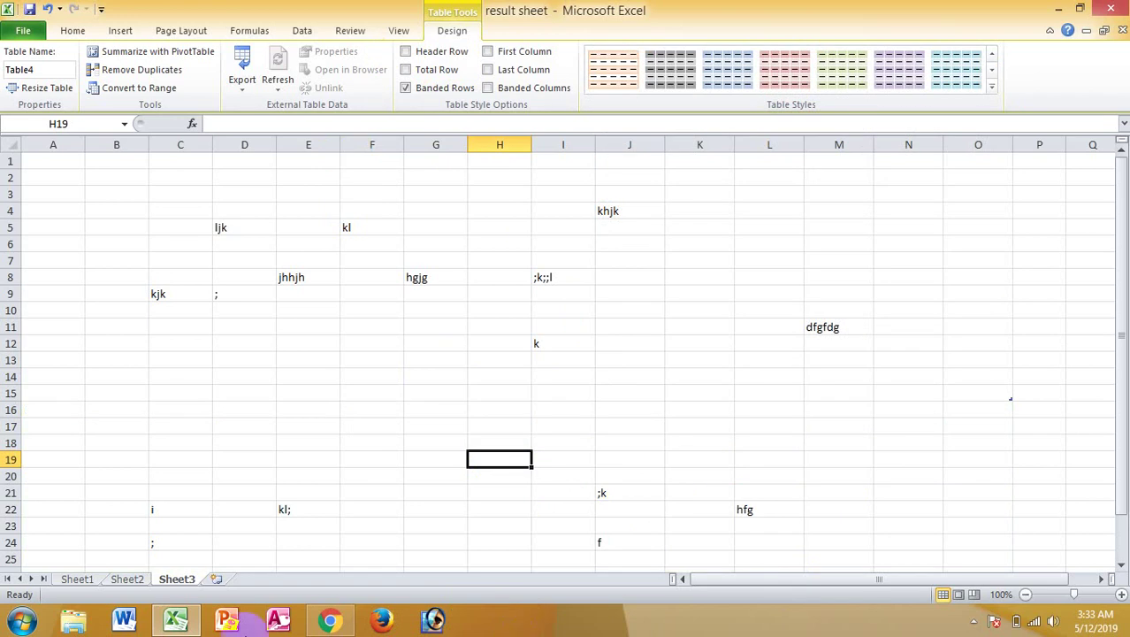
Step: Switch to the empty Sheet2
{"action": "left_click", "coordinate": [189, 630]}
{"action": "left_click", "coordinate": [183, 610]}
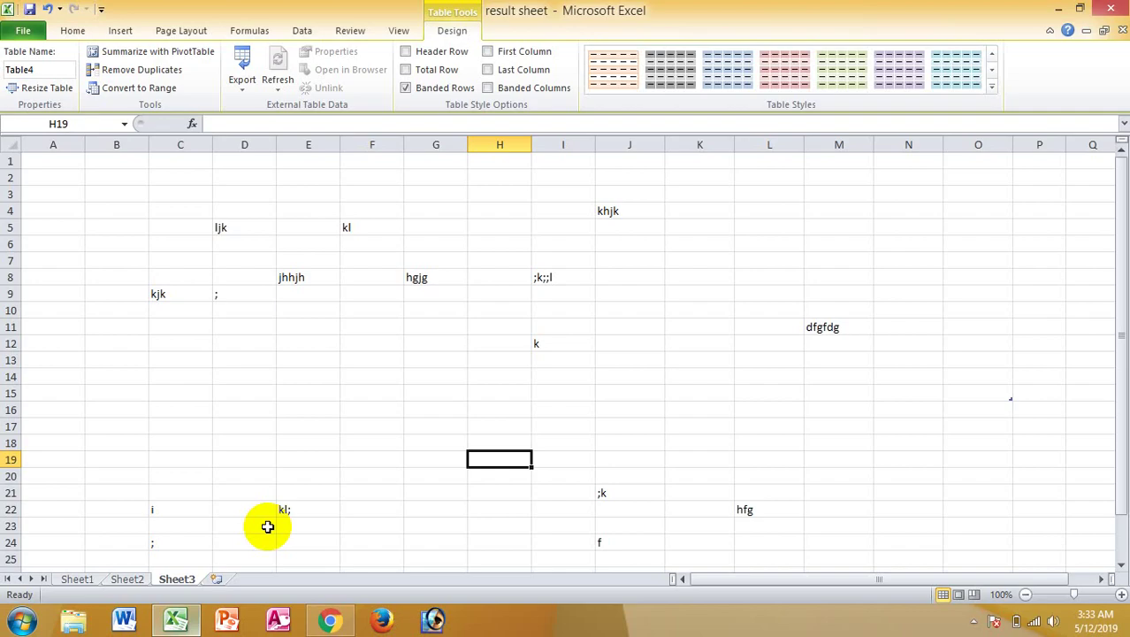
{"action": "left_click", "coordinate": [126, 578]}
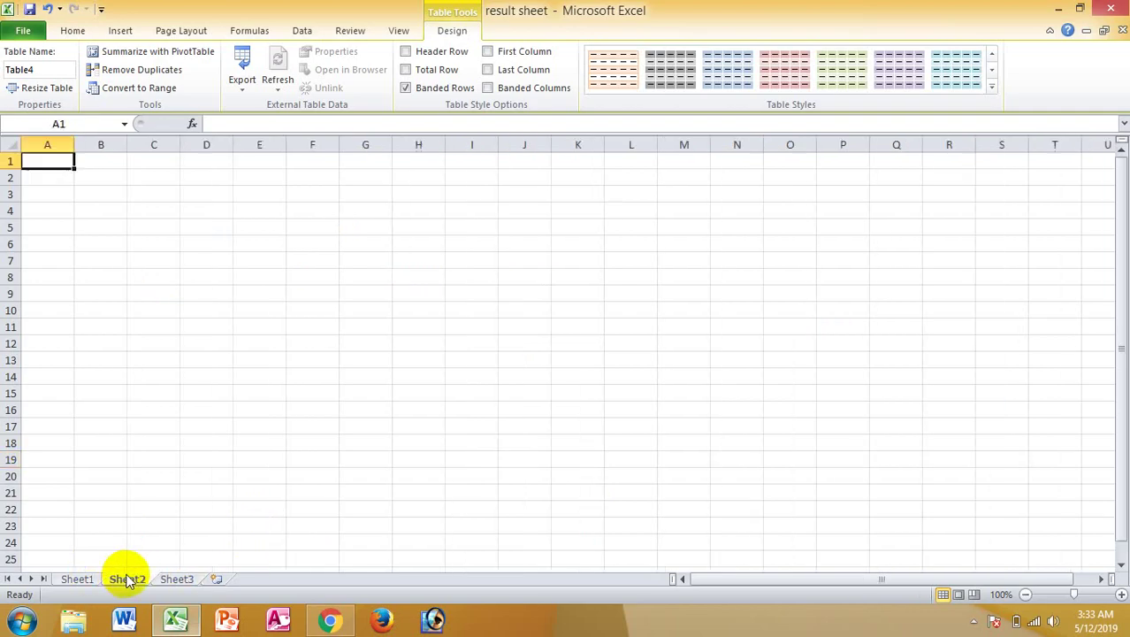
Step: Return to Sheet1 and scroll back to column A to view the pink grade table
{"action": "left_click", "coordinate": [69, 577]}
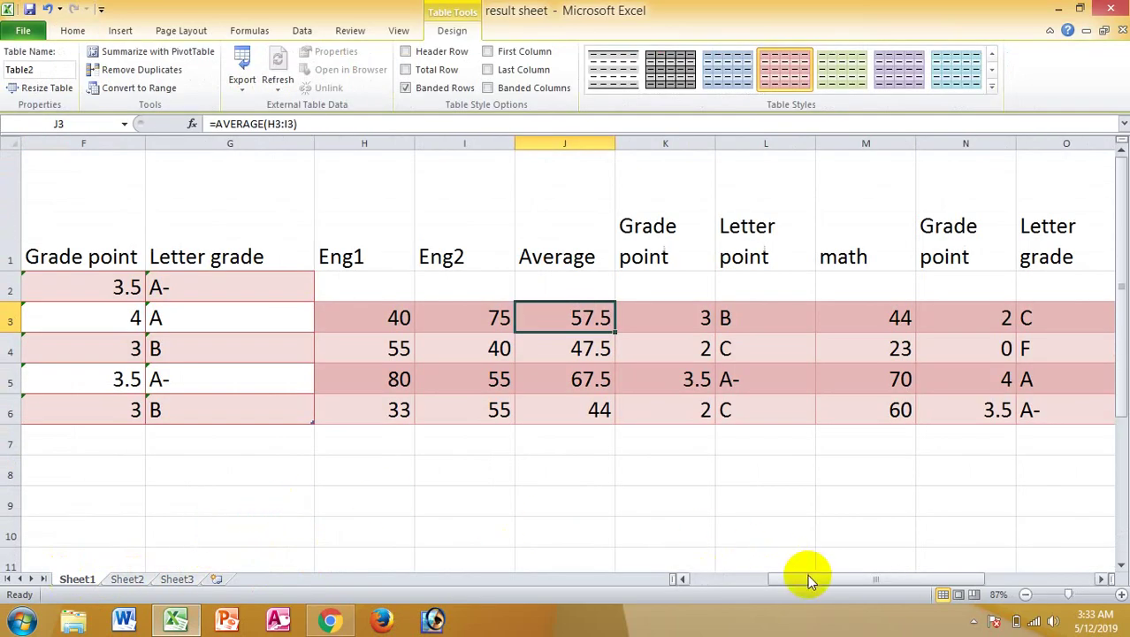
{"action": "left_click_drag", "start_coordinate": [808, 577], "coordinate": [669, 586]}
{"action": "left_click", "coordinate": [500, 466]}
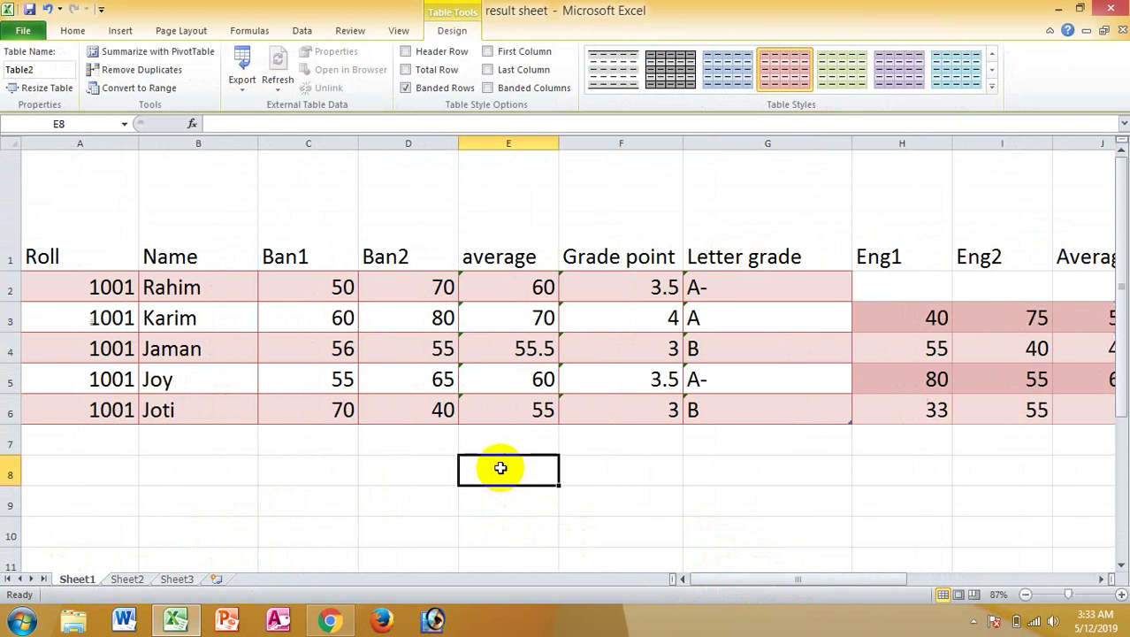